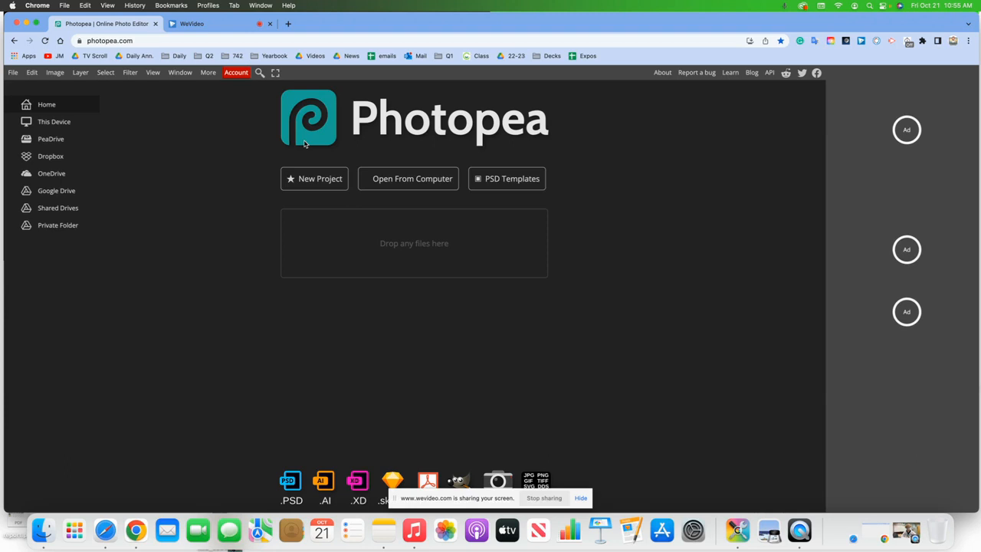
# - In Canvas, open the Cartoon Effect 10-21-22 assignment and its 'Google Shared Folder with 3 Pictures' link
pyautogui.click(226, 29)
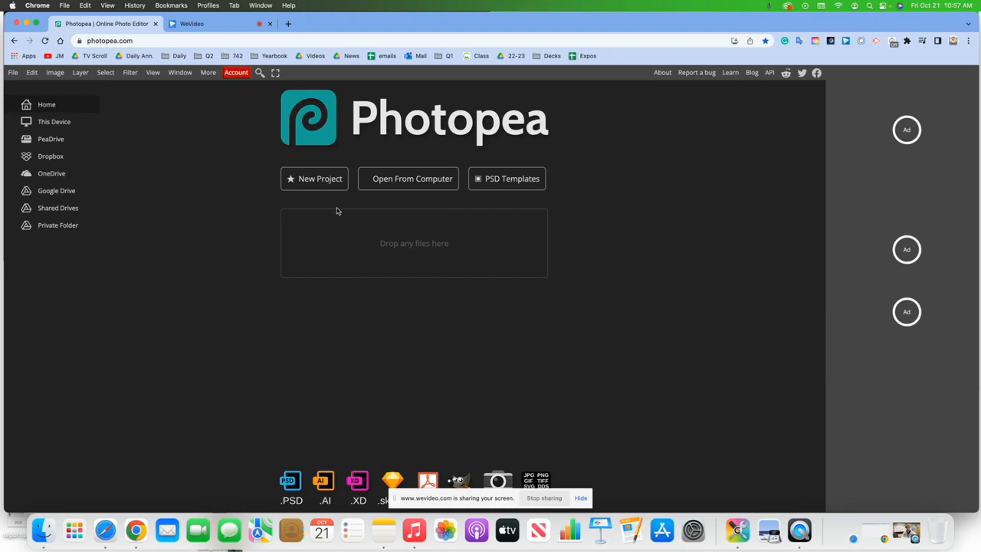
pyautogui.click(201, 23)
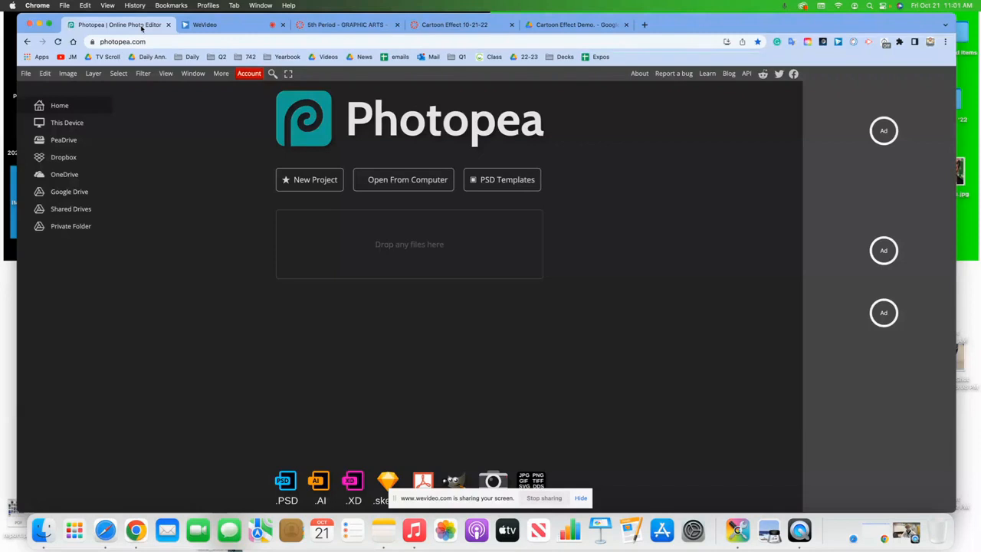
pyautogui.click(332, 29)
pyautogui.click(431, 27)
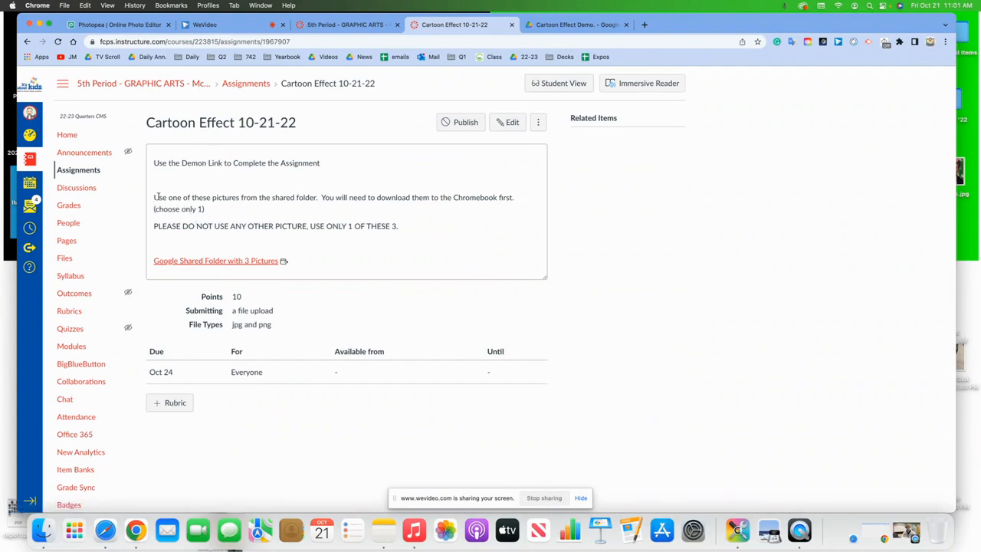
pyautogui.click(255, 261)
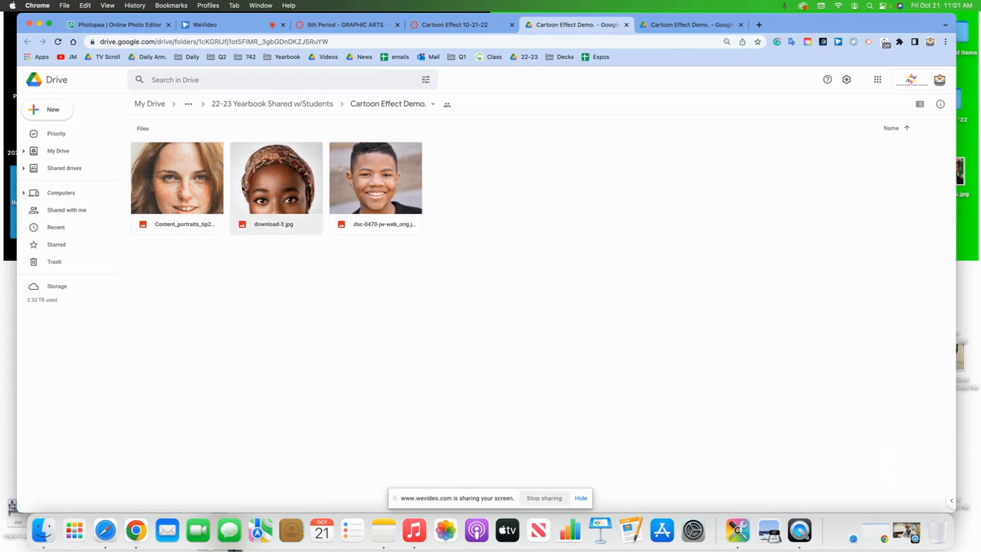
# - Preview the folder's pictures and download the boy's portrait dsc-0470-jw-web_orig.jpg
pyautogui.doubleClick(189, 190)
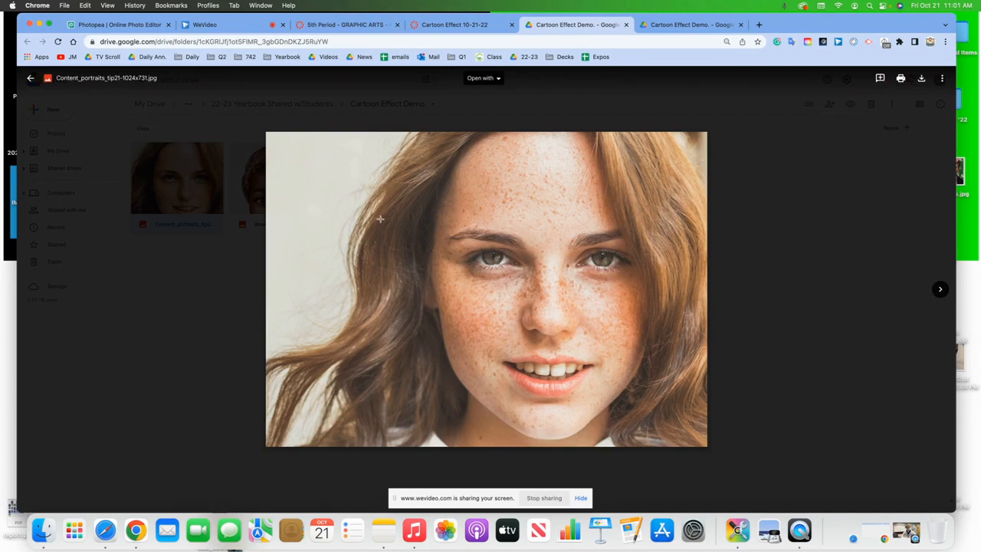
pyautogui.click(937, 292)
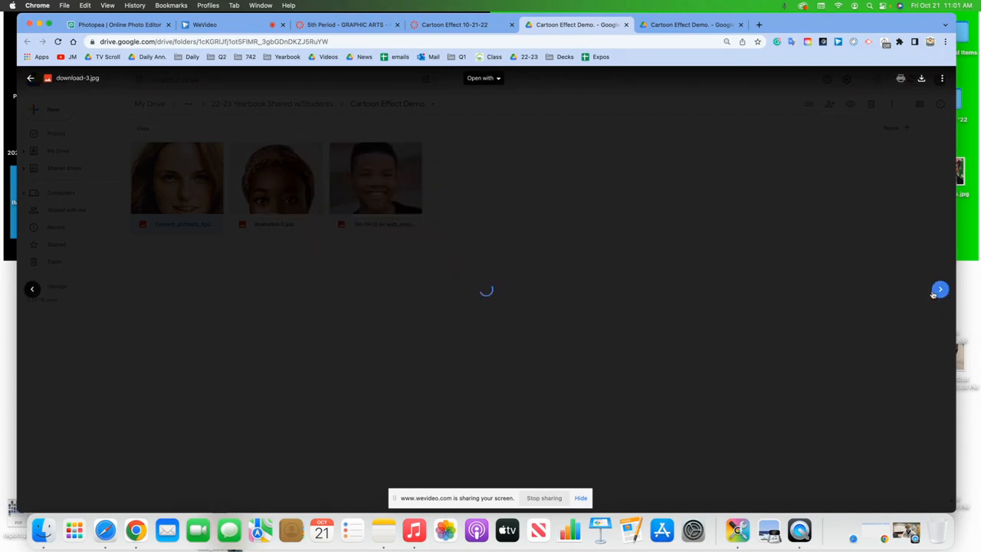
pyautogui.click(940, 289)
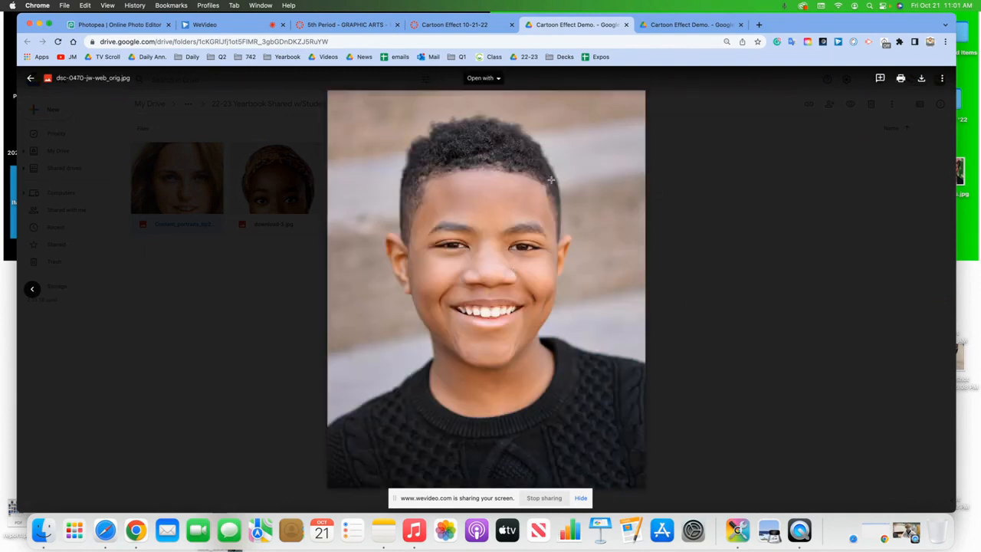
pyautogui.click(922, 80)
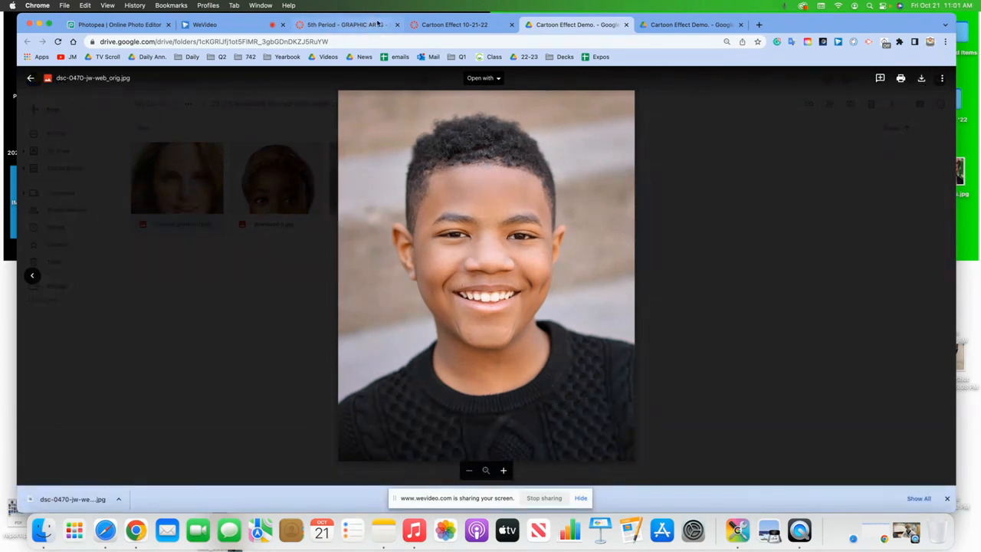
pyautogui.click(115, 26)
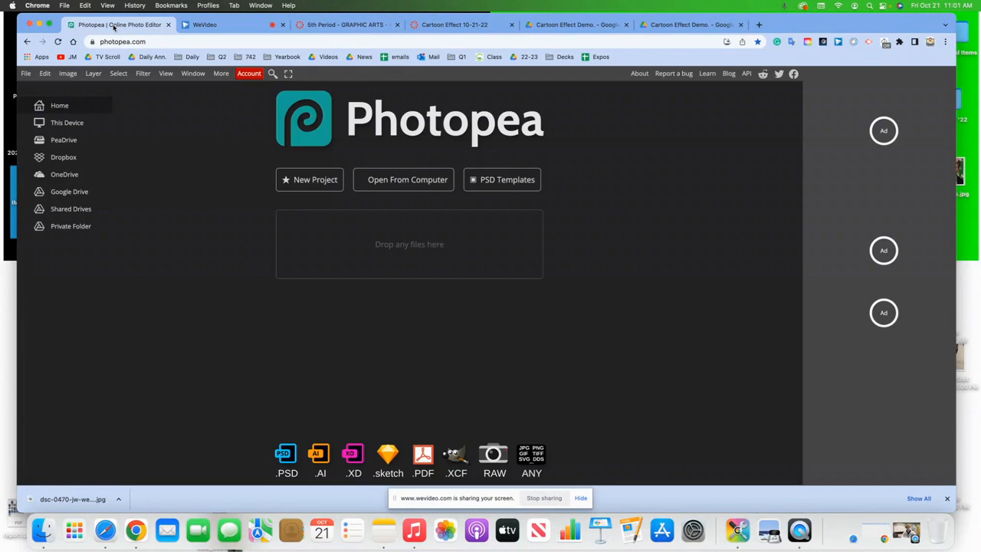
# - Open dsc-0470-jw-web_orig.jpg from the Desktop as a new Photopea document
pyautogui.click(25, 72)
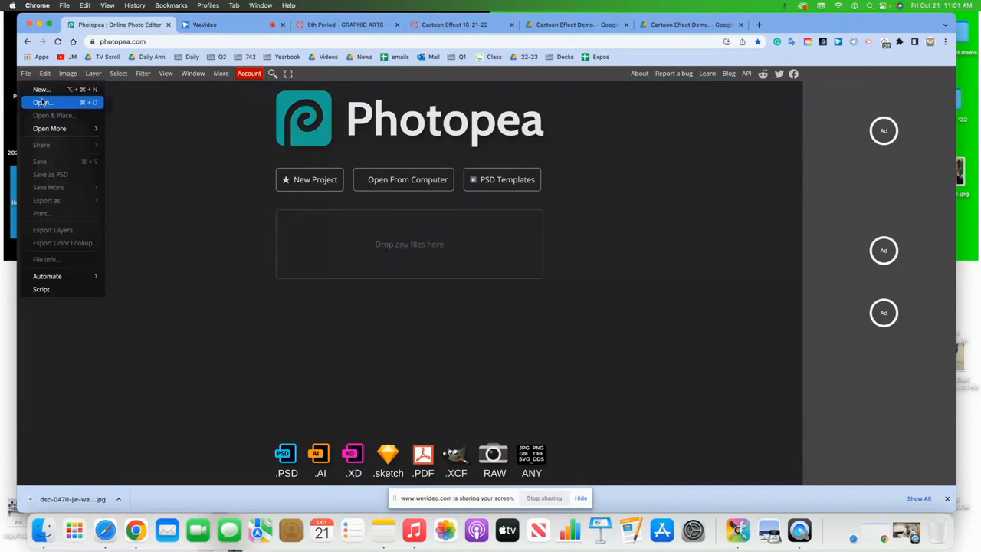
pyautogui.click(42, 102)
pyautogui.doubleClick(240, 257)
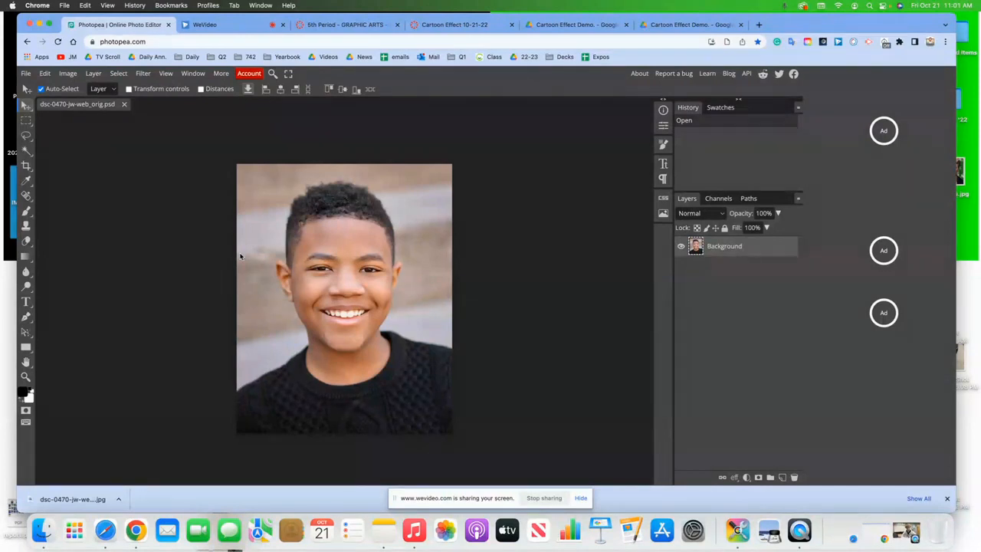
pyautogui.click(23, 73)
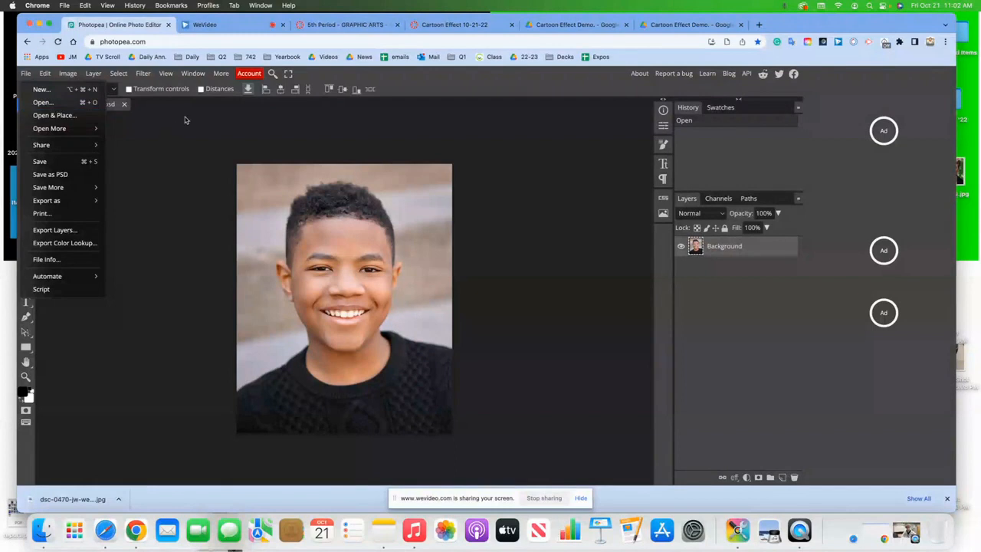
pyautogui.click(280, 28)
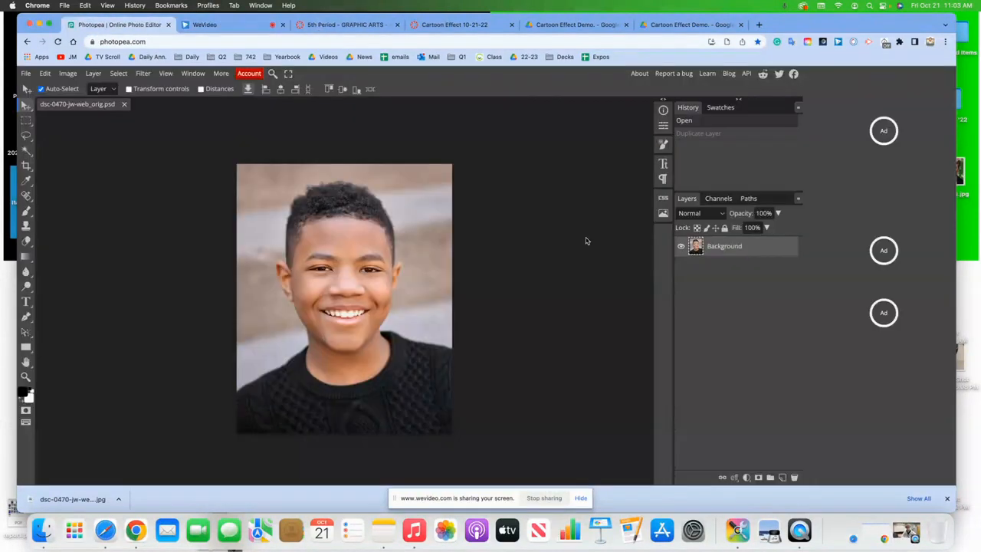
# - Duplicate the Background layer and convert the copy, Layer 1, into a smart object
pyautogui.rightClick(724, 251)
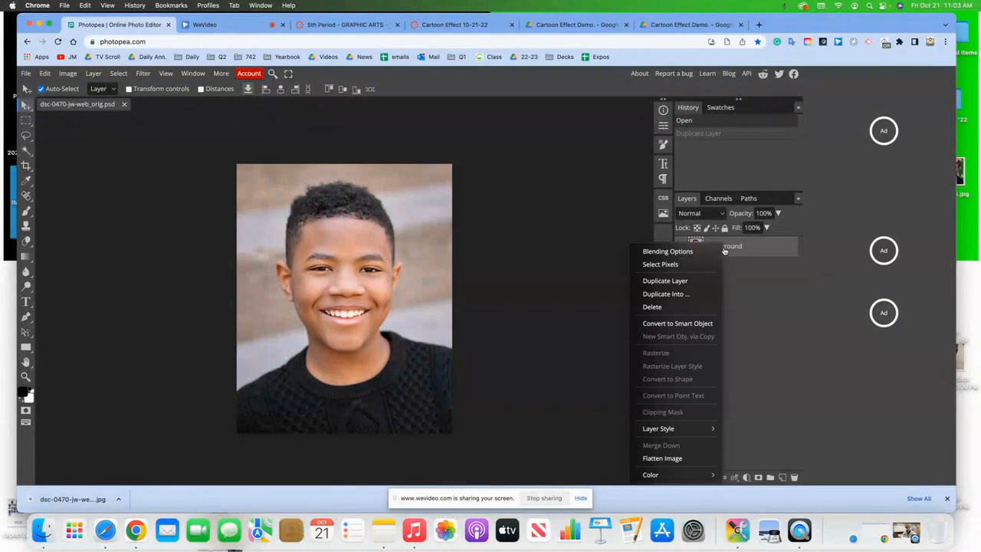
pyautogui.click(692, 282)
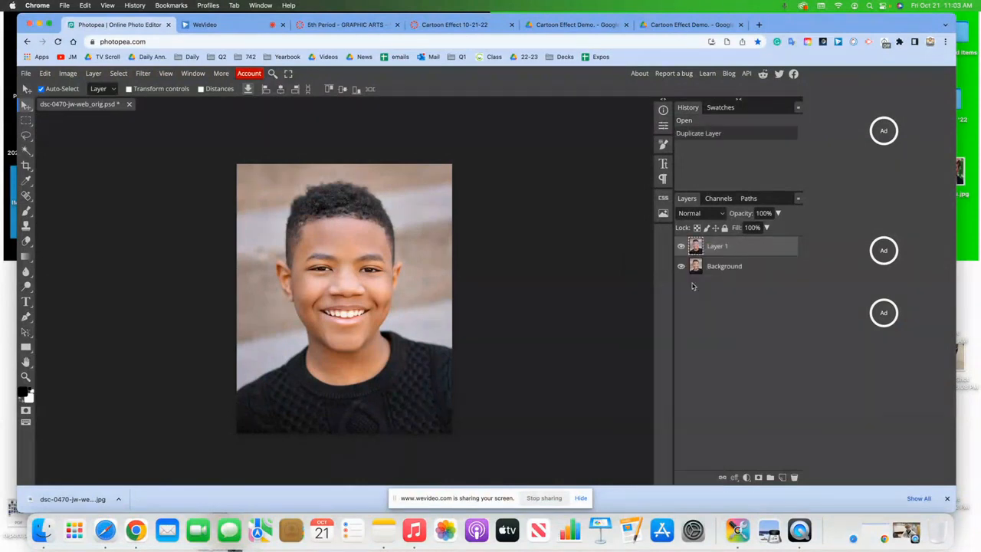
pyautogui.rightClick(730, 251)
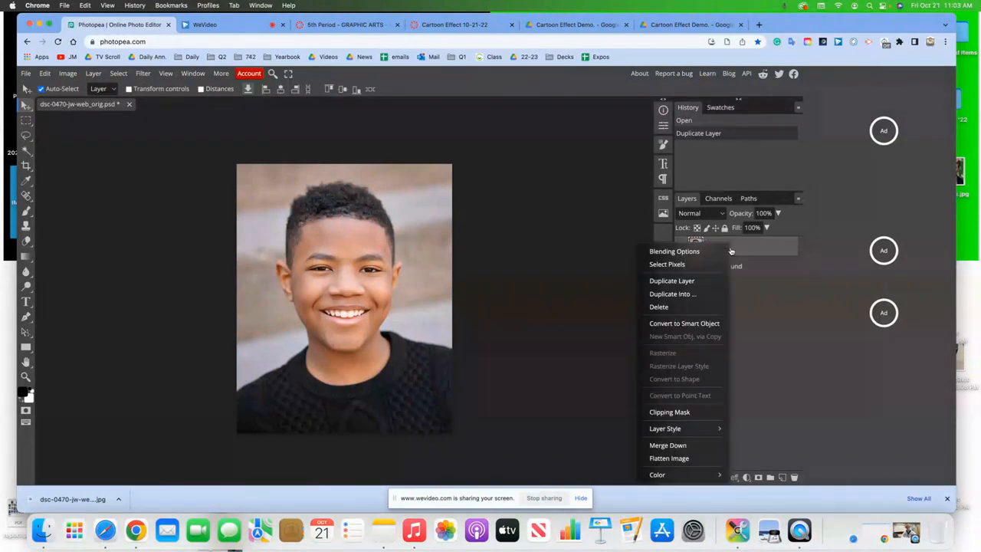
pyautogui.click(707, 325)
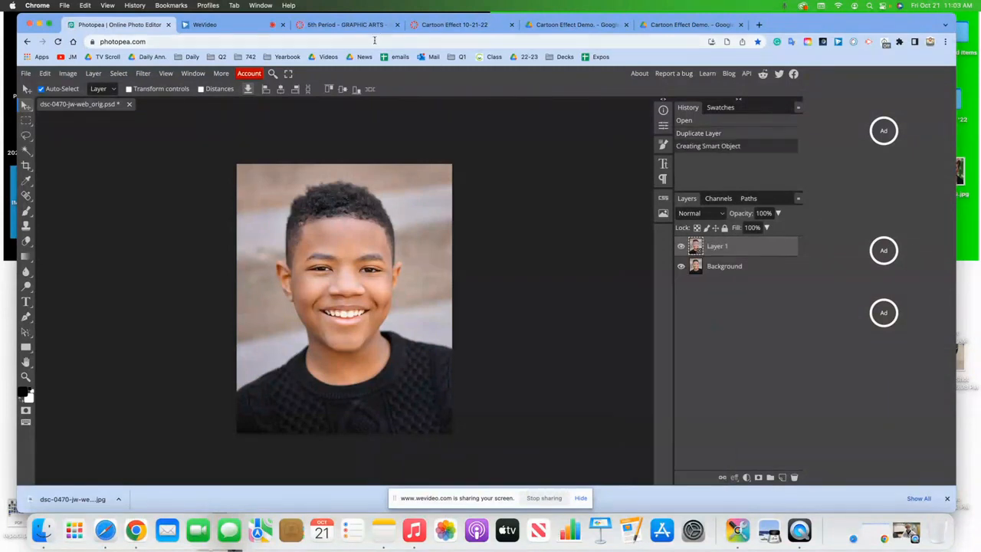
pyautogui.click(203, 25)
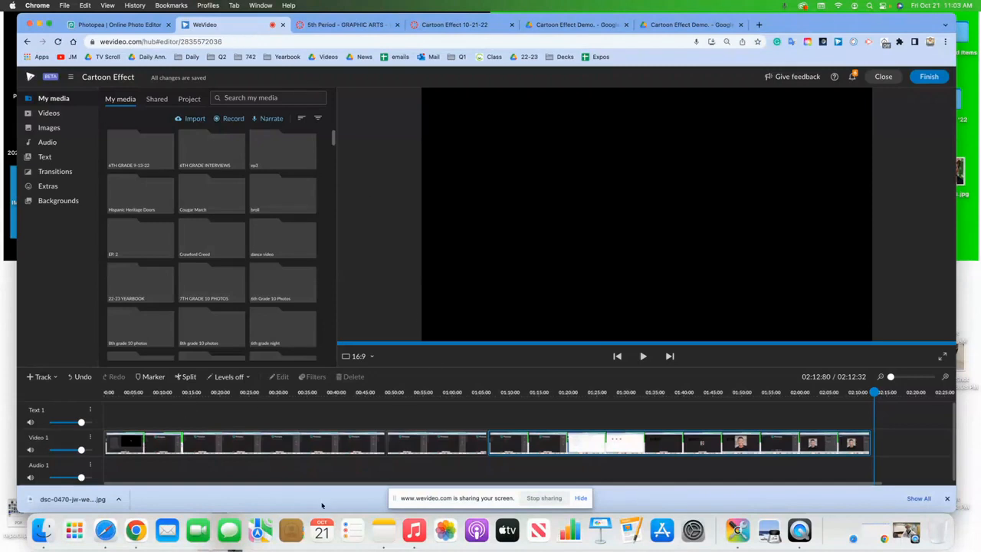
# - Switch from the WeVideo tab back to the Photopea portrait document
pyautogui.click(109, 25)
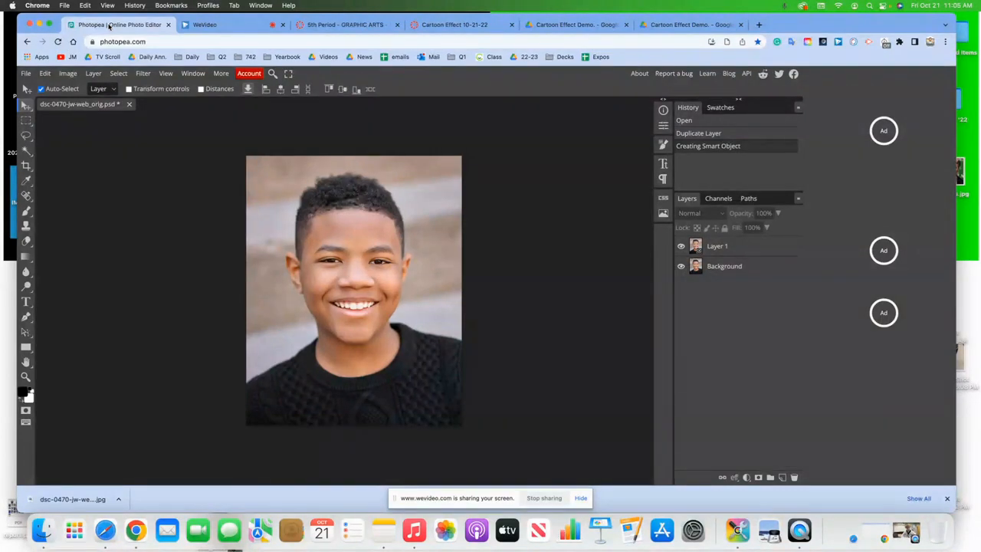
# - Save the project as a PSD named with the student's full name followed by 'Cartoon Effect'
pyautogui.click(25, 74)
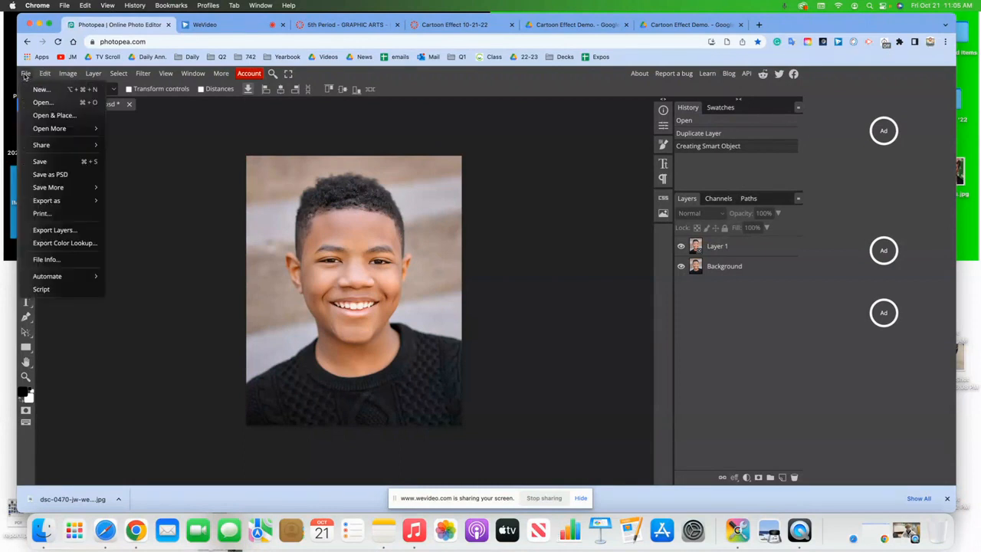
pyautogui.click(60, 180)
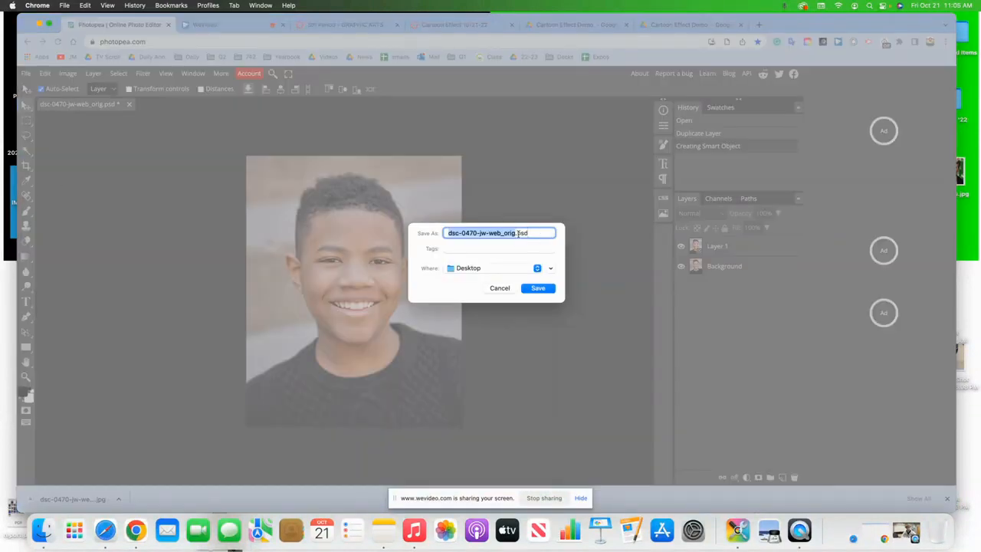
pyautogui.press('BackSpace')
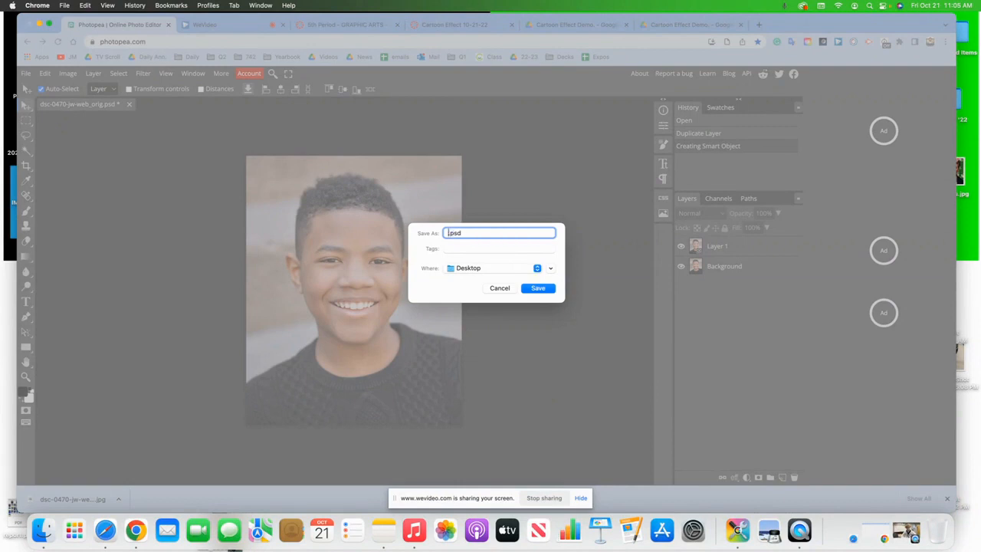
pyautogui.write('rtoon Effect')
pyautogui.click(538, 289)
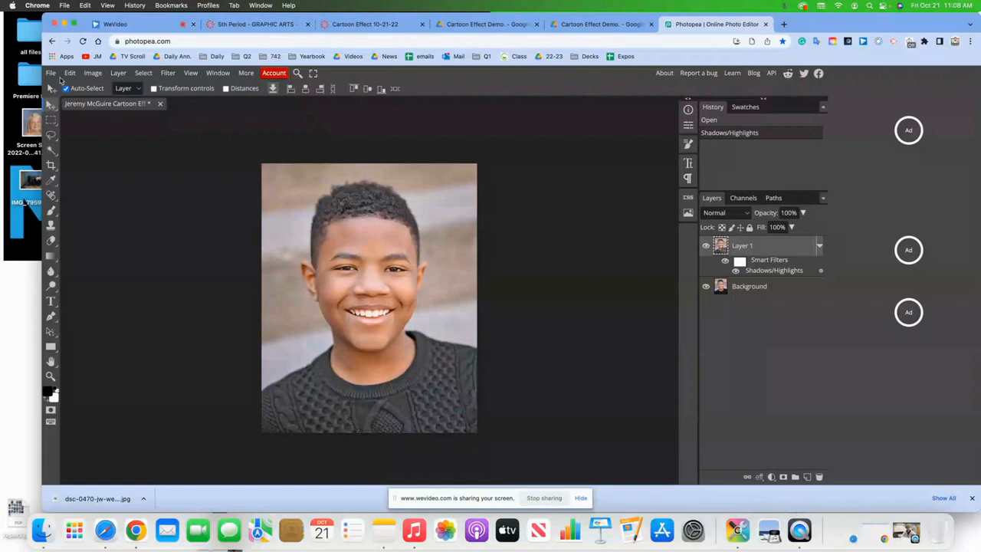
# - Re-save the document as a PSD, overwriting the existing Cartoon Effect file
pyautogui.click(51, 73)
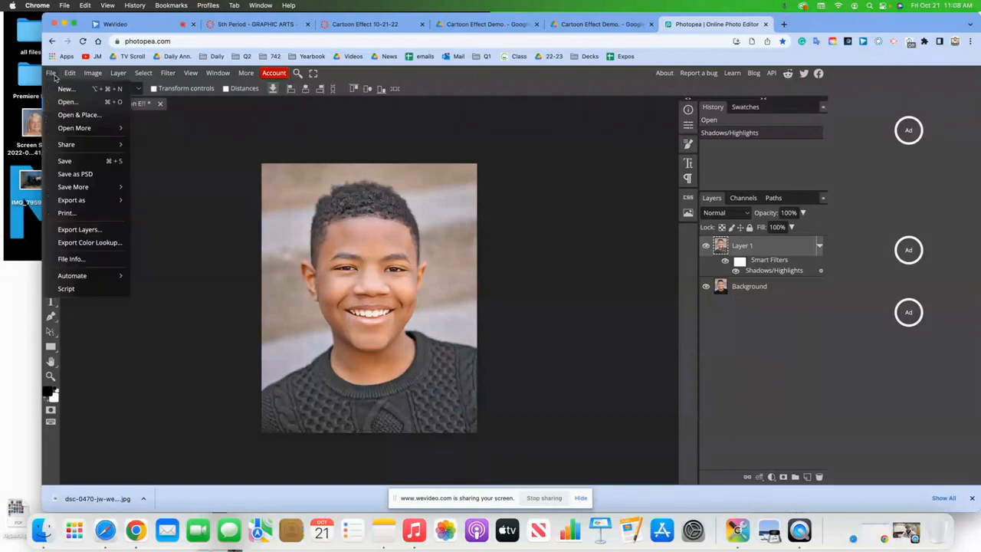
pyautogui.click(67, 178)
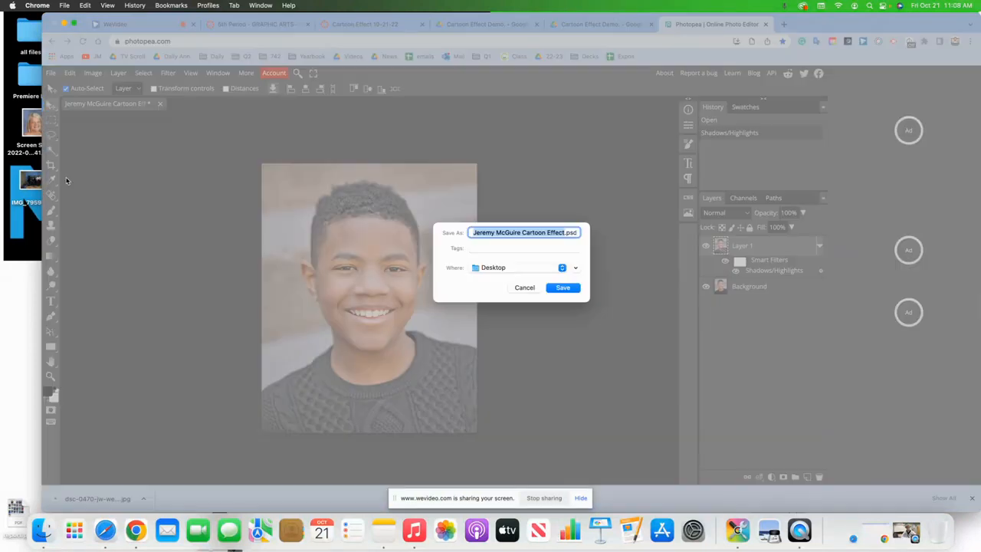
pyautogui.click(564, 288)
pyautogui.click(537, 312)
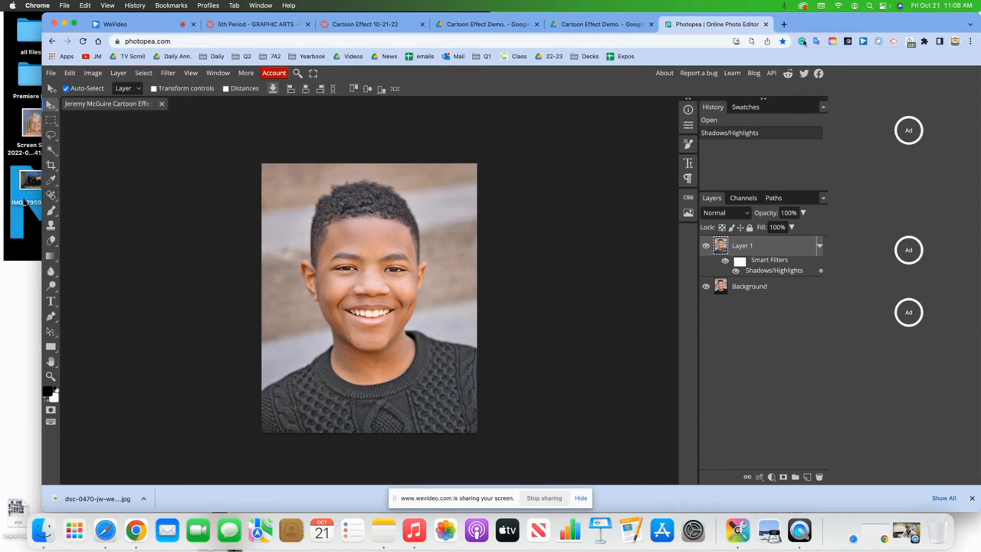
# - Reload Photopea in a new tab and open the Cartoon Effect PSD from the Desktop
pyautogui.click(767, 25)
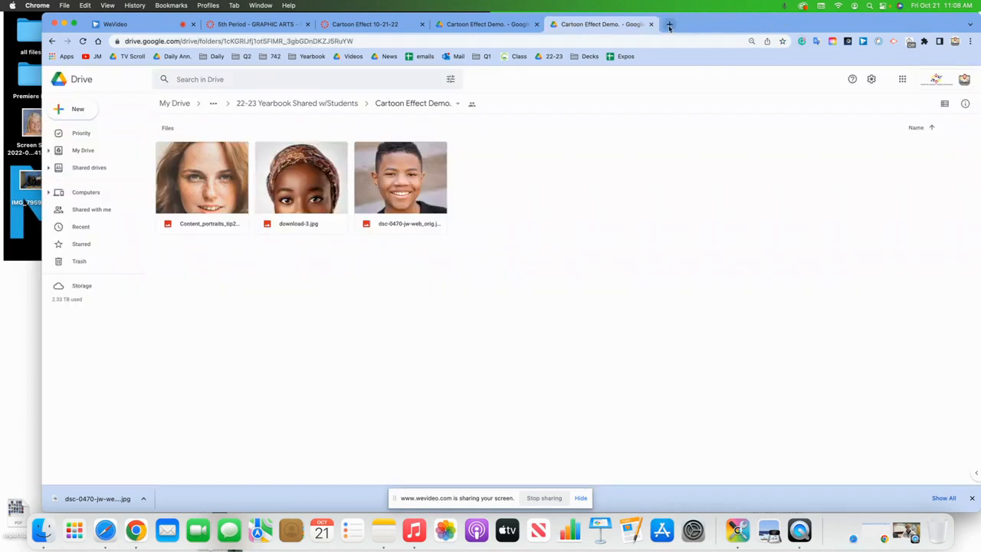
pyautogui.click(669, 25)
pyautogui.write('photo')
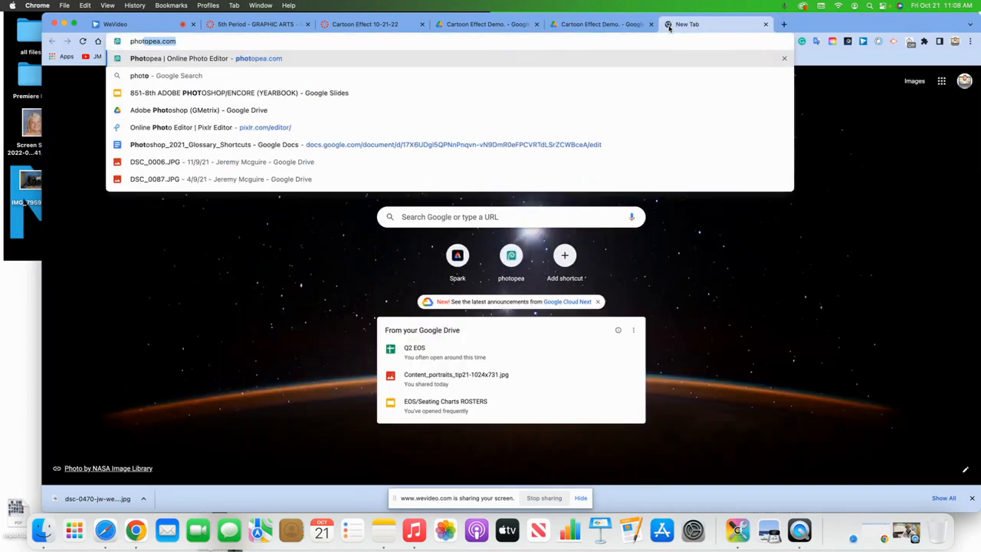
pyautogui.press('Return')
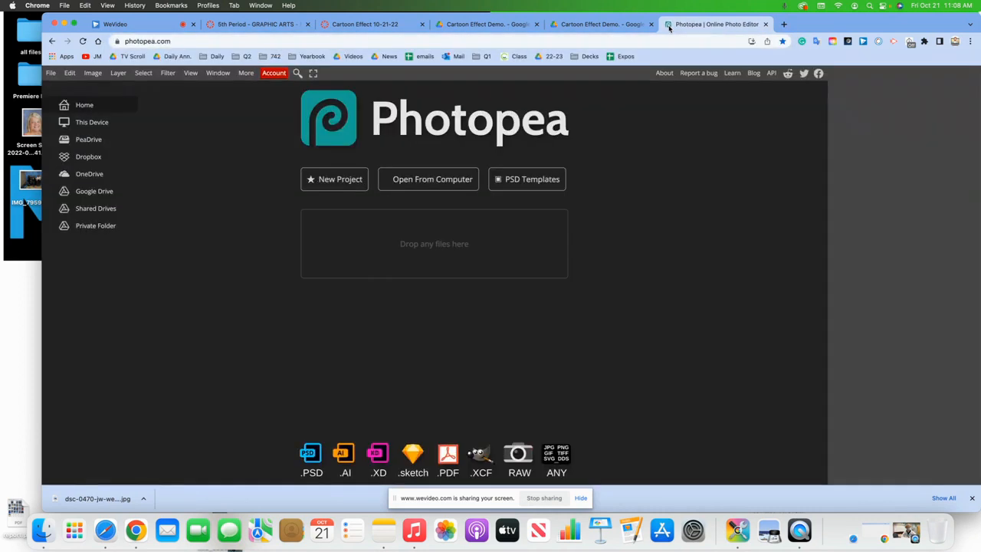
pyautogui.click(50, 73)
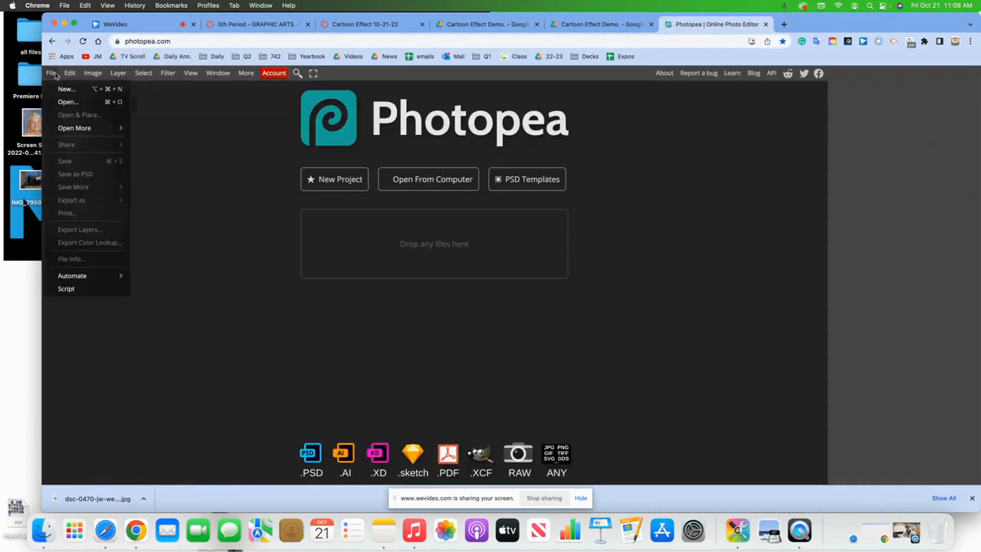
pyautogui.click(67, 103)
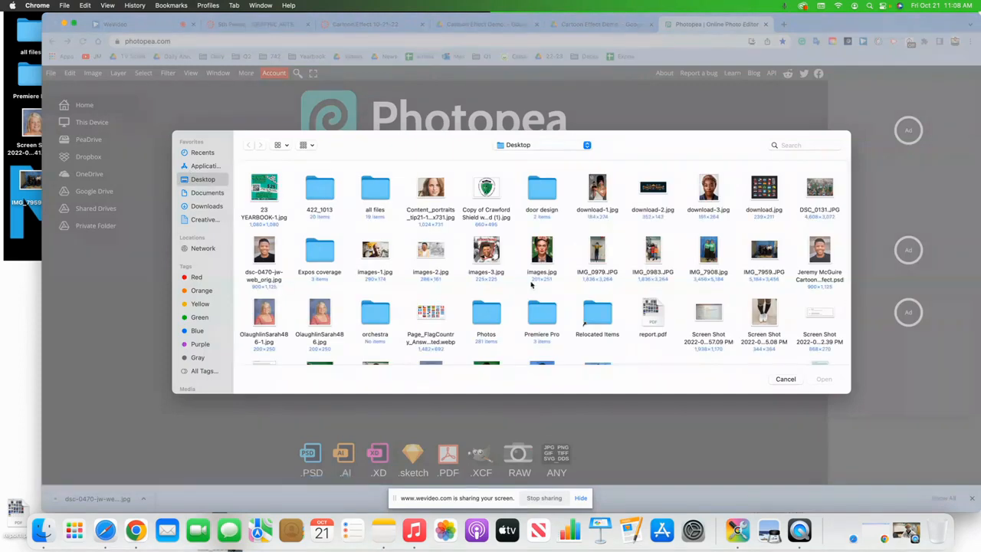
pyautogui.click(830, 276)
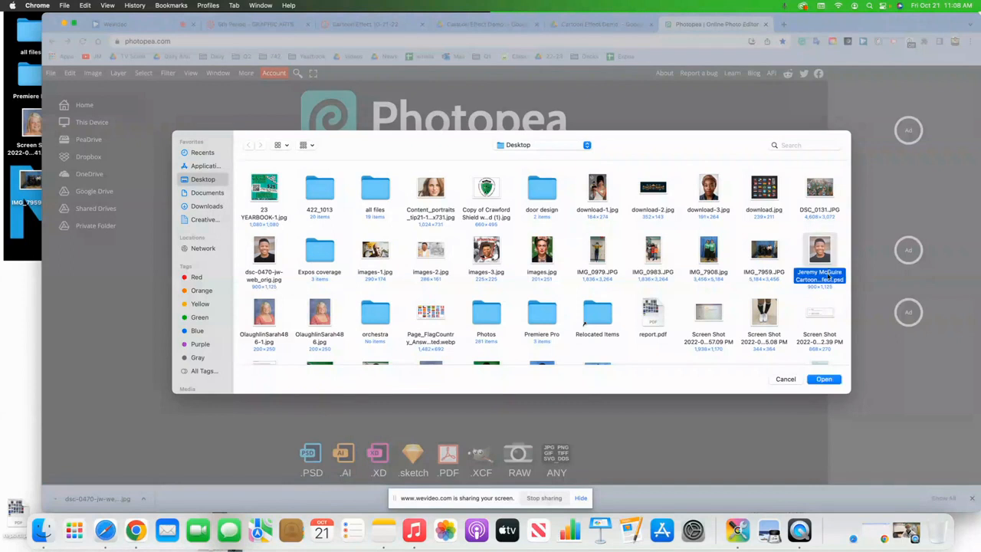
pyautogui.click(826, 381)
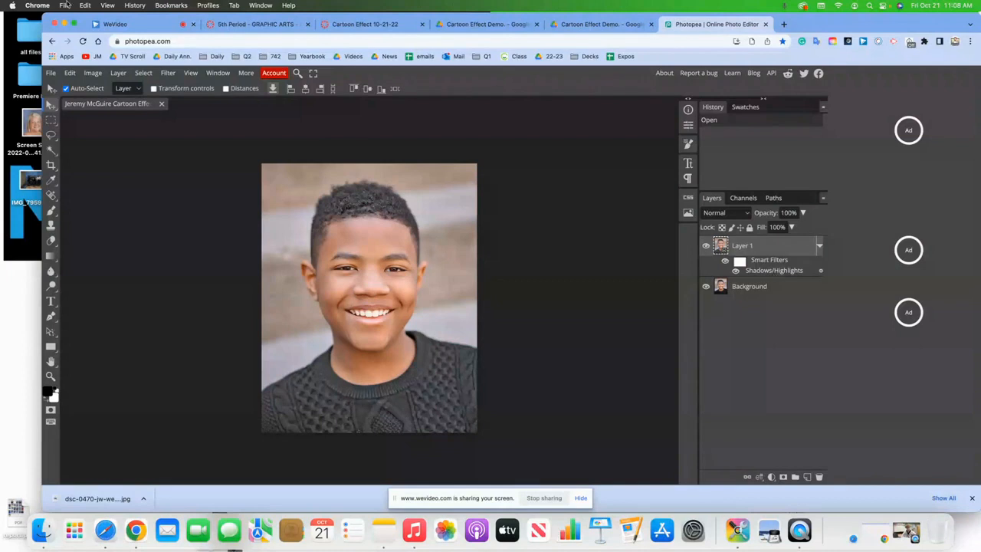
# - Add a Shadows/Highlights adjustment to Layer 1 and lighten the shadows
pyautogui.click(92, 75)
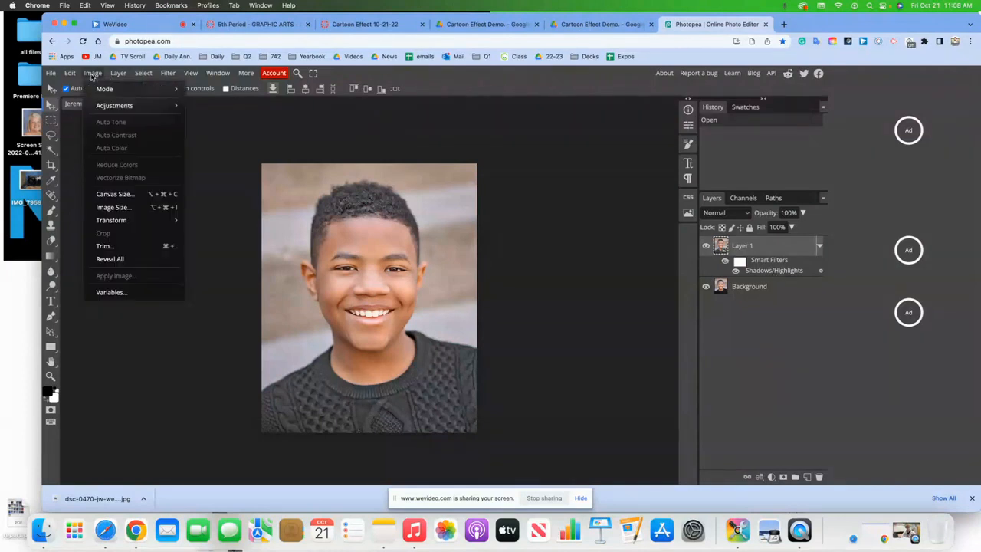
pyautogui.moveTo(115, 105)
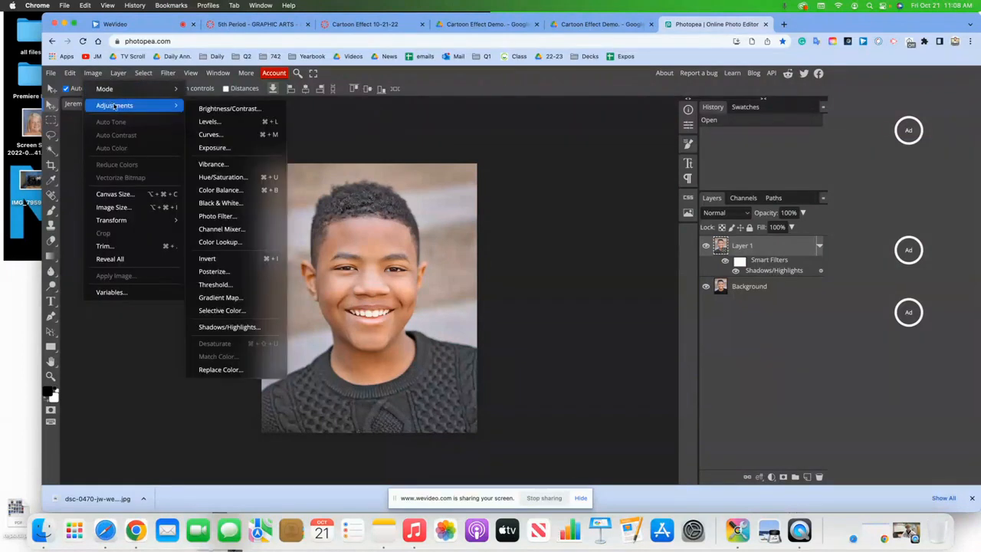
pyautogui.click(224, 327)
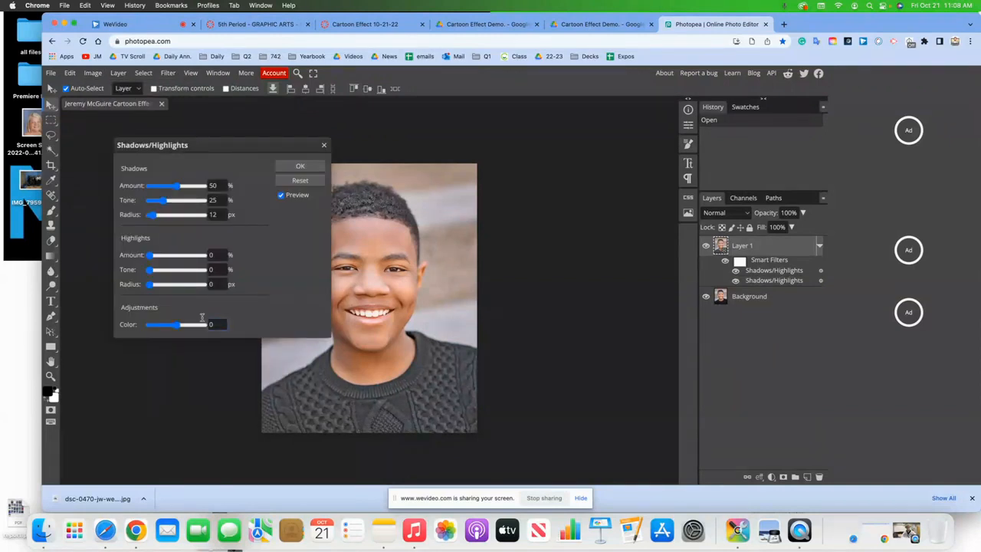
pyautogui.moveTo(218, 148); pyautogui.dragTo(659, 132)
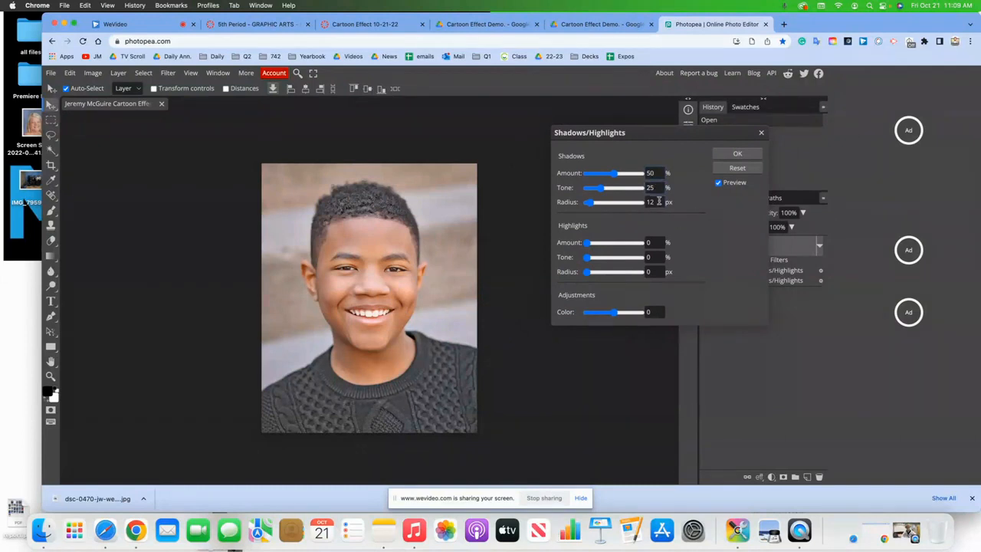
pyautogui.moveTo(614, 174); pyautogui.dragTo(610, 204)
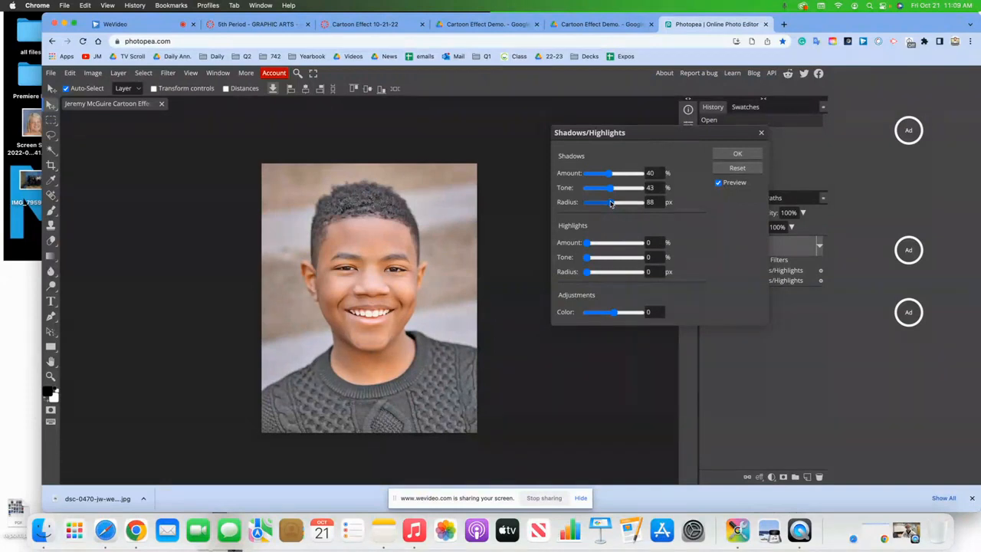
# - Set shadows Amount 50%, Tone 25% and Radius 12 px, then apply
pyautogui.doubleClick(651, 173)
pyautogui.press('BackSpace')
pyautogui.write('50')
pyautogui.press('Tab')
pyautogui.press('BackSpace')
pyautogui.write('25')
pyautogui.doubleClick(659, 202)
pyautogui.press('BackSpace')
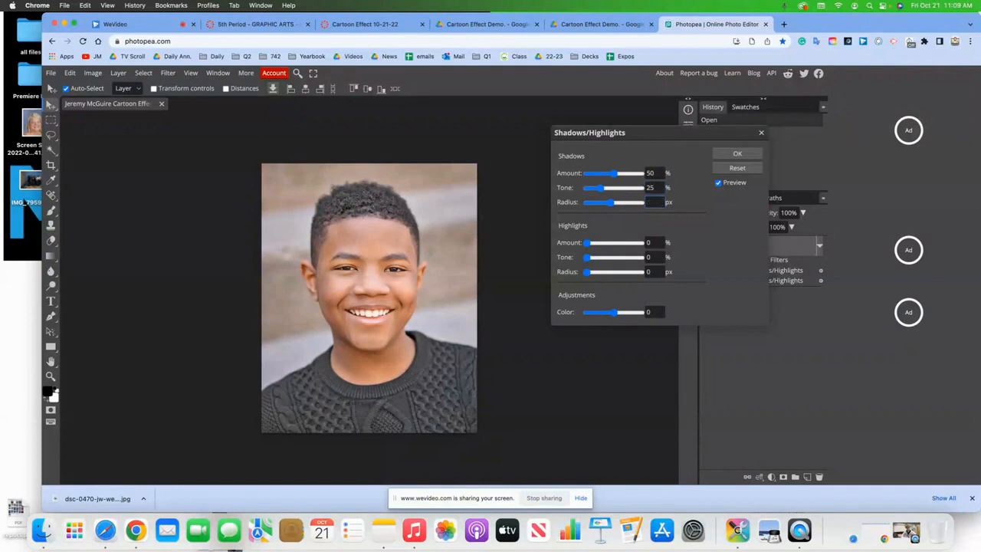
pyautogui.write('12')
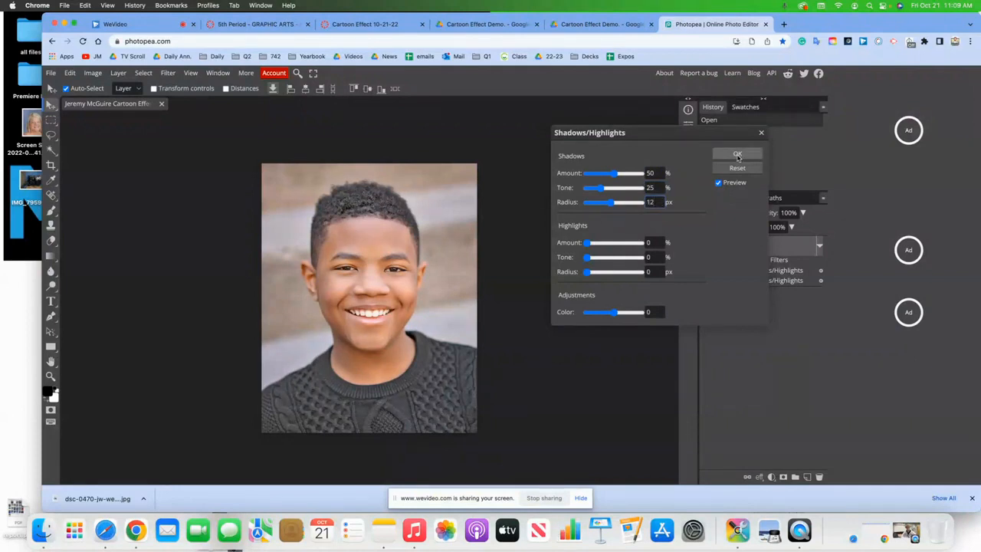
pyautogui.click(736, 157)
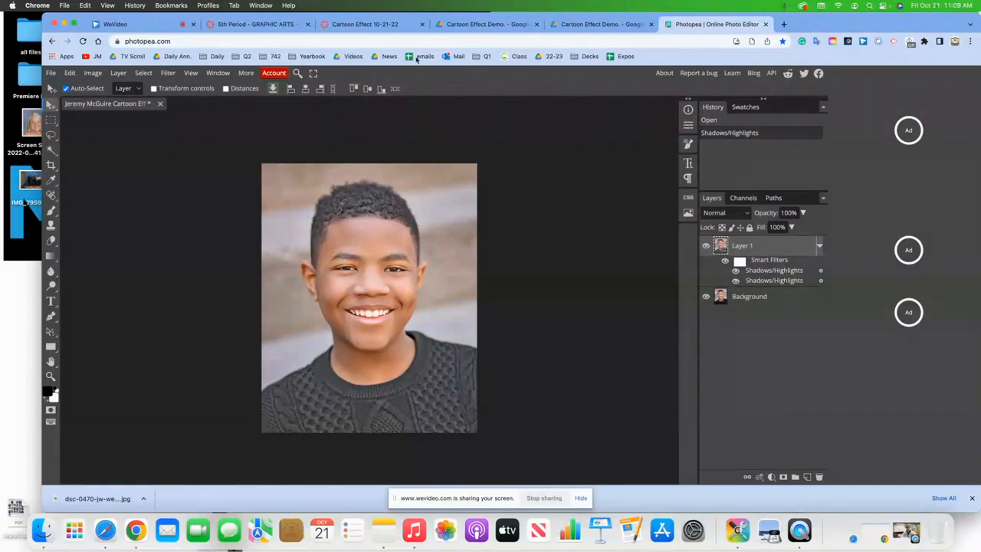
# - Add a Vibrance adjustment and drag the vibrance and saturation sliders up
pyautogui.click(147, 30)
pyautogui.click(93, 73)
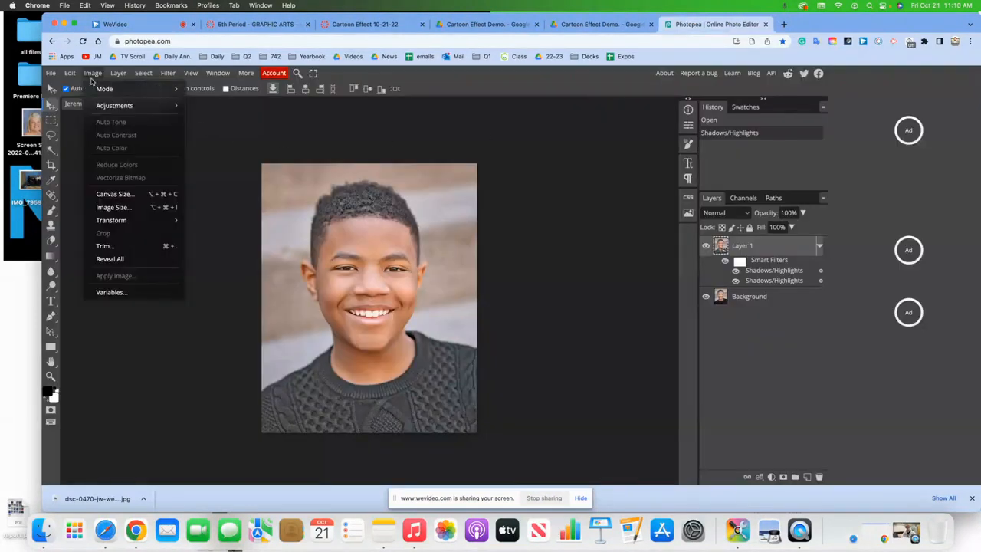
pyautogui.moveTo(125, 112)
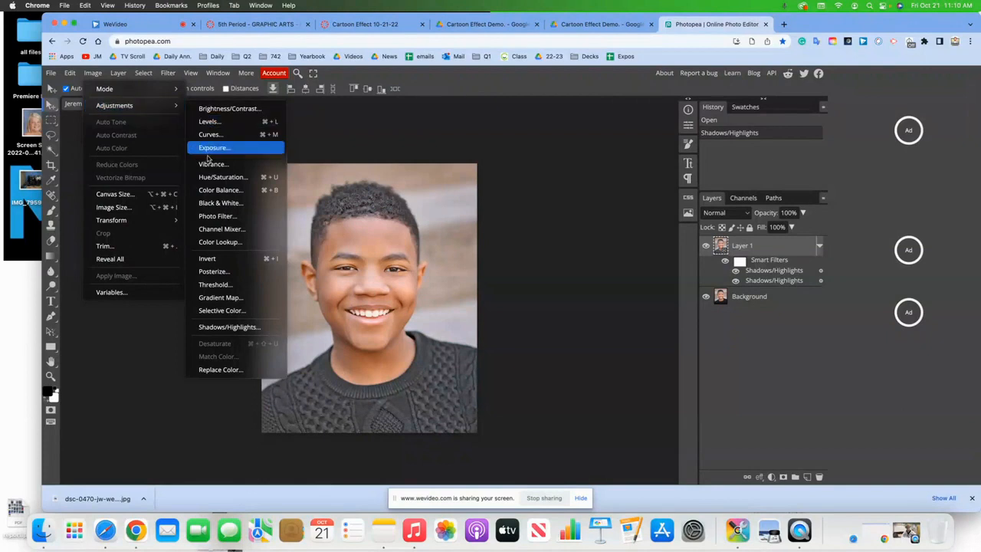
pyautogui.click(214, 164)
pyautogui.moveTo(214, 157); pyautogui.dragTo(177, 141)
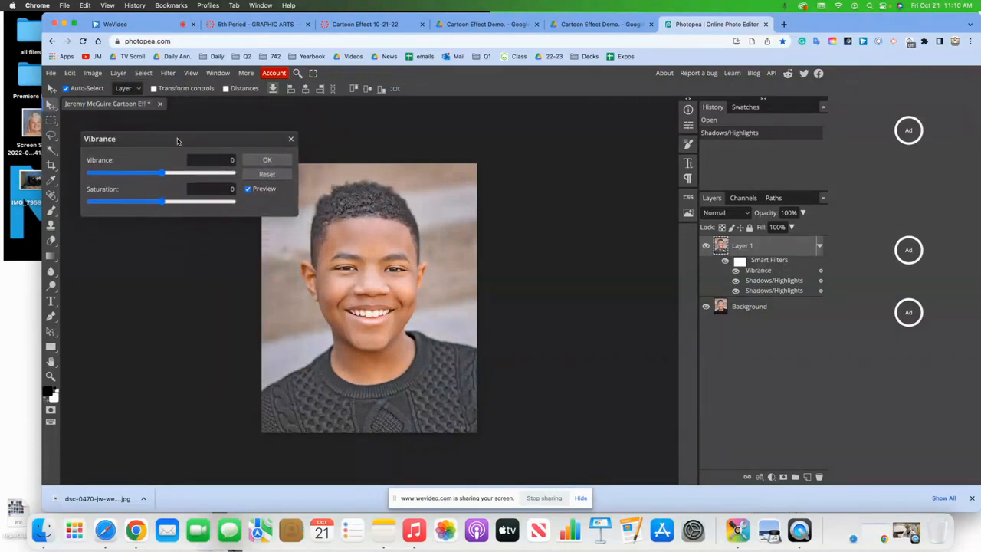
pyautogui.moveTo(162, 173); pyautogui.dragTo(206, 179)
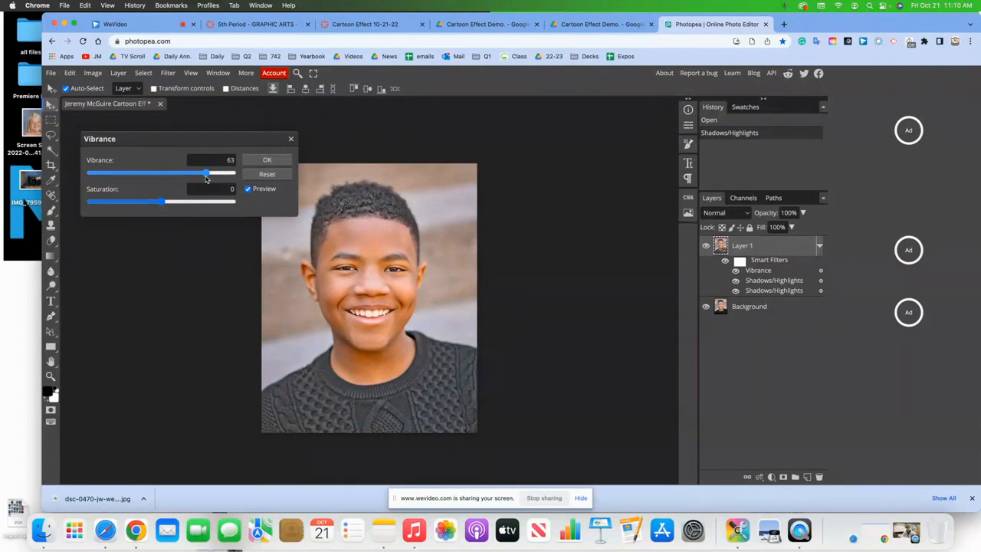
pyautogui.moveTo(205, 178); pyautogui.dragTo(236, 176)
pyautogui.moveTo(162, 203)
pyautogui.mouseDown()
pyautogui.moveTo(89, 203)
pyautogui.moveTo(225, 200)
pyautogui.moveTo(163, 202)
pyautogui.mouseUp()
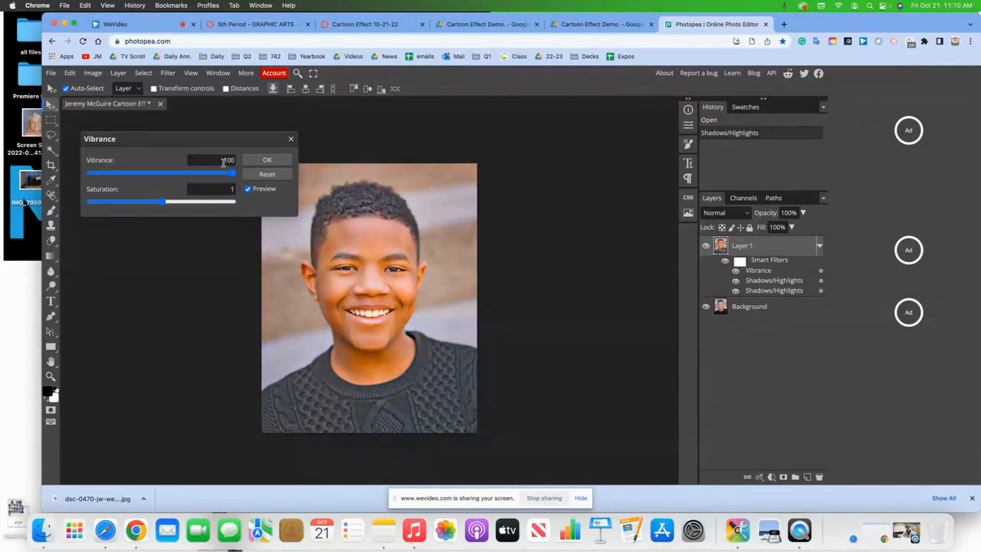
# - Set Vibrance to exactly 15 with Saturation 7 and apply the adjustment
pyautogui.doubleClick(224, 161)
pyautogui.write('15')
pyautogui.click(221, 188)
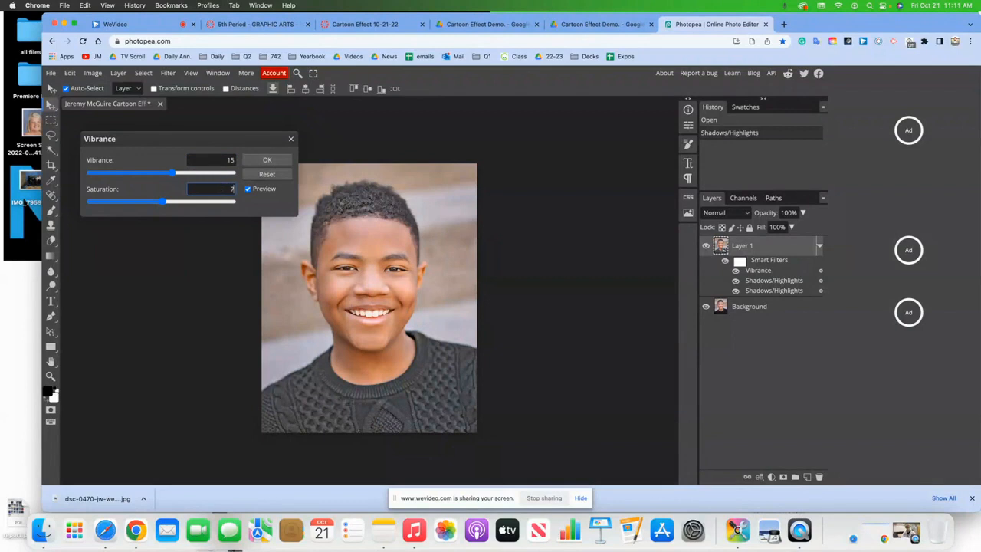
pyautogui.click(273, 161)
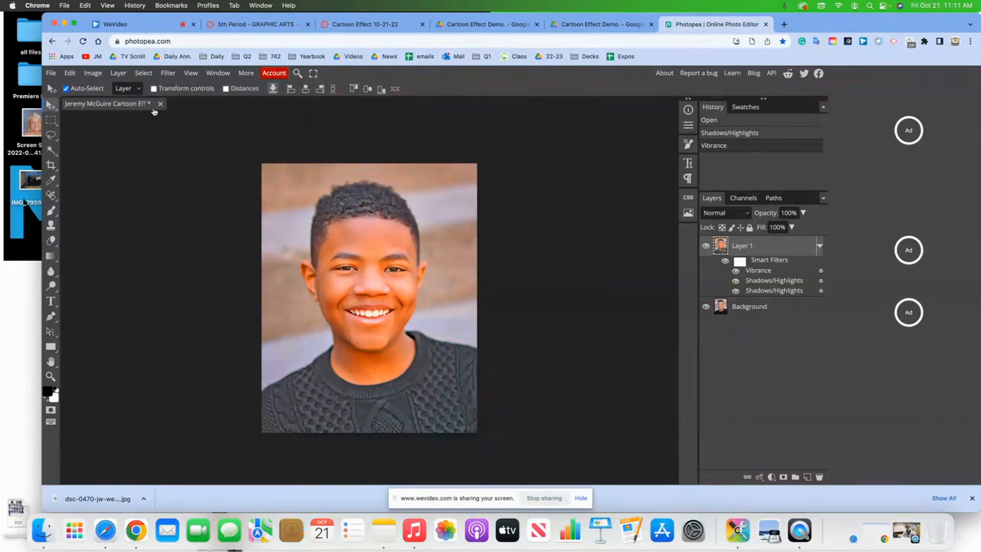
pyautogui.click(92, 73)
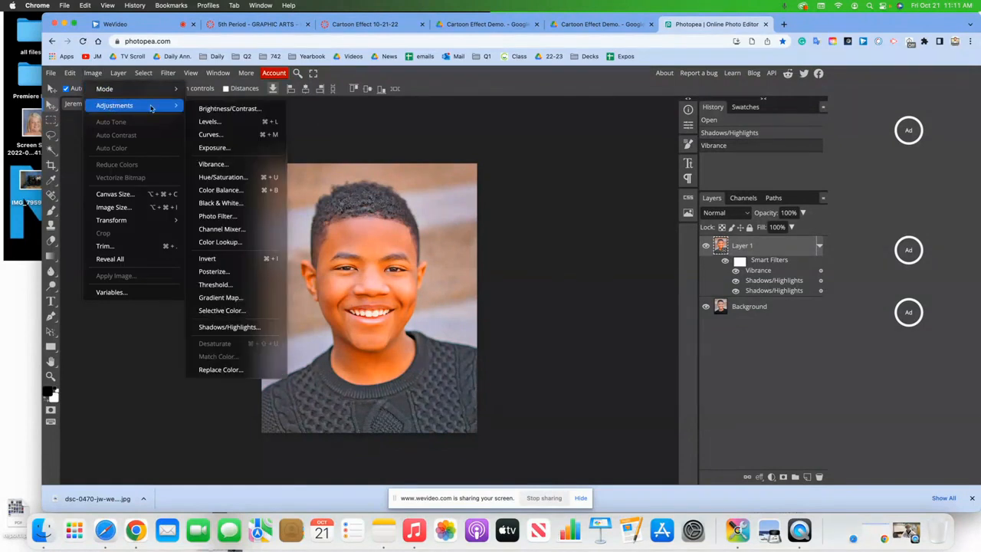
pyautogui.click(639, 391)
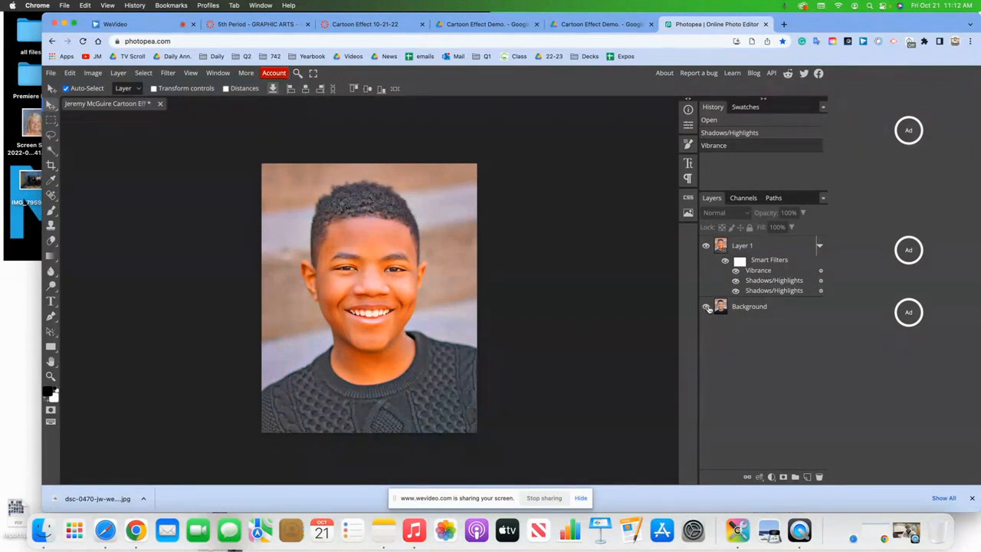
pyautogui.click(706, 246)
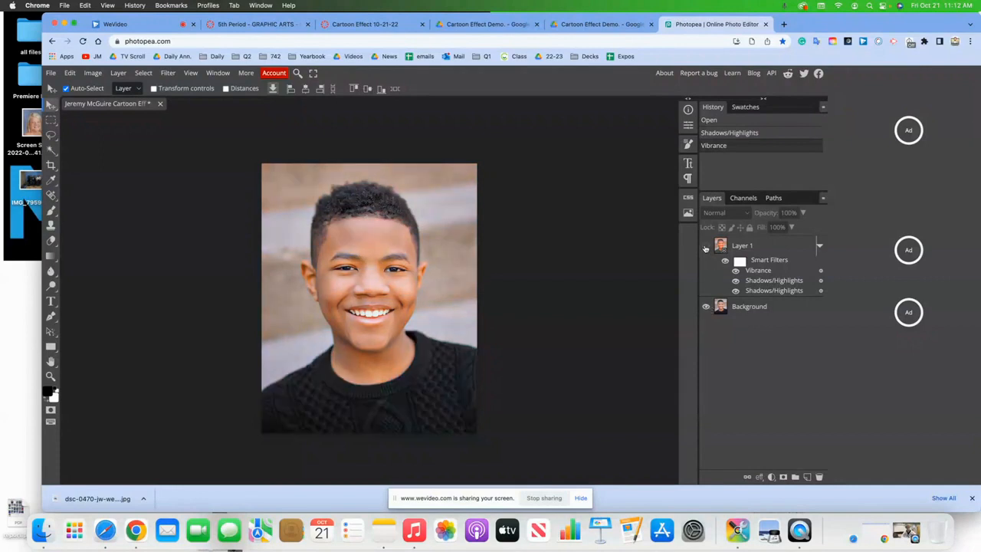
pyautogui.click(706, 246)
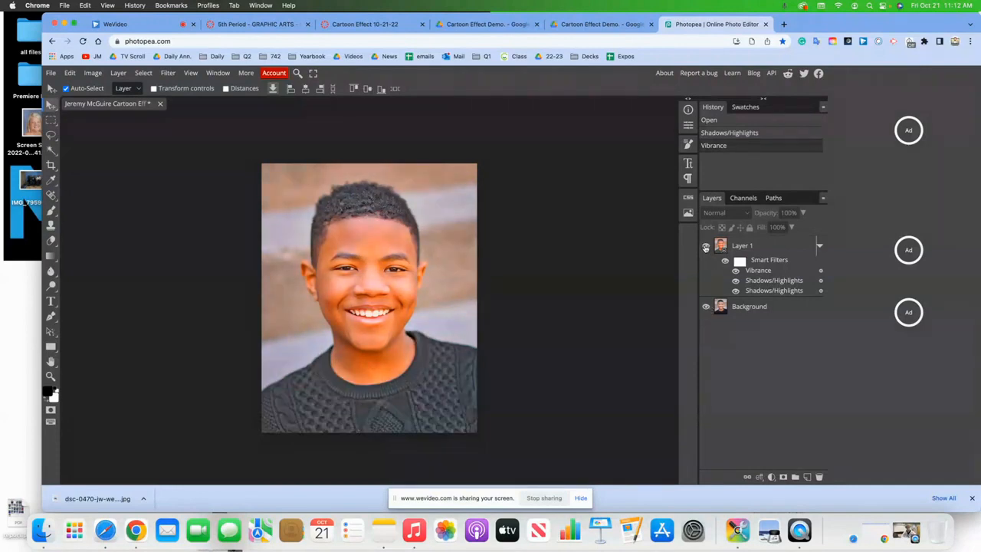
pyautogui.click(706, 246)
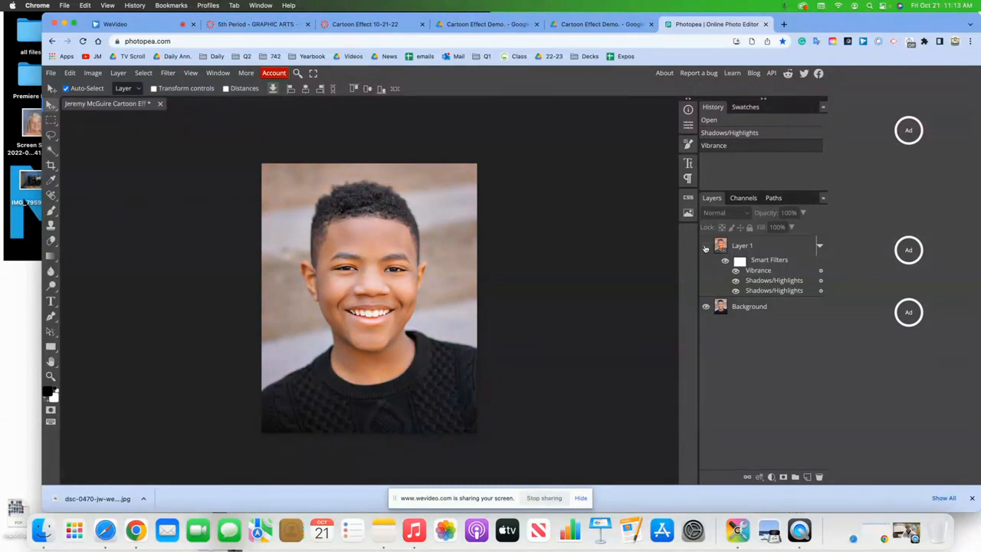
pyautogui.click(706, 246)
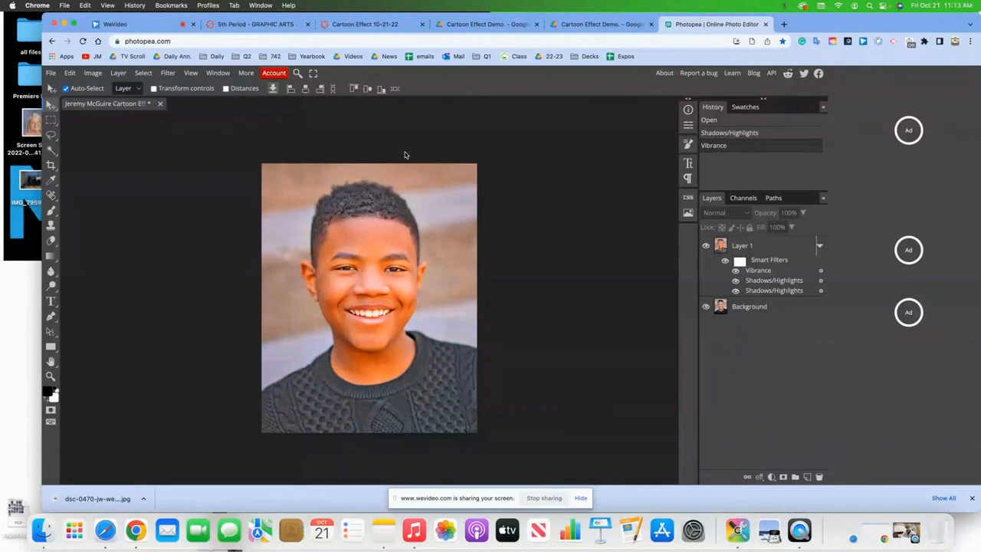
# - Browse the Filter menu without applying any filter
pyautogui.click(170, 74)
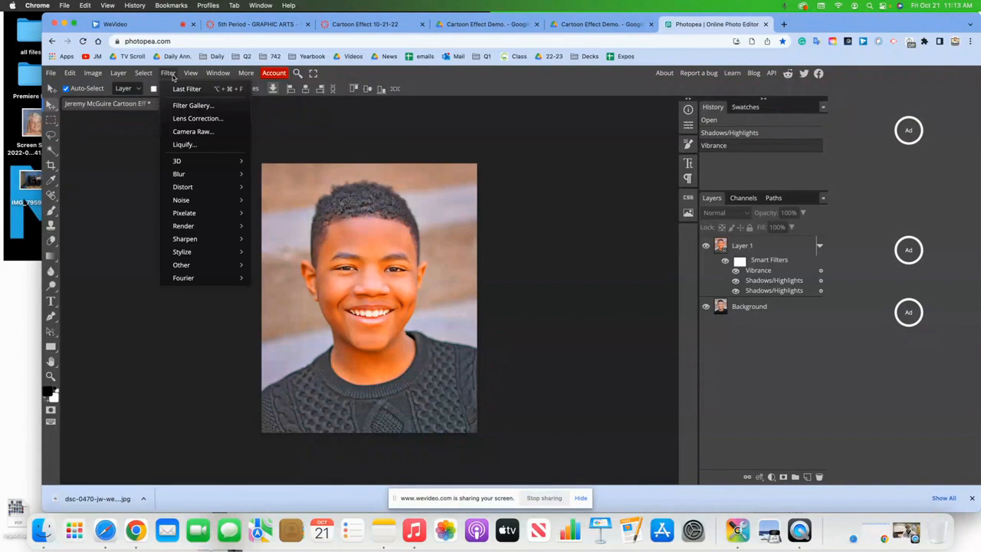
pyautogui.click(184, 107)
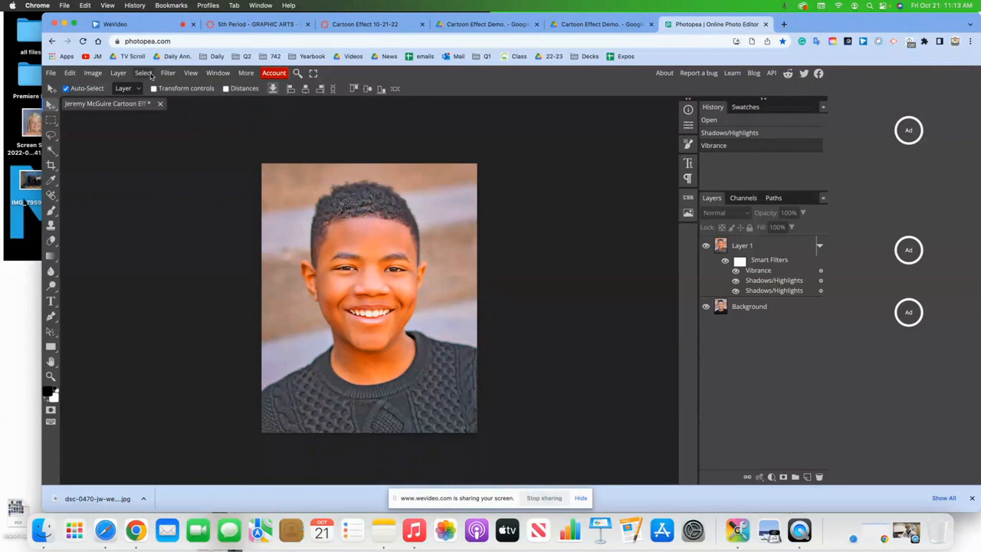
pyautogui.click(168, 72)
pyautogui.click(187, 111)
# - Save as PSD, replacing the existing Cartoon Effect file on the Desktop
pyautogui.click(51, 74)
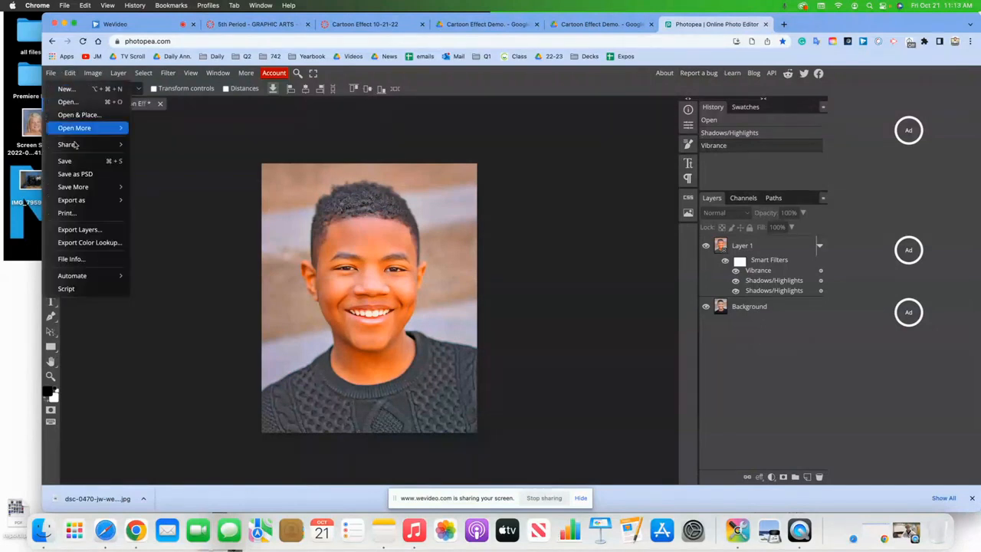
pyautogui.click(77, 174)
pyautogui.click(564, 288)
pyautogui.click(541, 312)
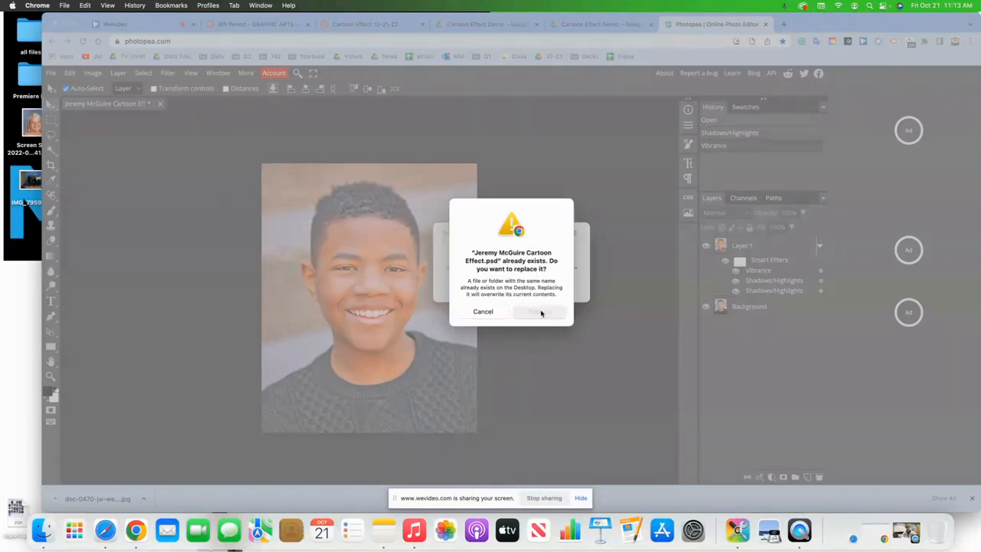
# - Reload Photopea in a fresh tab and open the saved Cartoon Effect PSD from the Desktop
pyautogui.click(768, 24)
pyautogui.click(677, 26)
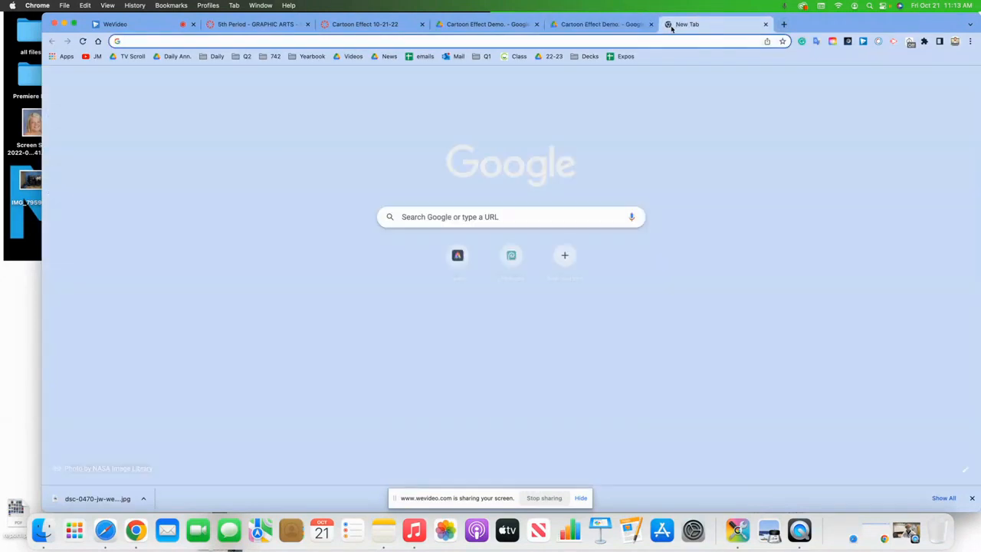
pyautogui.write('ph')
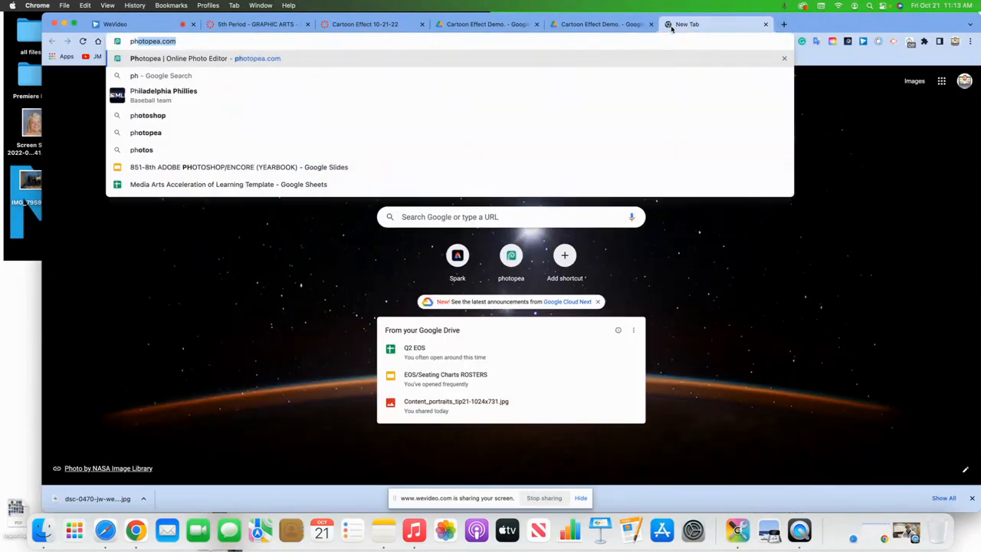
pyautogui.press('Return')
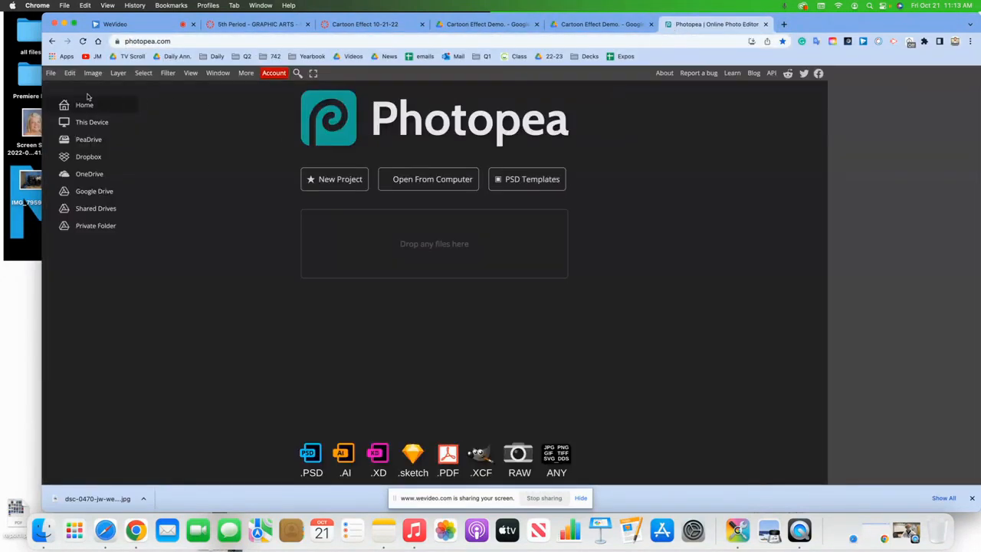
pyautogui.click(51, 73)
pyautogui.click(59, 102)
pyautogui.doubleClick(826, 255)
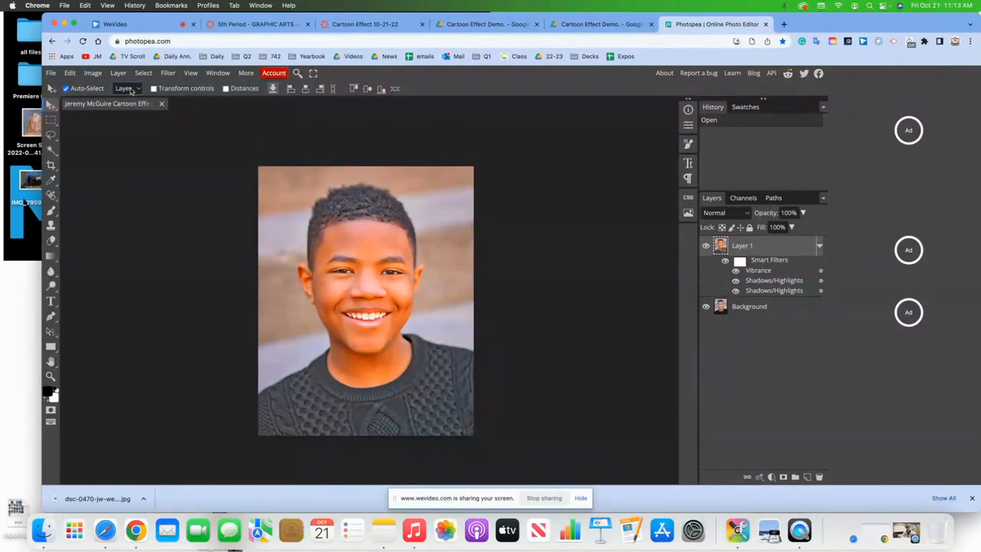
# - Apply a Filter Gallery Poster Edges effect with edge thickness 2, intensity 1 and posterization 2
pyautogui.click(168, 74)
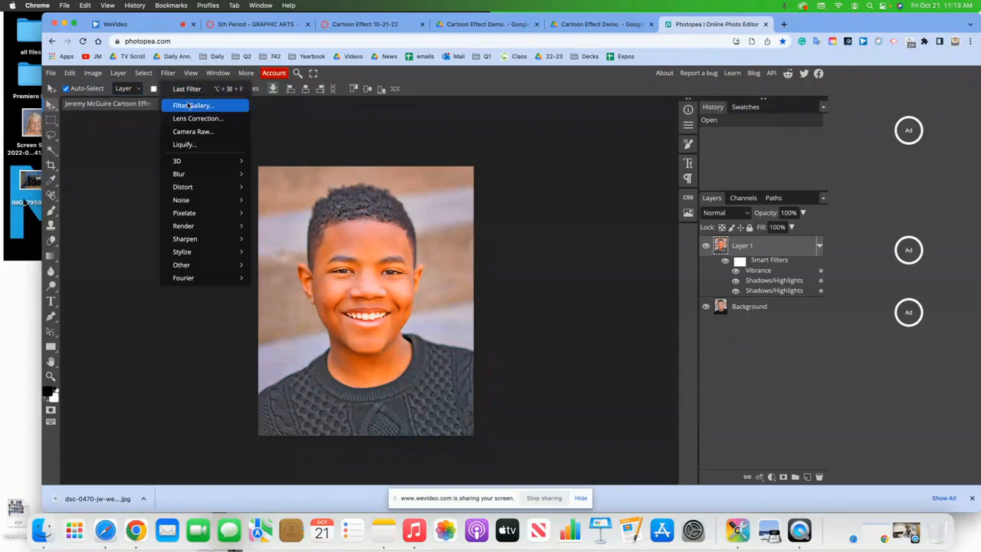
pyautogui.click(191, 107)
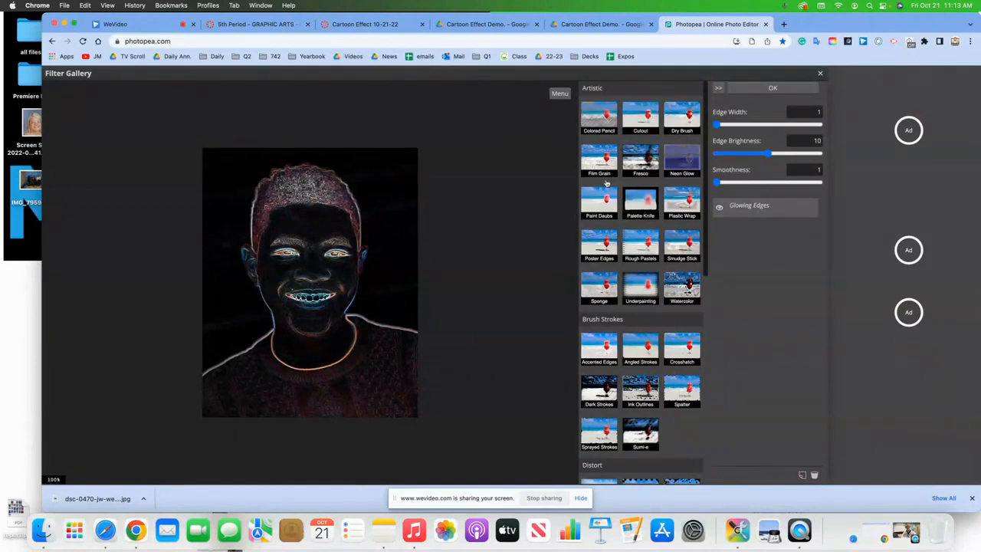
pyautogui.click(600, 245)
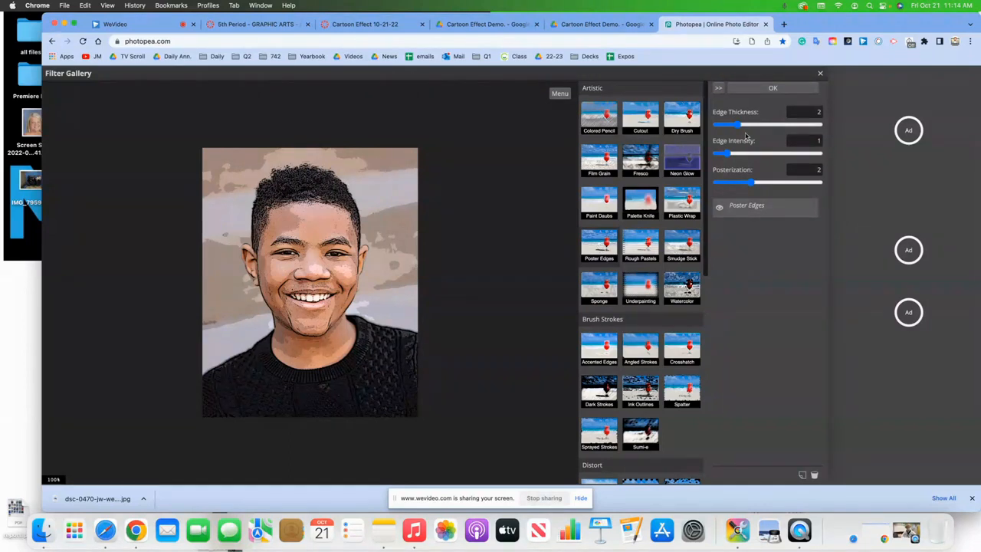
pyautogui.moveTo(737, 125); pyautogui.dragTo(749, 183)
pyautogui.click(808, 113)
pyautogui.click(772, 89)
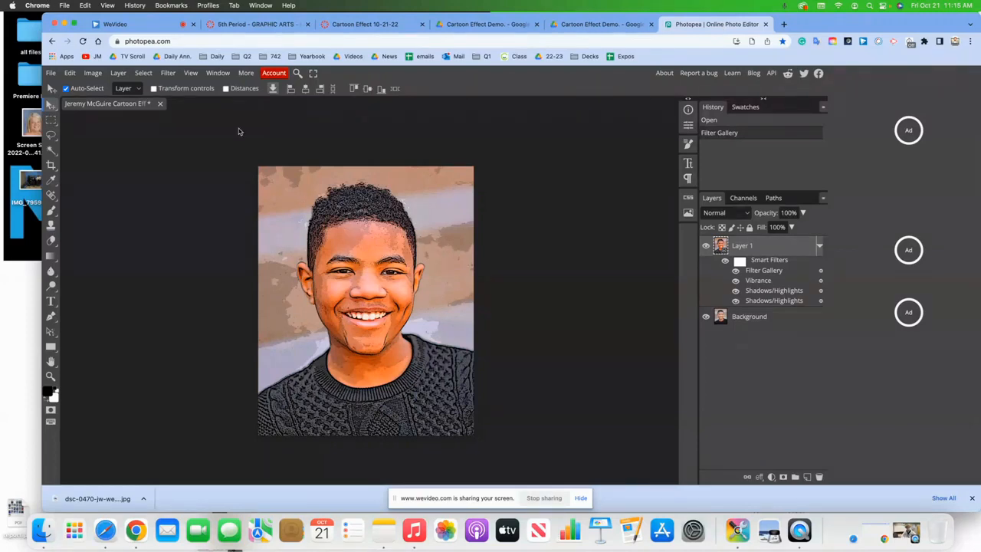
# - Open the Oil Paint filter and compare the portrait with lighting on and off and different shine
pyautogui.click(168, 74)
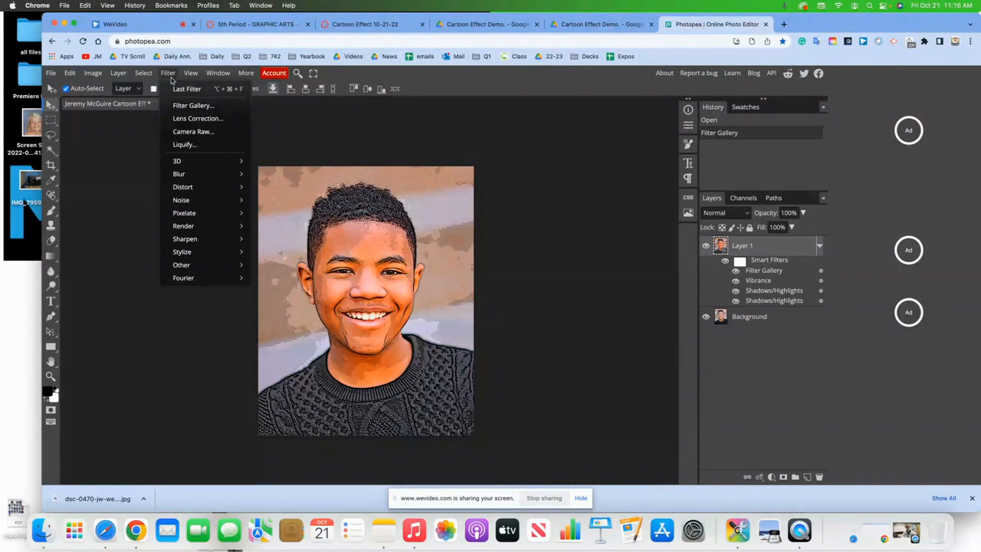
pyautogui.moveTo(221, 255)
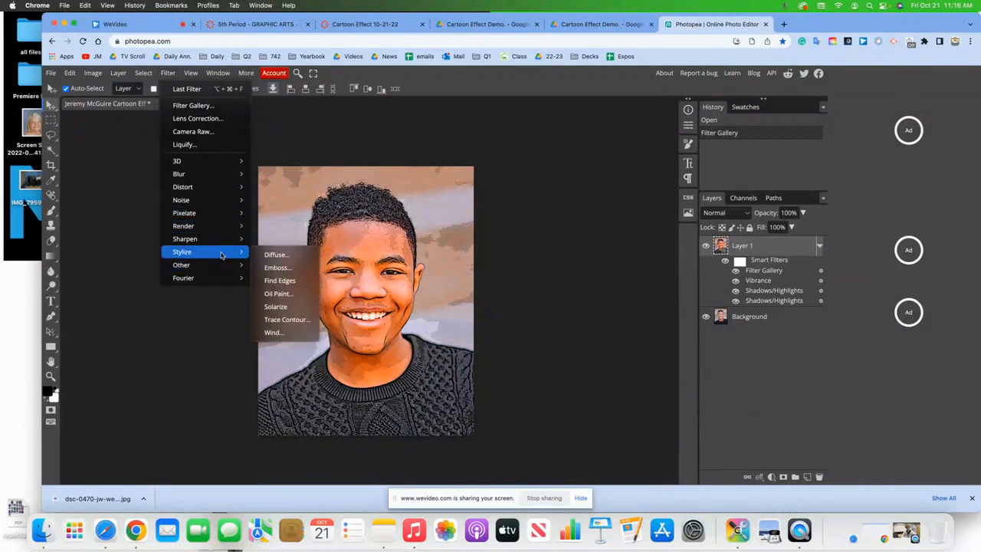
pyautogui.click(270, 295)
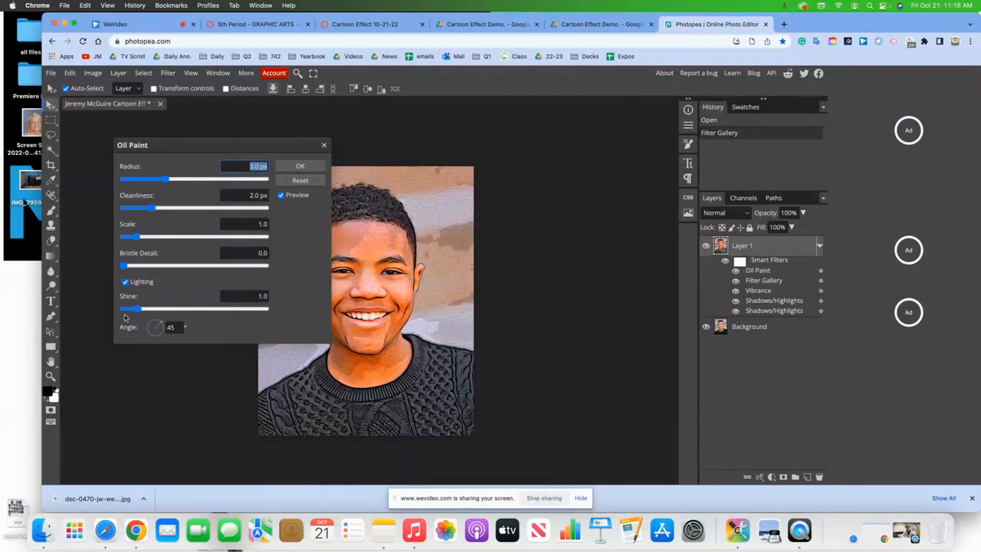
pyautogui.click(125, 282)
pyautogui.click(125, 283)
pyautogui.click(126, 283)
pyautogui.click(125, 283)
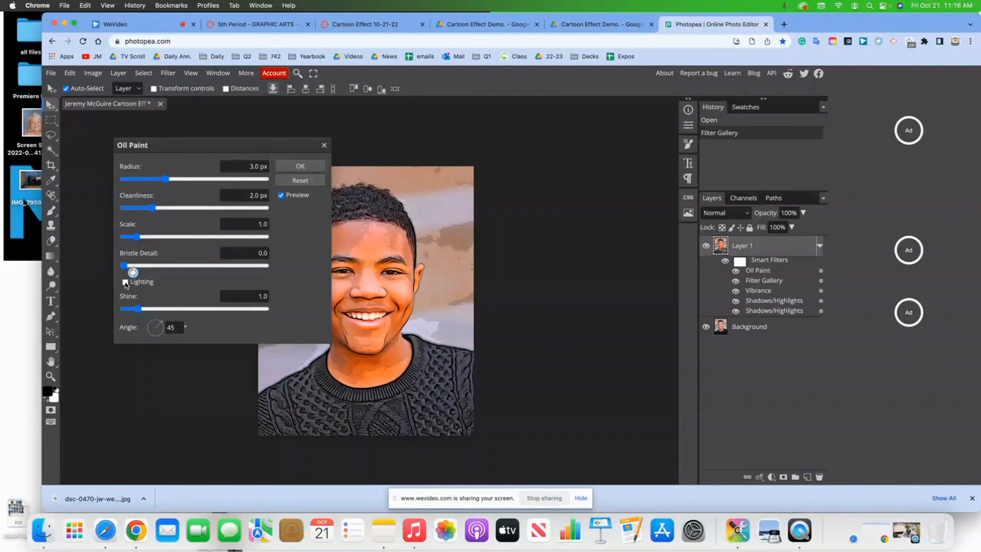
pyautogui.moveTo(196, 147)
pyautogui.mouseDown()
pyautogui.moveTo(394, 145)
pyautogui.moveTo(574, 127)
pyautogui.mouseUp()
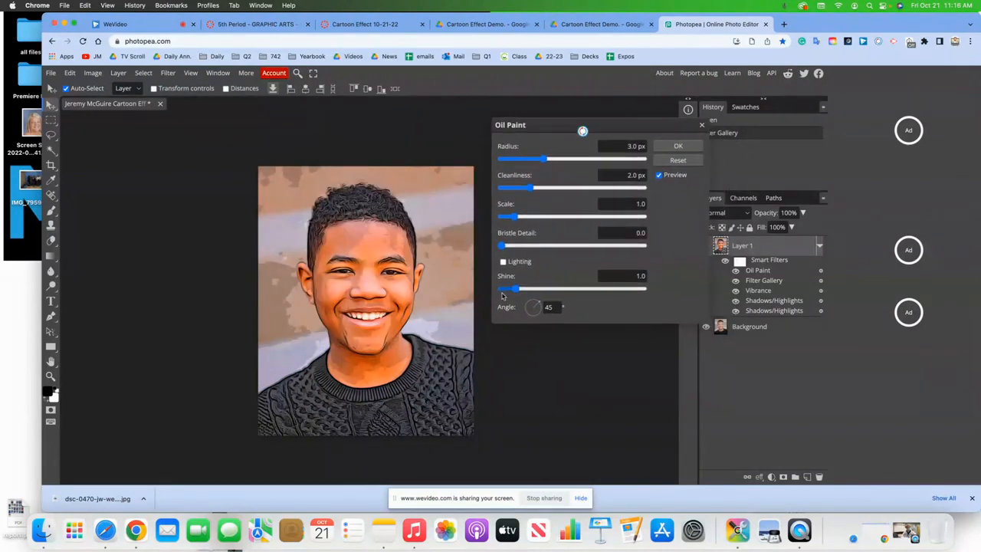
pyautogui.click(504, 262)
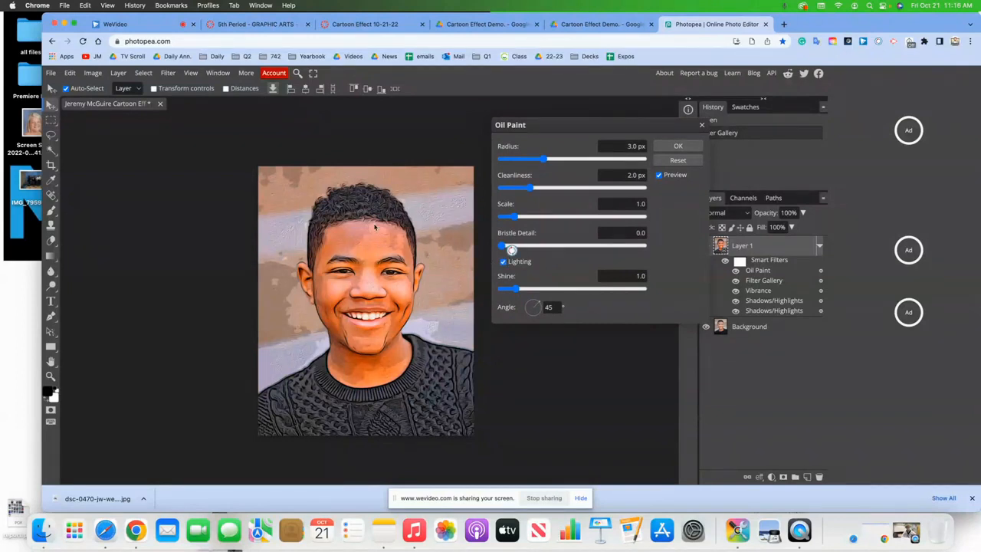
pyautogui.click(502, 262)
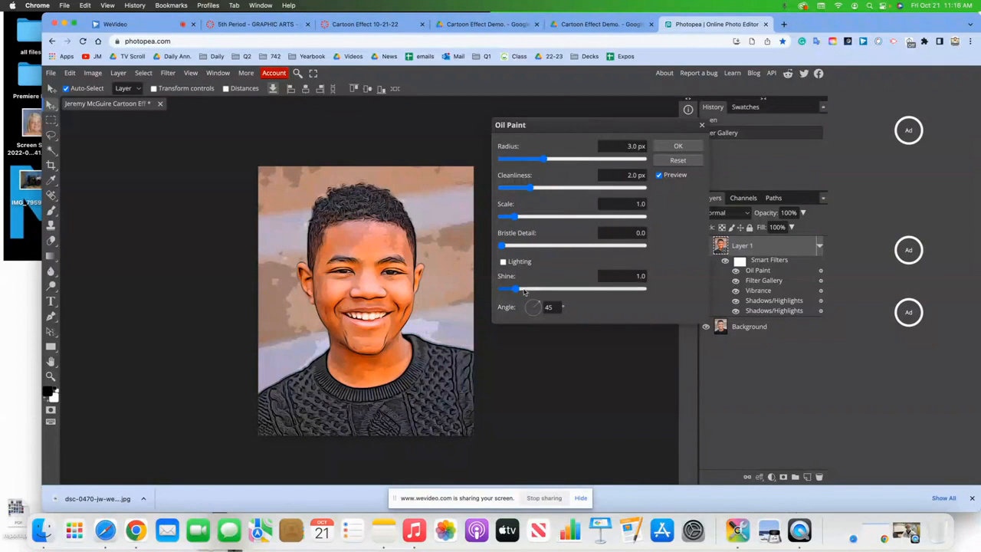
pyautogui.moveTo(529, 290); pyautogui.dragTo(509, 289)
pyautogui.moveTo(509, 289); pyautogui.dragTo(516, 289)
# - Reset Oil Paint, turn lighting off, set radius and cleanliness to 5.0 px, angle 45, and apply
pyautogui.click(676, 163)
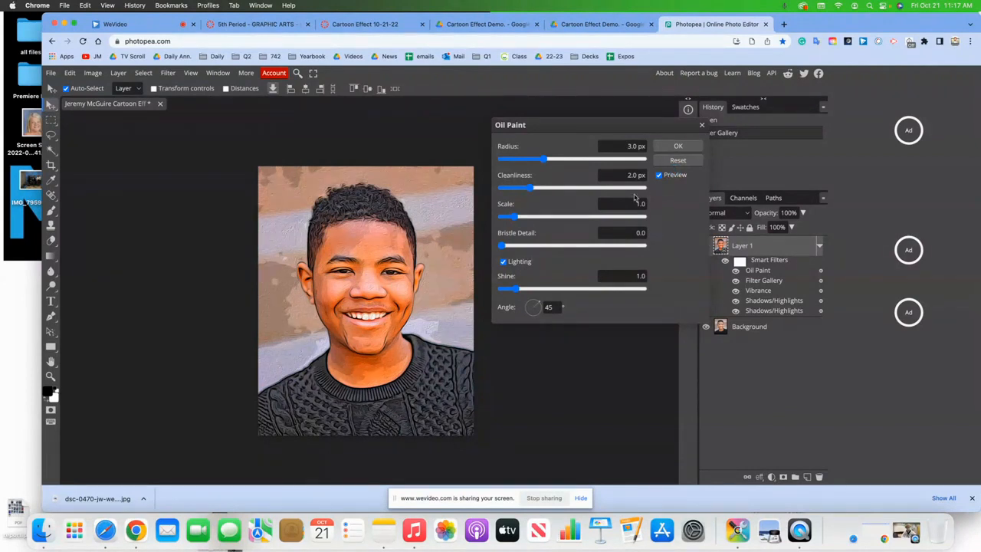
pyautogui.click(504, 262)
pyautogui.click(632, 145)
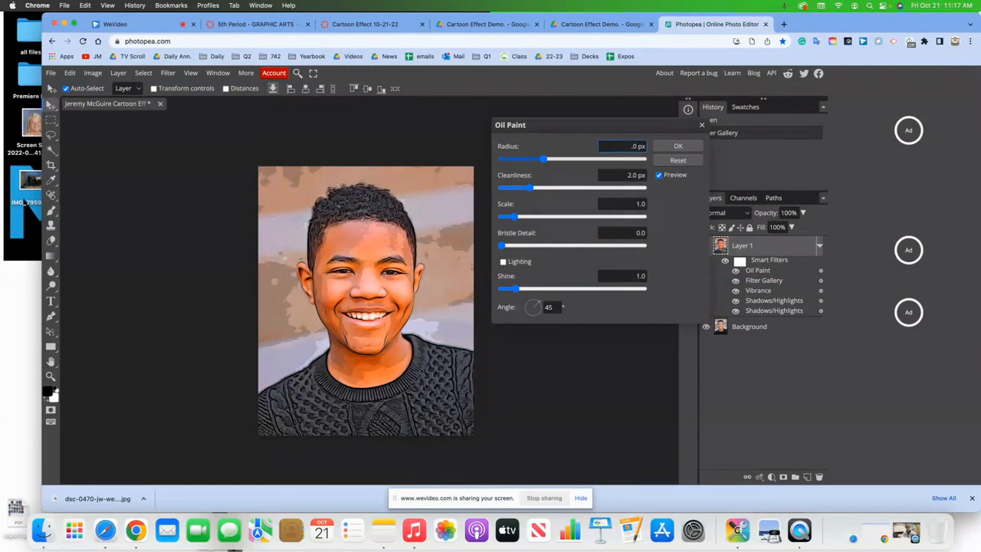
pyautogui.click(636, 181)
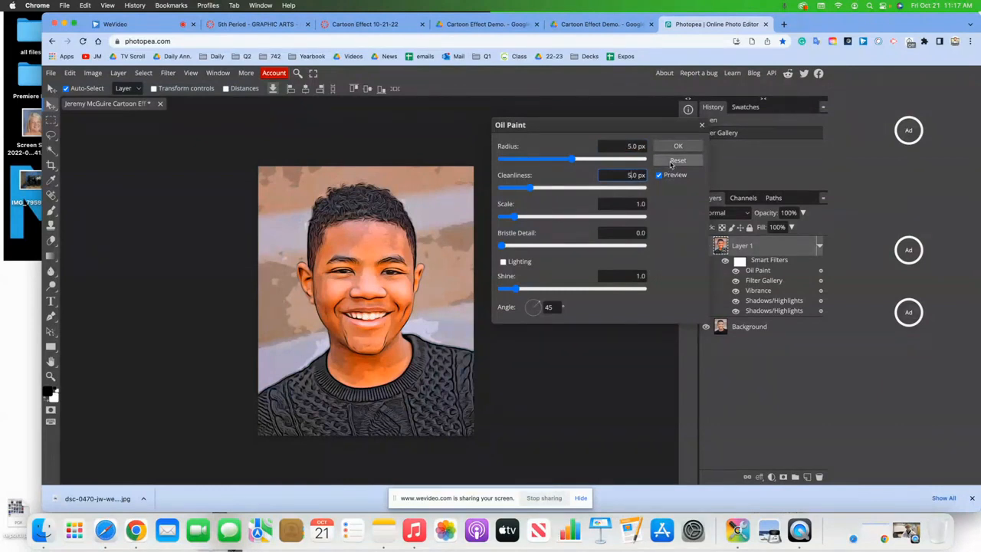
pyautogui.click(624, 177)
pyautogui.click(554, 307)
pyautogui.press('BackSpace')
pyautogui.press('BackSpace')
pyautogui.write('60')
pyautogui.press('BackSpace')
pyautogui.press('BackSpace')
pyautogui.write('45')
pyautogui.click(674, 146)
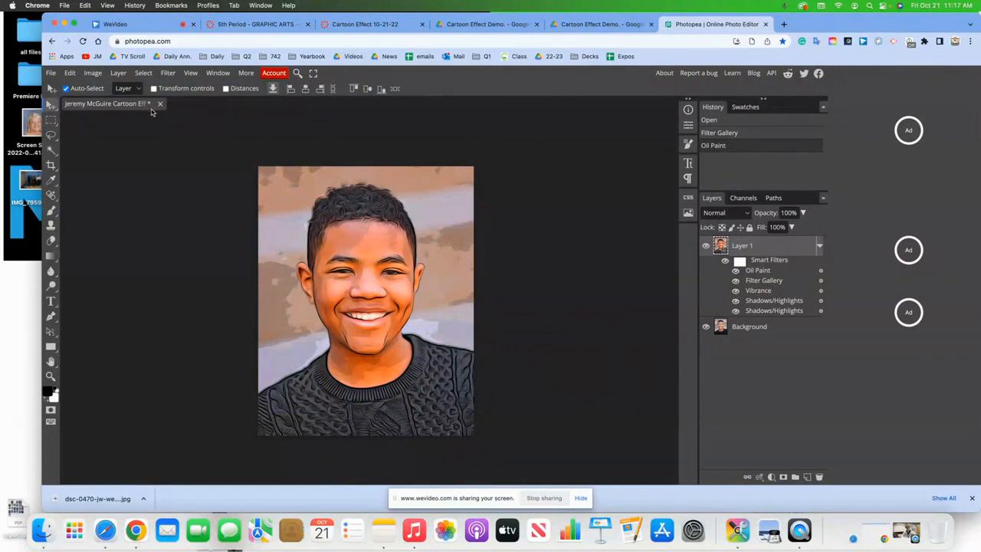
# - Save as PSD to the Desktop, replacing the existing Cartoon Effect file
pyautogui.click(51, 73)
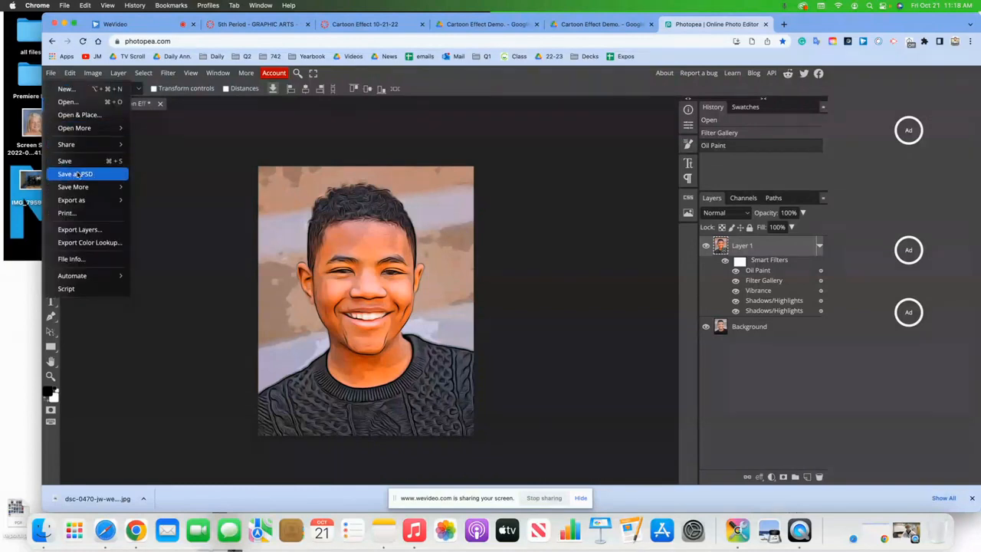
pyautogui.click(77, 174)
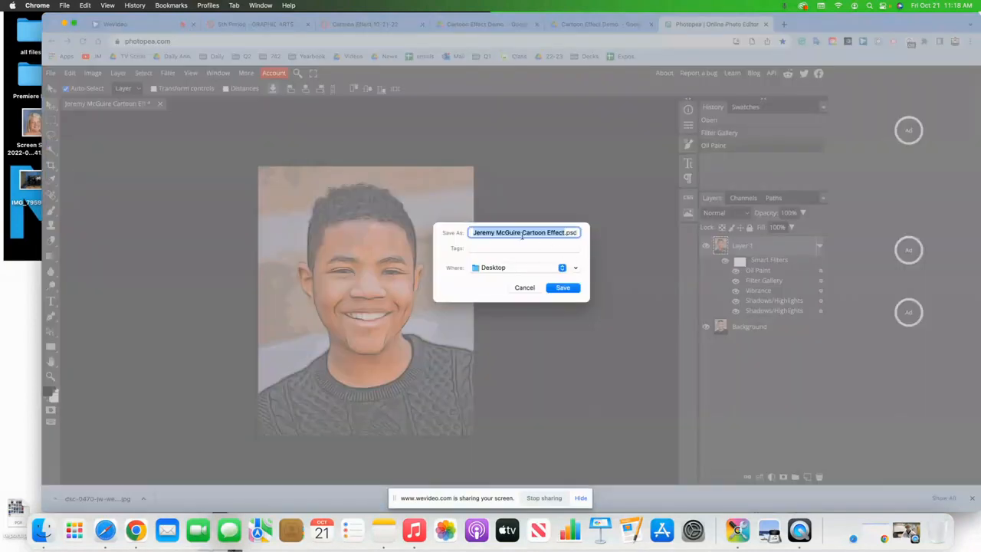
pyautogui.click(565, 288)
pyautogui.click(552, 311)
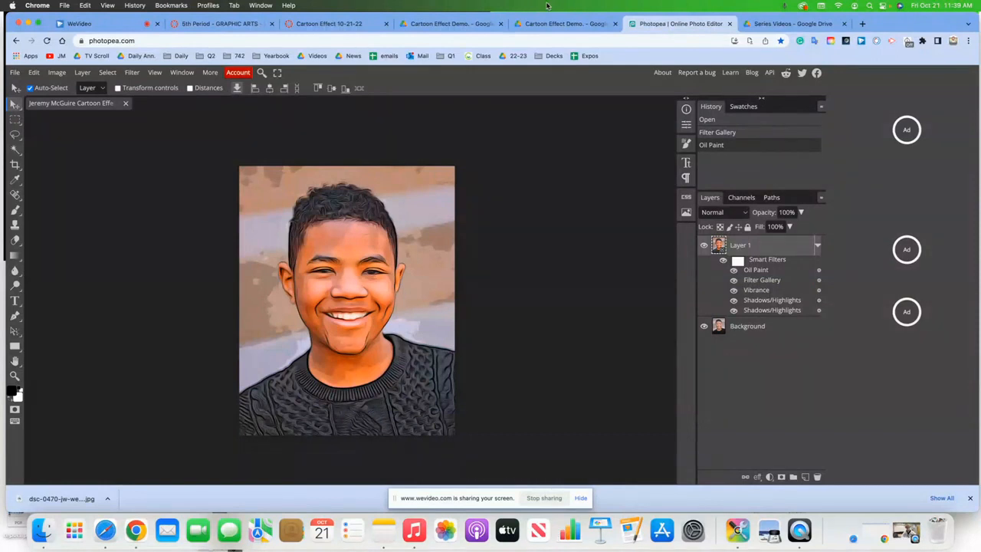
# - Choose the Cutout effect in the Filter Gallery and set its number of levels to 8
pyautogui.click(131, 73)
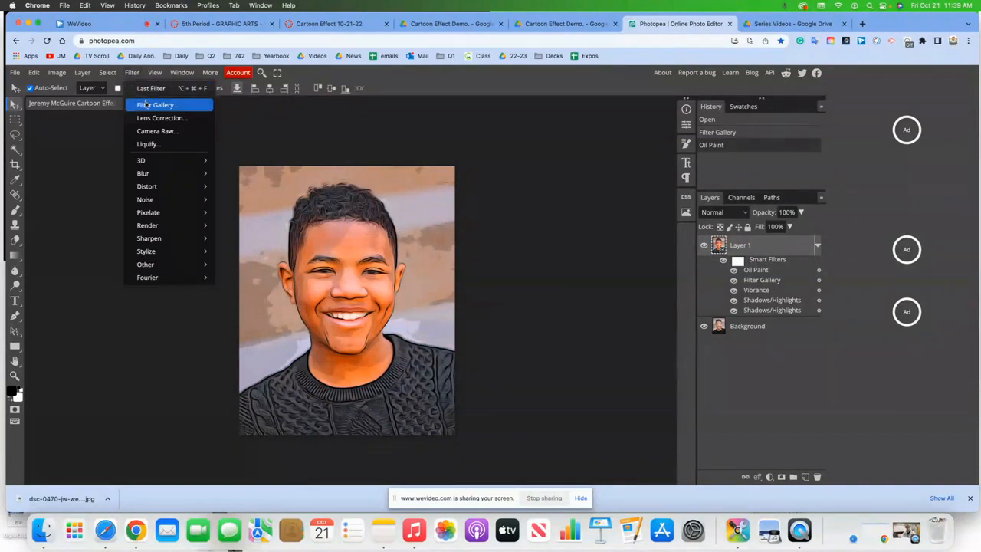
pyautogui.click(145, 103)
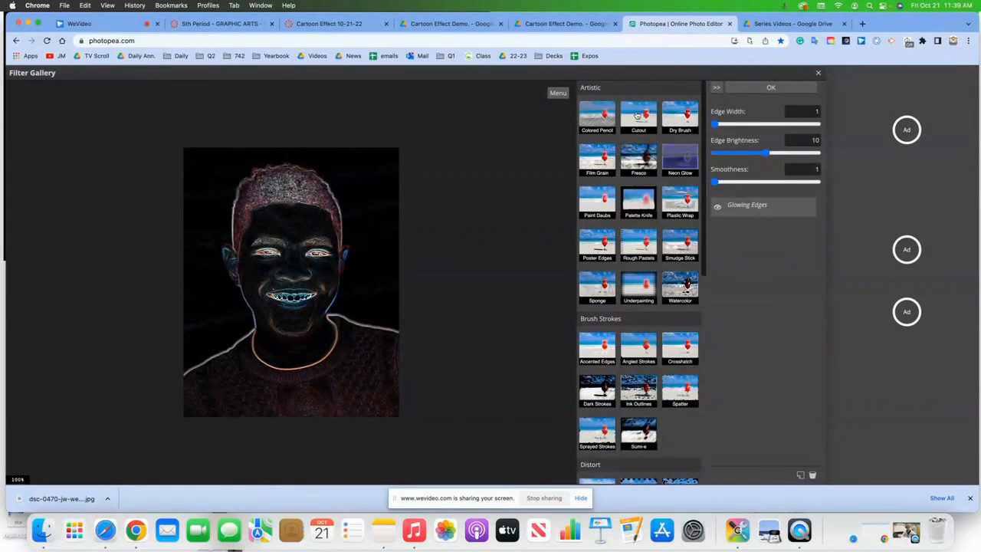
pyautogui.click(636, 115)
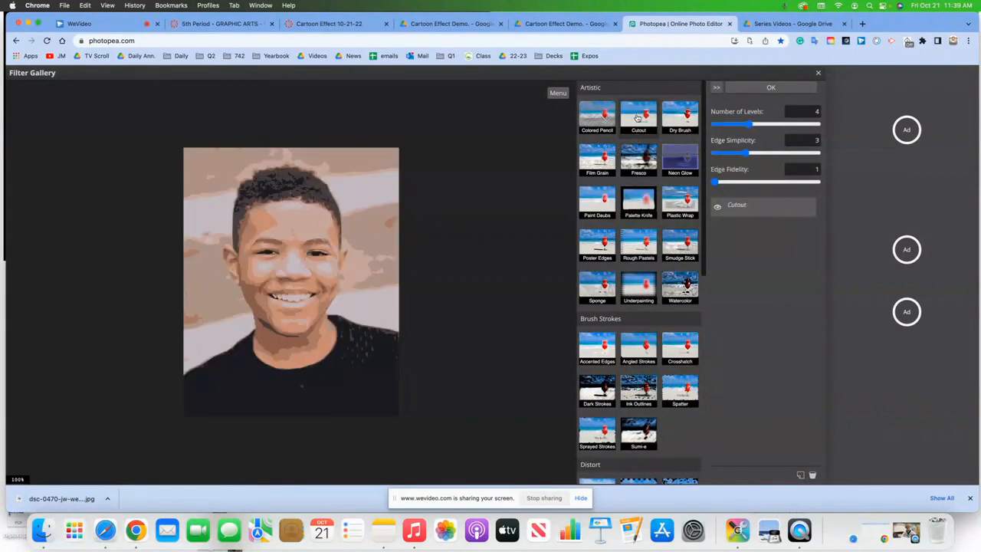
pyautogui.click(768, 124)
pyautogui.moveTo(768, 124); pyautogui.dragTo(780, 125)
pyautogui.click(767, 124)
pyautogui.click(781, 125)
pyautogui.click(813, 112)
pyautogui.press('BackSpace')
pyautogui.write('8')
pyautogui.press('Tab')
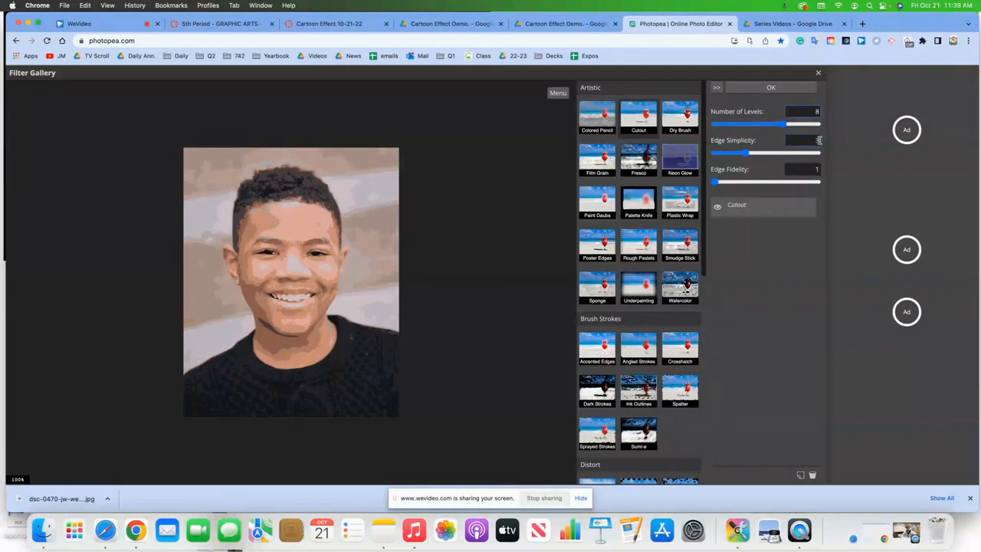
# - Set Cutout edge simplicity to 7 and edge fidelity to 3, then apply the filter
pyautogui.moveTo(751, 157); pyautogui.dragTo(777, 157)
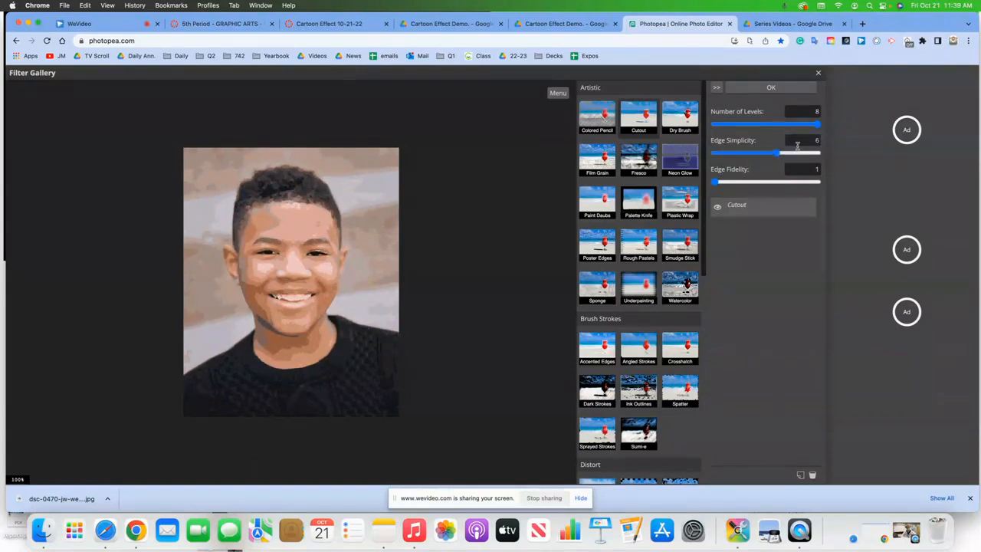
pyautogui.press('BackSpace')
pyautogui.click(819, 168)
pyautogui.press('BackSpace')
pyautogui.write('2')
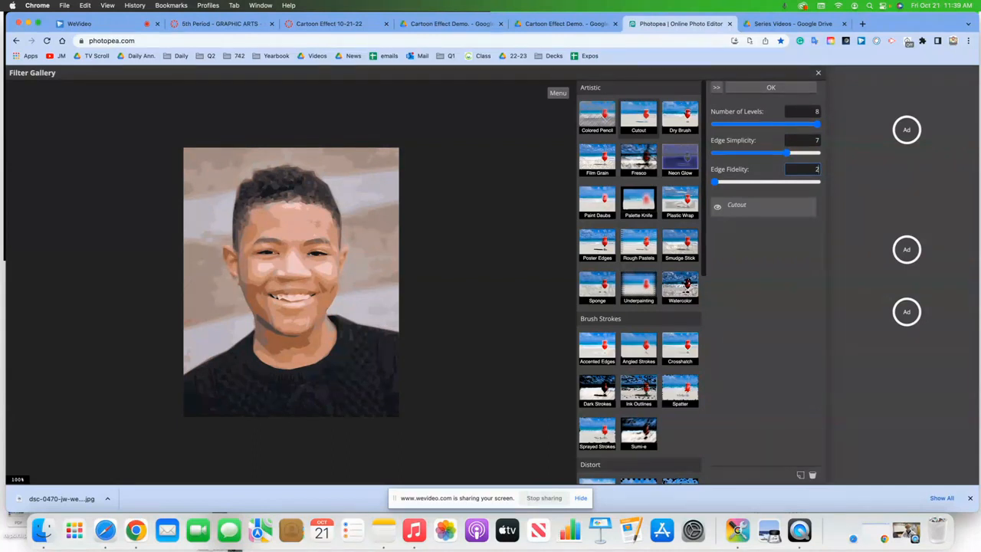
pyautogui.press('BackSpace')
pyautogui.write('3')
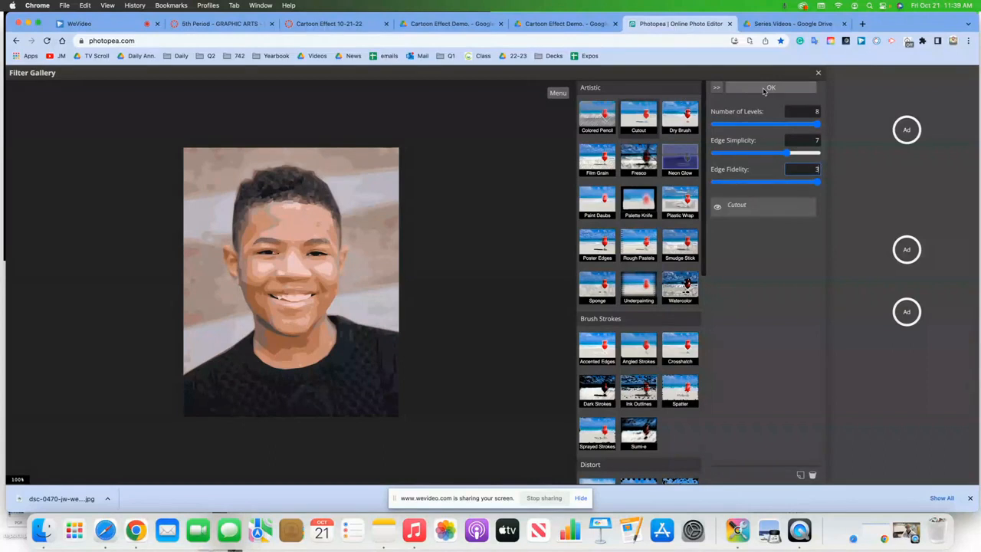
pyautogui.click(769, 88)
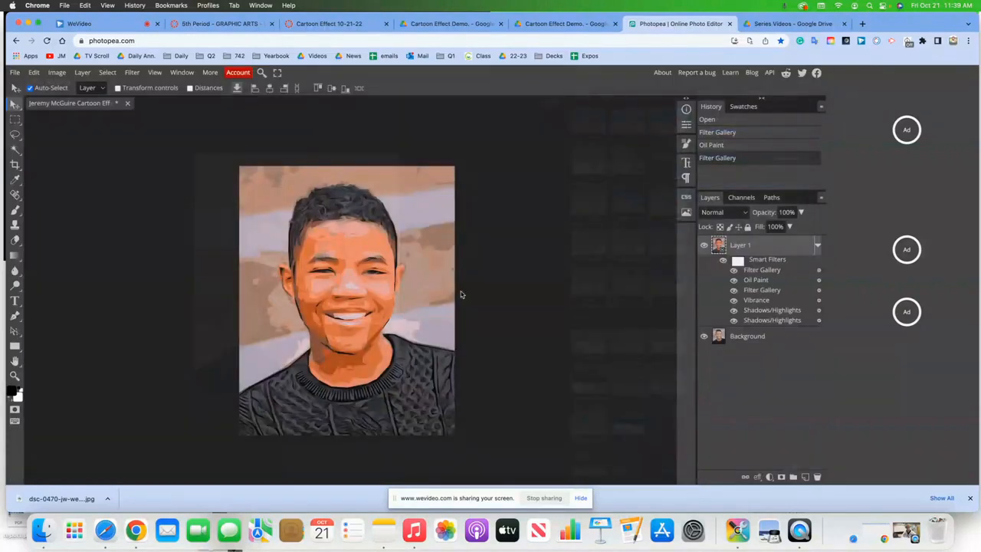
# - Save the portrait as PSD, replacing the existing Cartoon Effect file on the Desktop
pyautogui.click(13, 73)
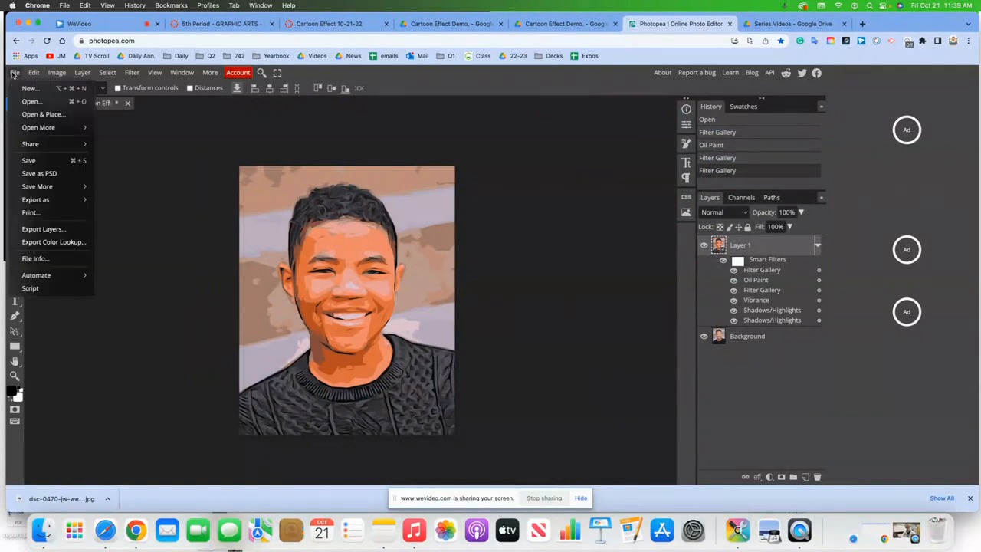
pyautogui.click(49, 178)
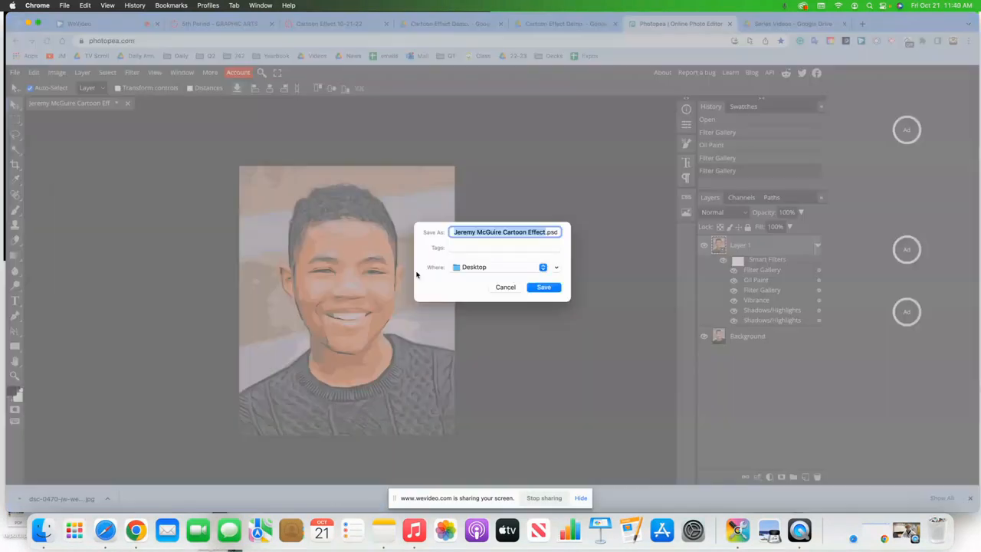
pyautogui.click(552, 288)
pyautogui.click(527, 310)
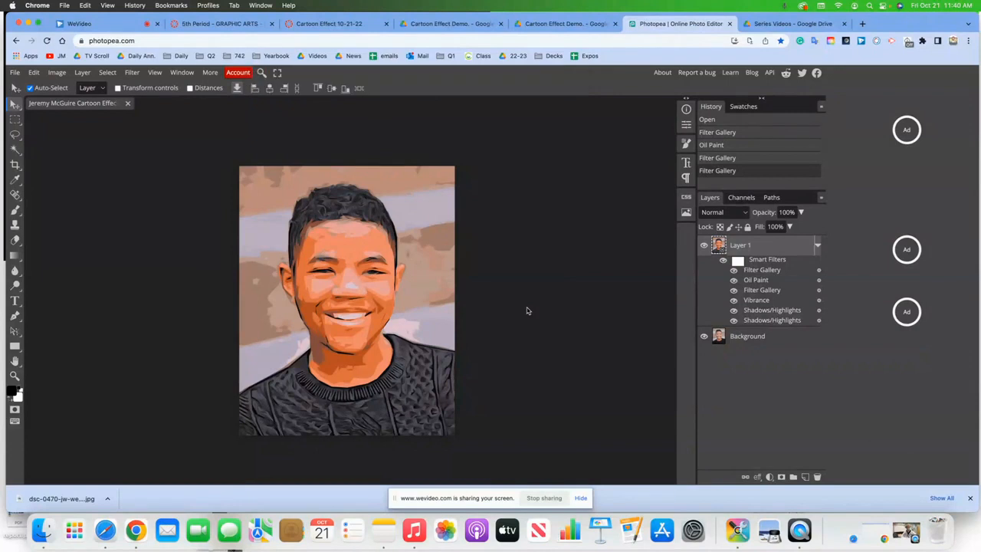
# - Reload Photopea in a new tab and open the Cartoon Effect PSD from the Desktop
pyautogui.click(730, 23)
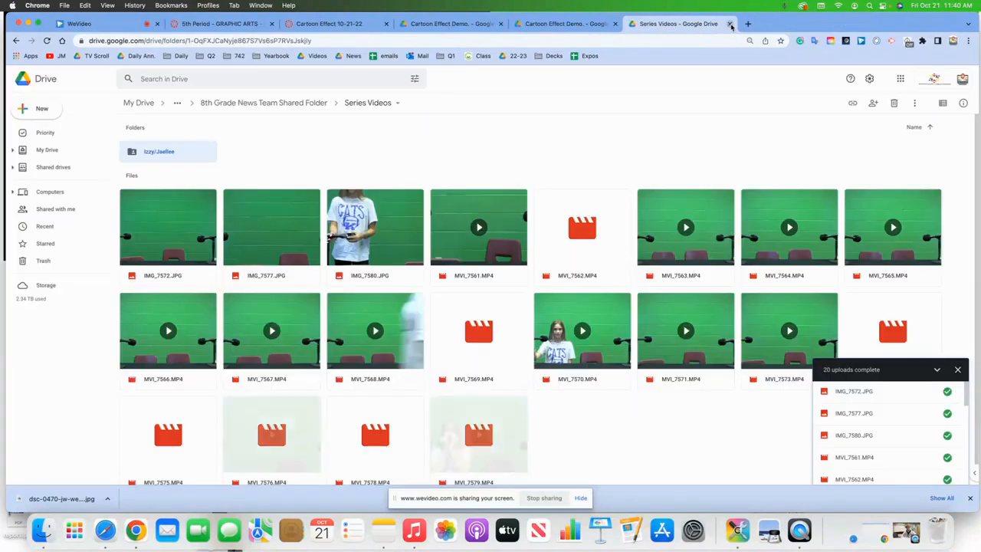
pyautogui.click(748, 24)
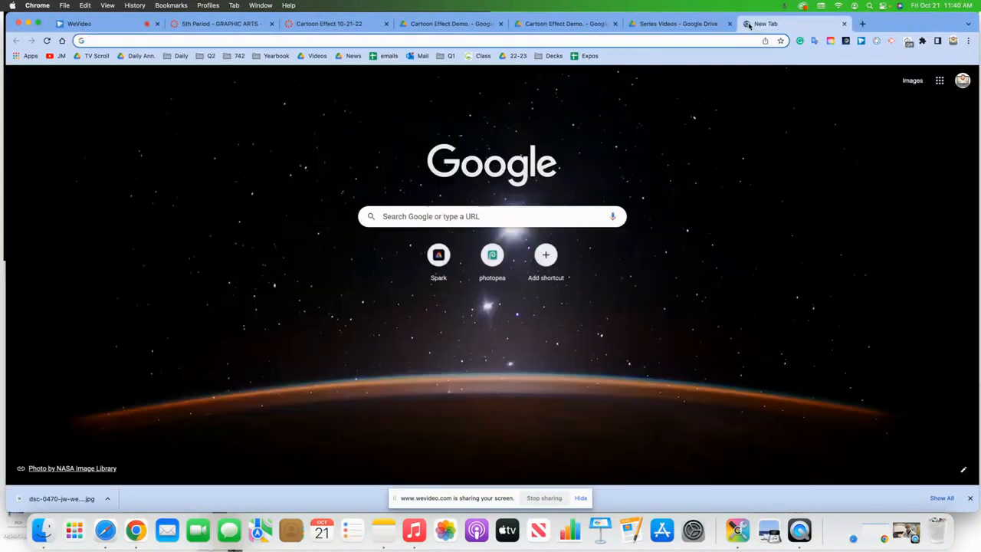
pyautogui.write('ph')
pyautogui.press('Return')
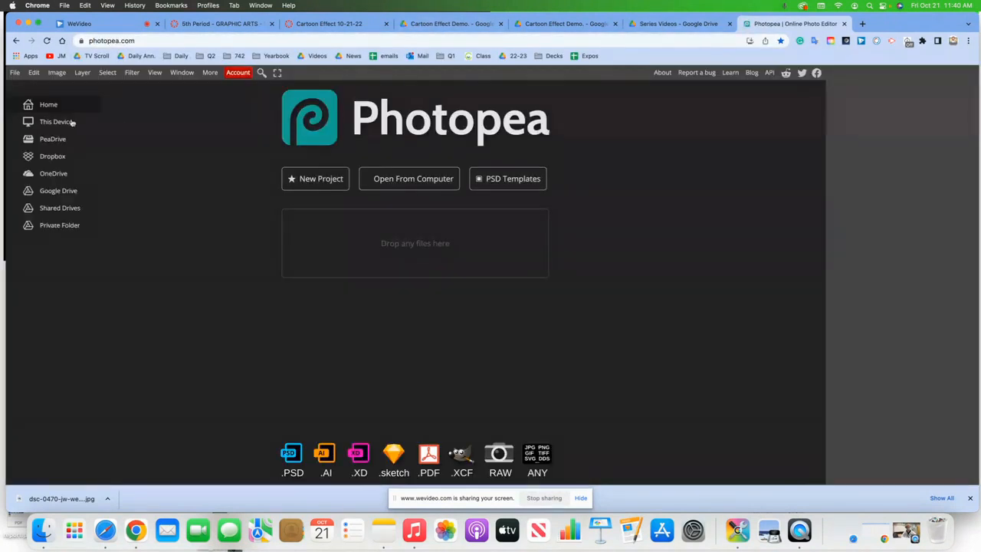
pyautogui.click(14, 72)
pyautogui.click(30, 102)
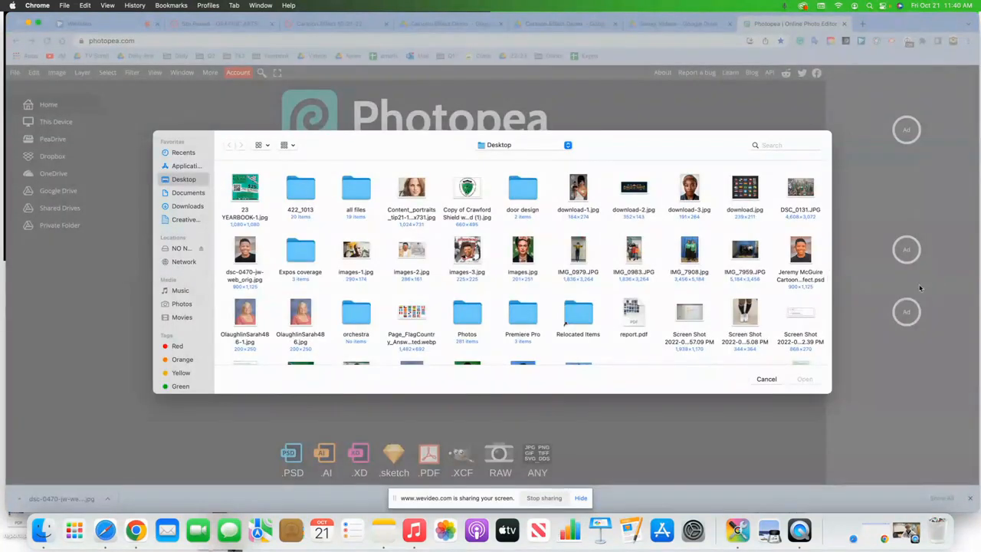
pyautogui.doubleClick(806, 281)
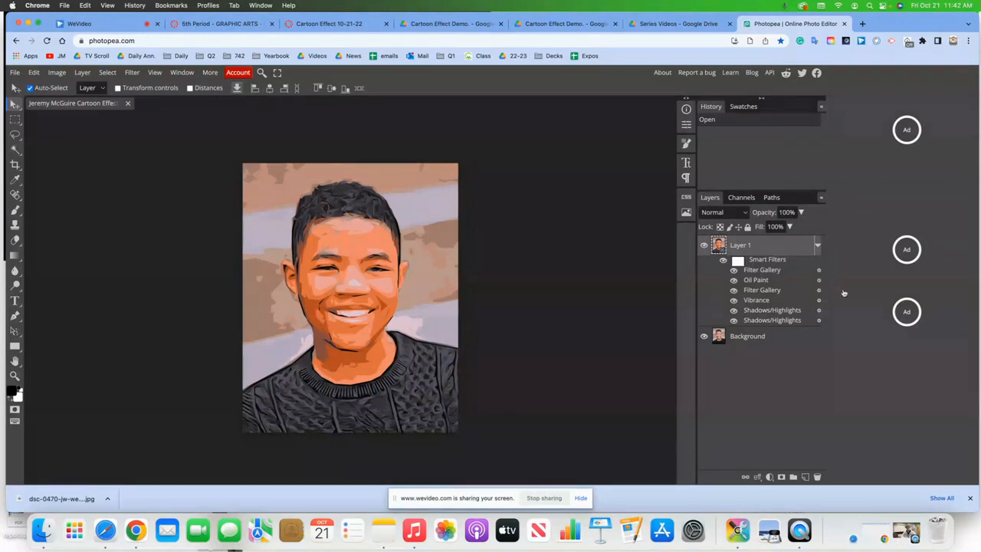
# - Lower the Filter Gallery smart filter's blending opacity to 60%, then undo the change
pyautogui.click(819, 273)
pyautogui.click(819, 273)
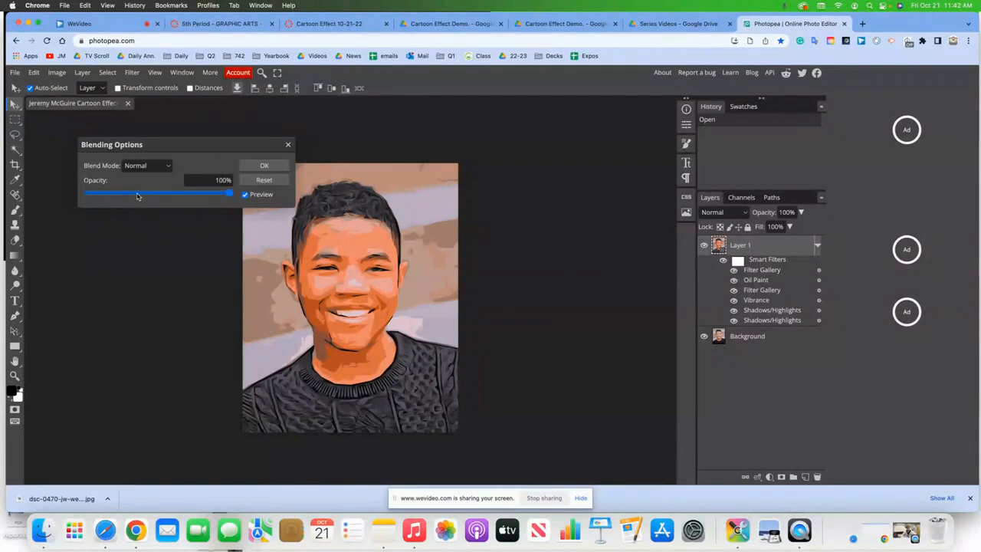
pyautogui.click(229, 180)
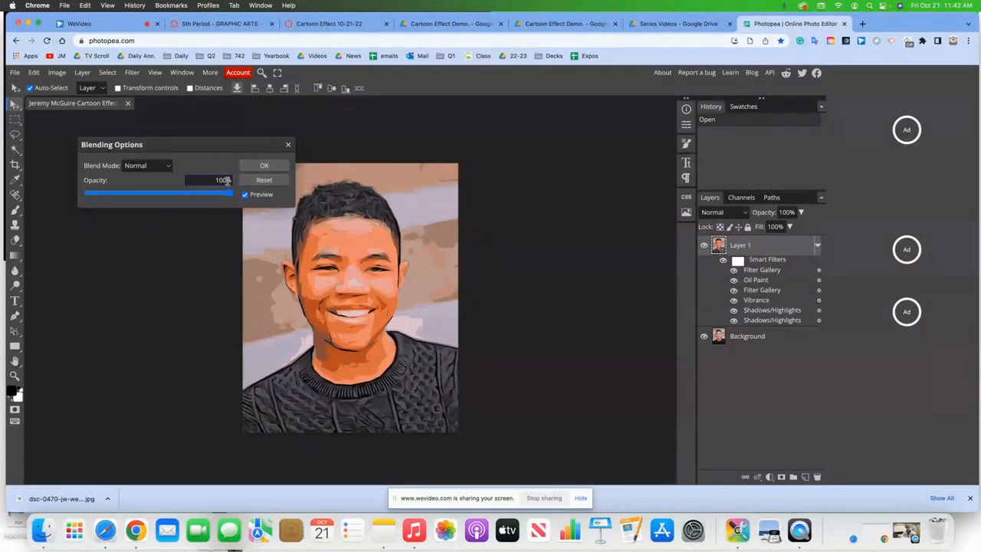
pyautogui.moveTo(230, 181); pyautogui.dragTo(211, 182)
pyautogui.press('BackSpace')
pyautogui.write('60')
pyautogui.click(264, 165)
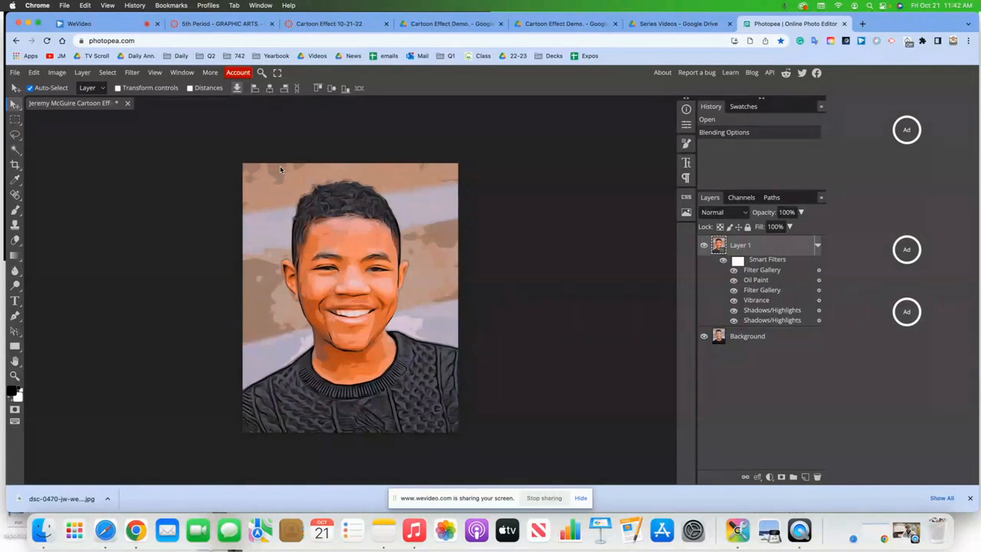
pyautogui.press('super+z')
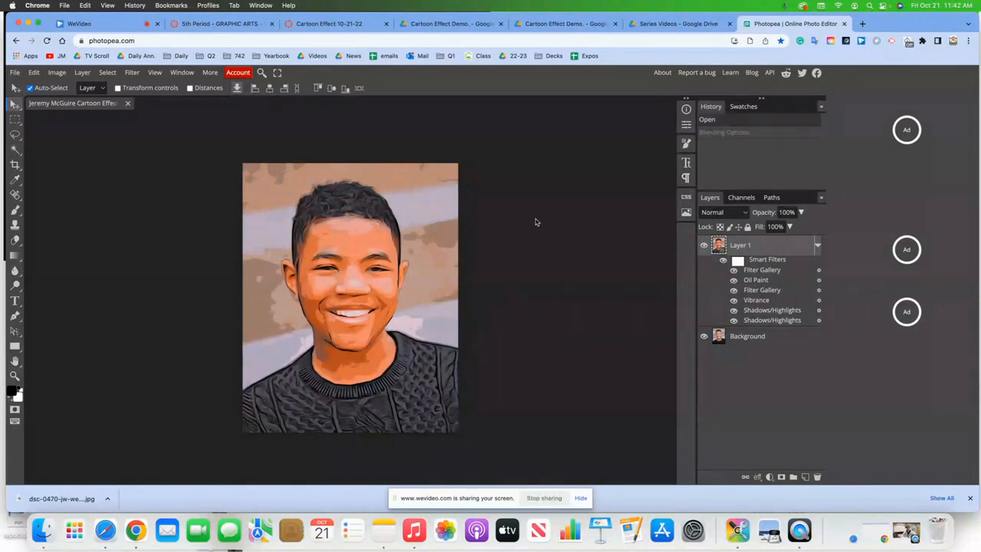
# - Reopen the filter's blending options and reapply an opacity of about 60%
pyautogui.click(820, 274)
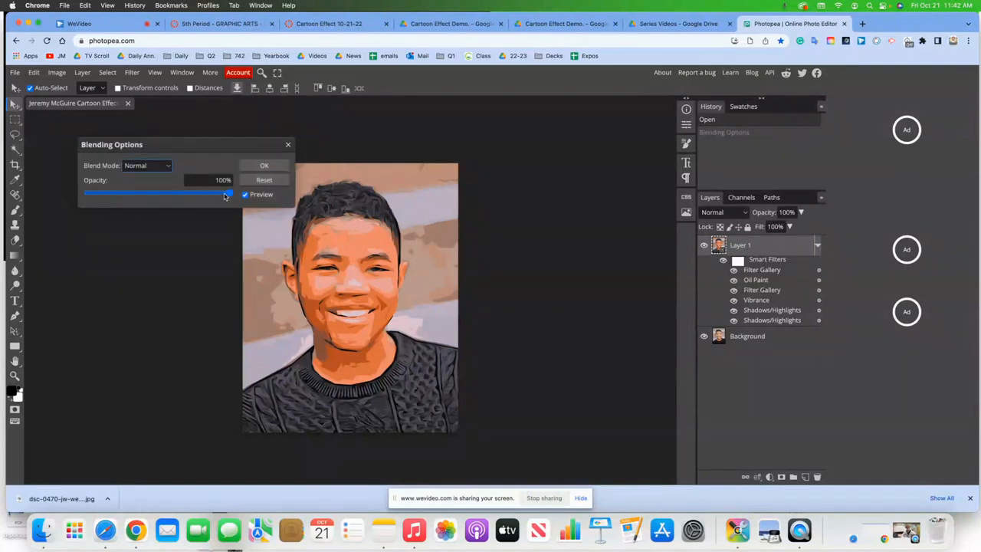
pyautogui.click(148, 198)
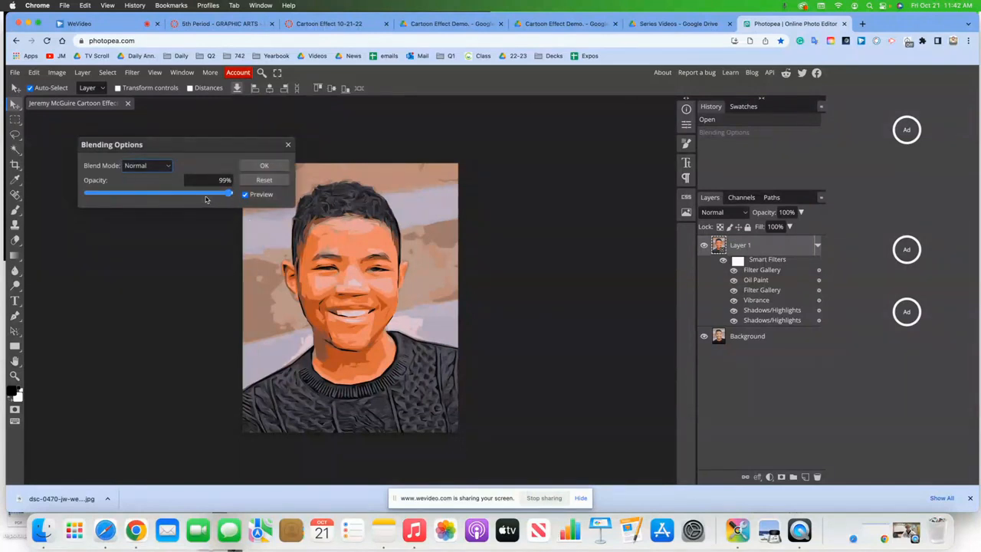
pyautogui.click(152, 194)
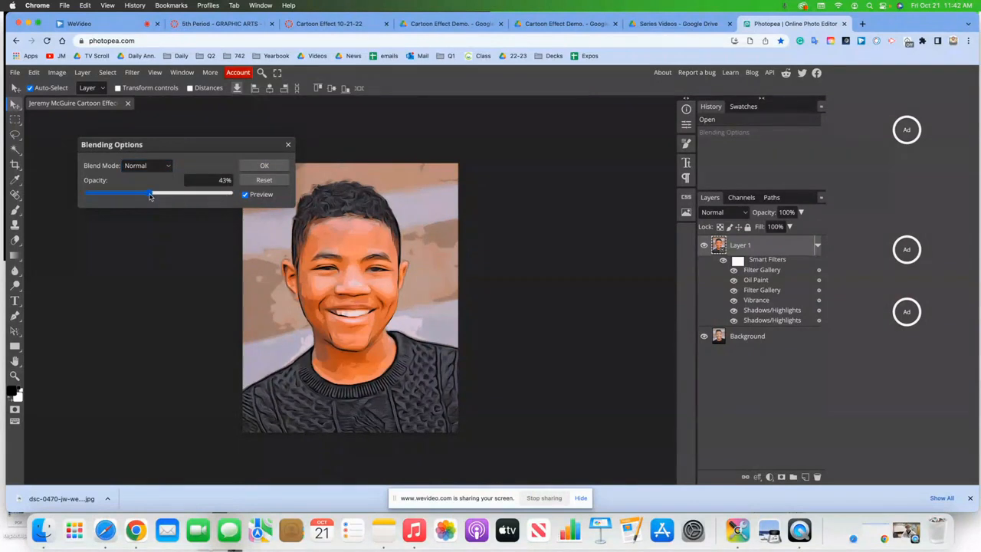
pyautogui.click(223, 183)
pyautogui.write('66')
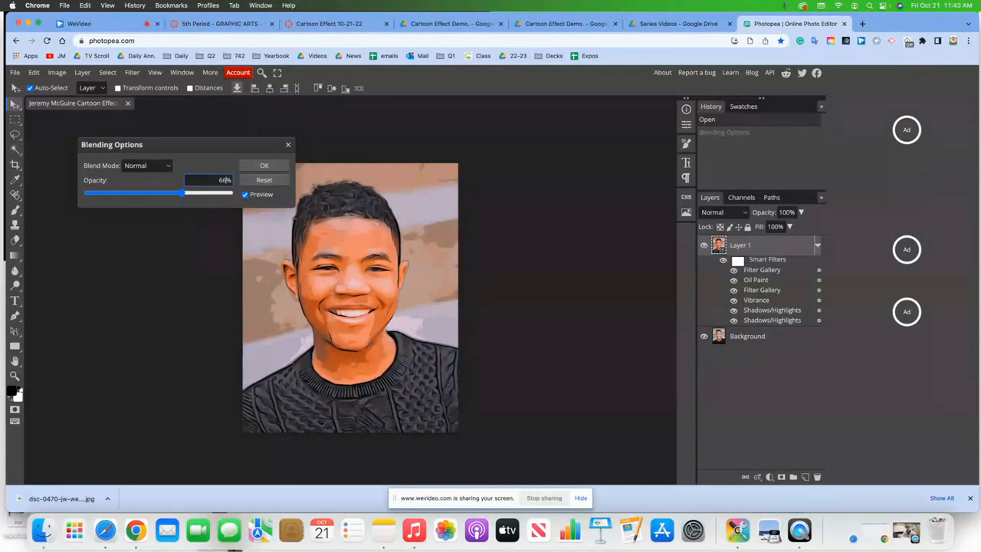
pyautogui.write('0')
pyautogui.click(265, 166)
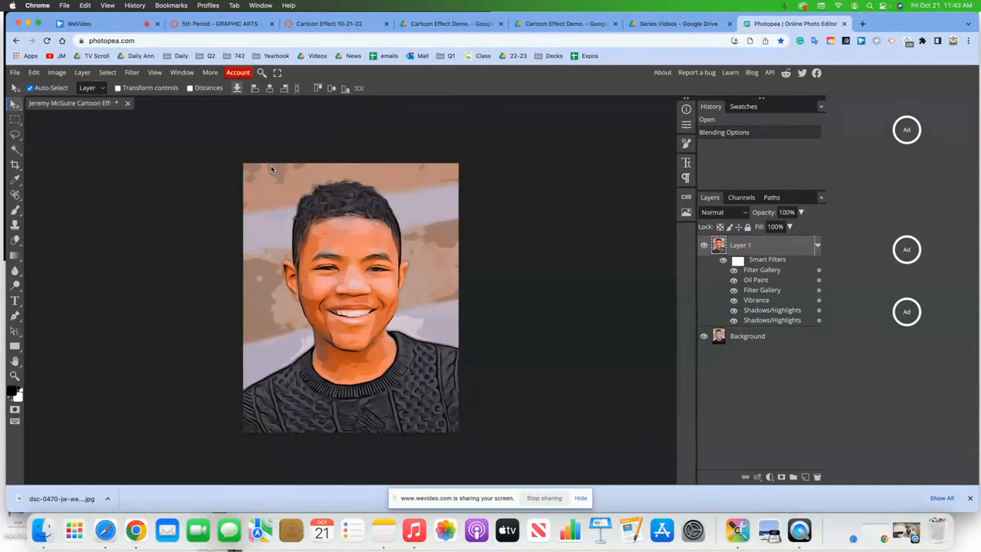
# - Add an empty Layer 2, then toggle Layer 1's visibility to compare with the original photo
pyautogui.click(805, 477)
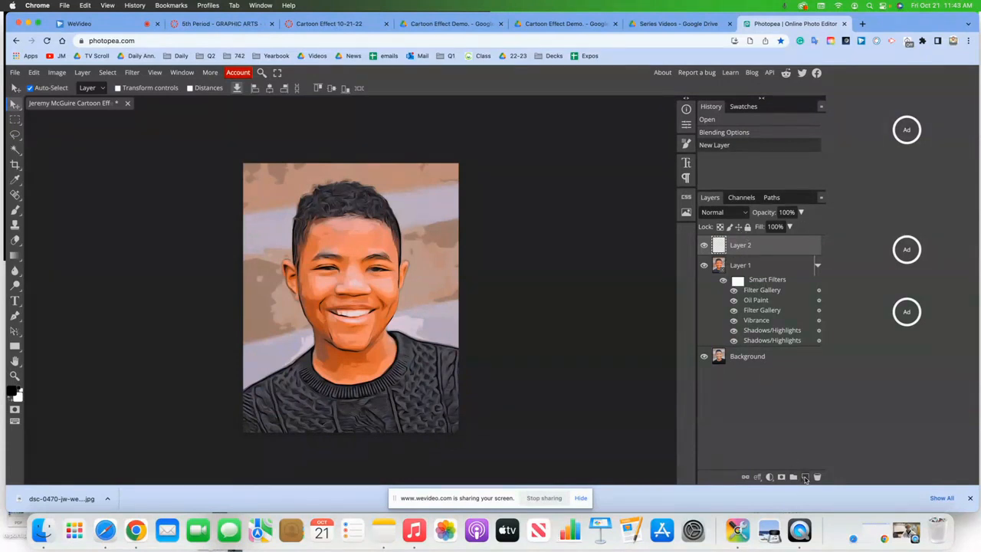
pyautogui.press('super+z')
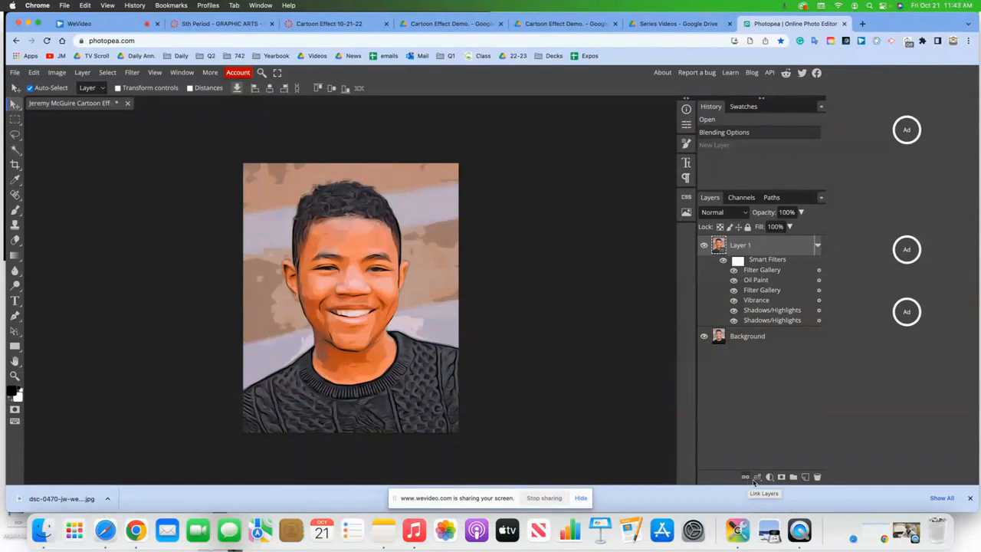
pyautogui.click(805, 478)
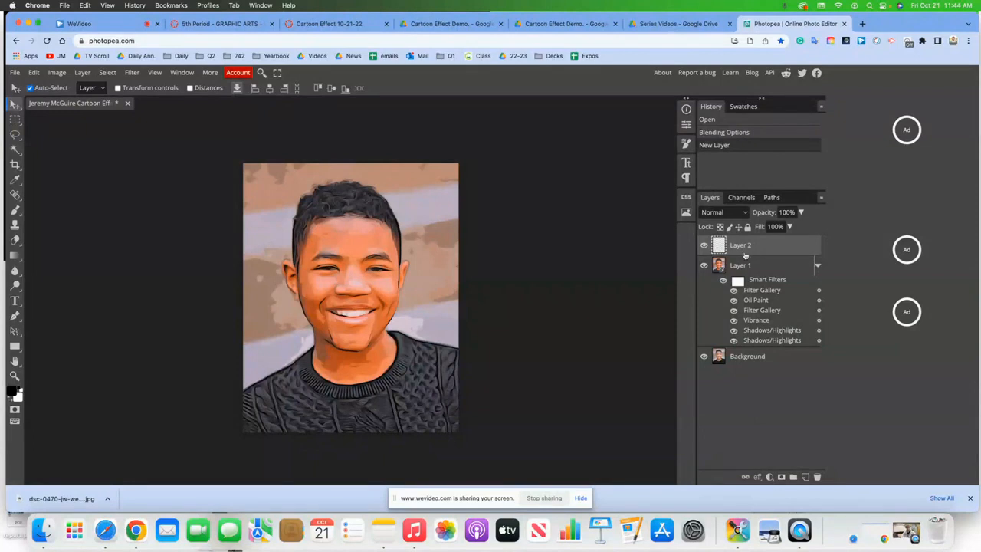
pyautogui.click(703, 266)
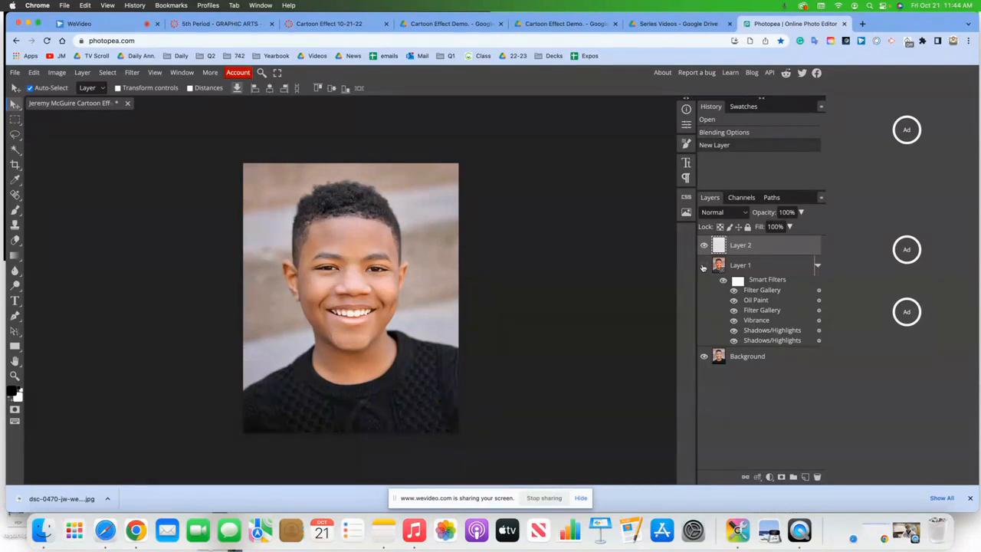
pyautogui.click(703, 265)
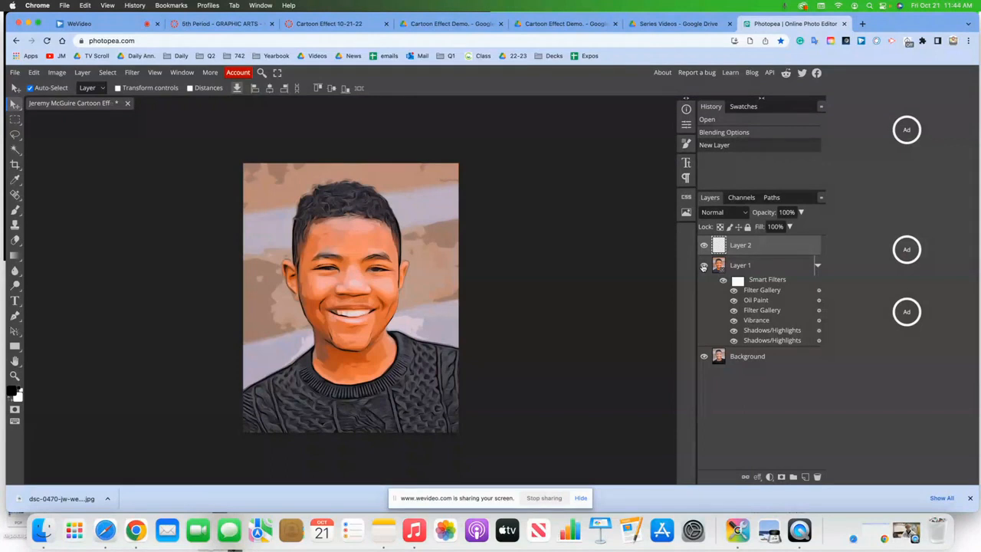
# - Save the portrait as PSD over the existing file, then open Layer 2's blend mode list
pyautogui.click(15, 72)
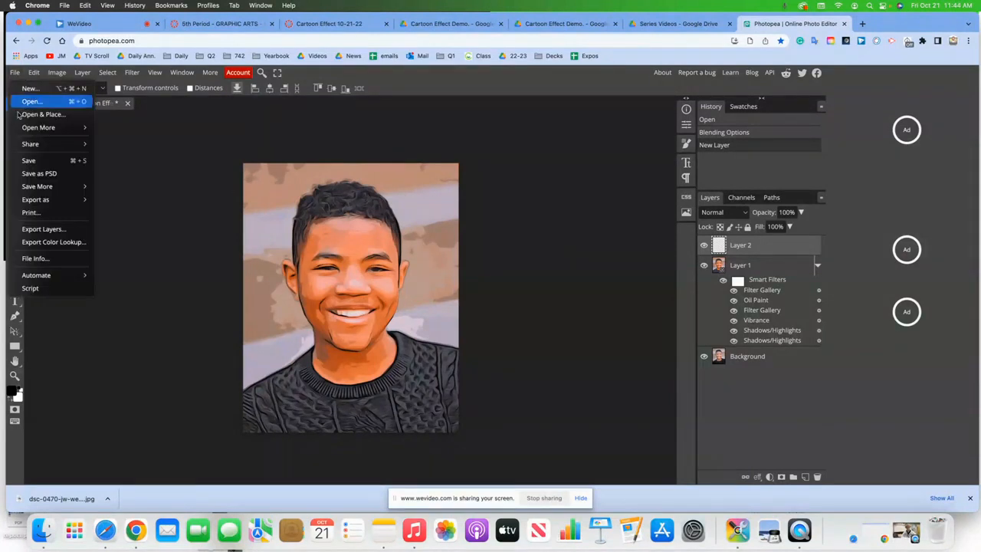
pyautogui.click(48, 174)
pyautogui.click(545, 287)
pyautogui.click(527, 311)
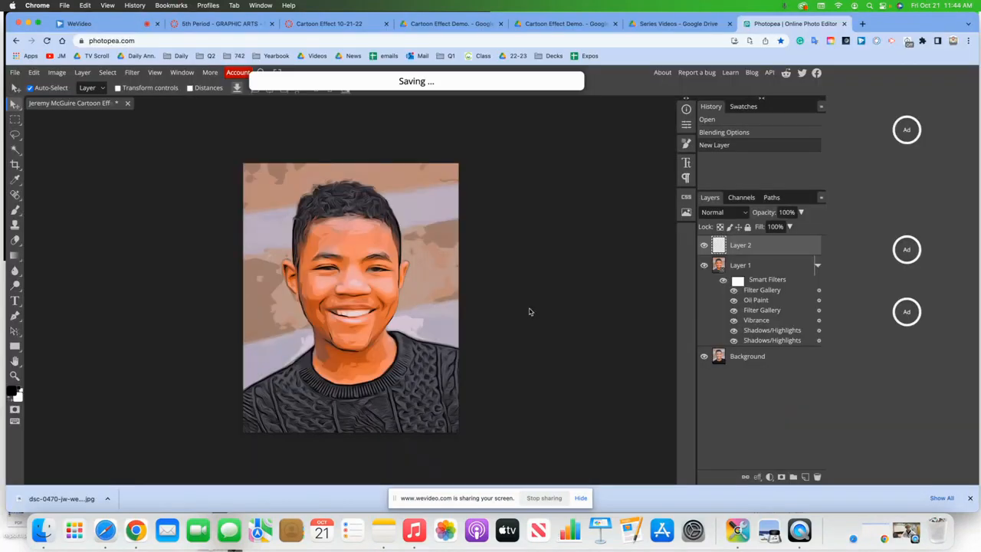
pyautogui.click(78, 23)
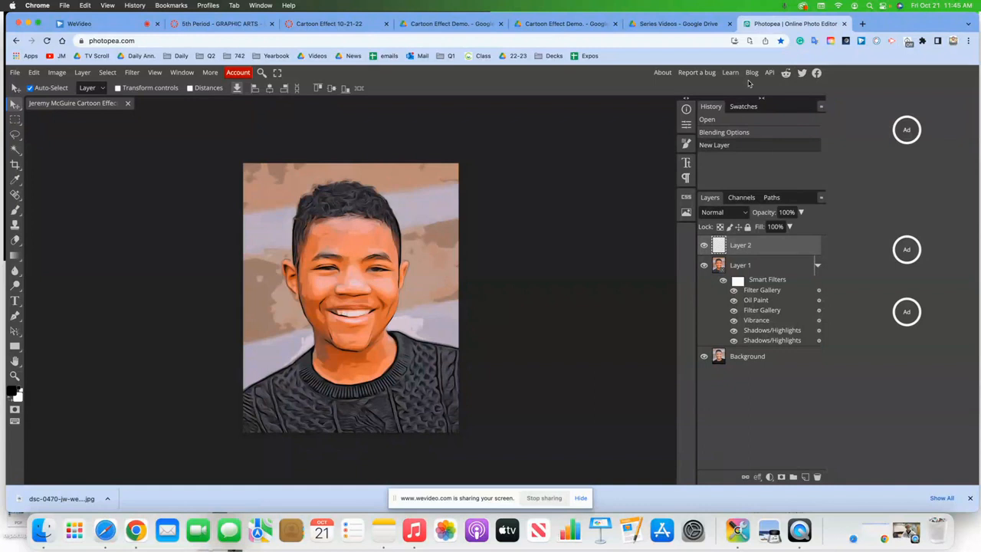
pyautogui.click(743, 213)
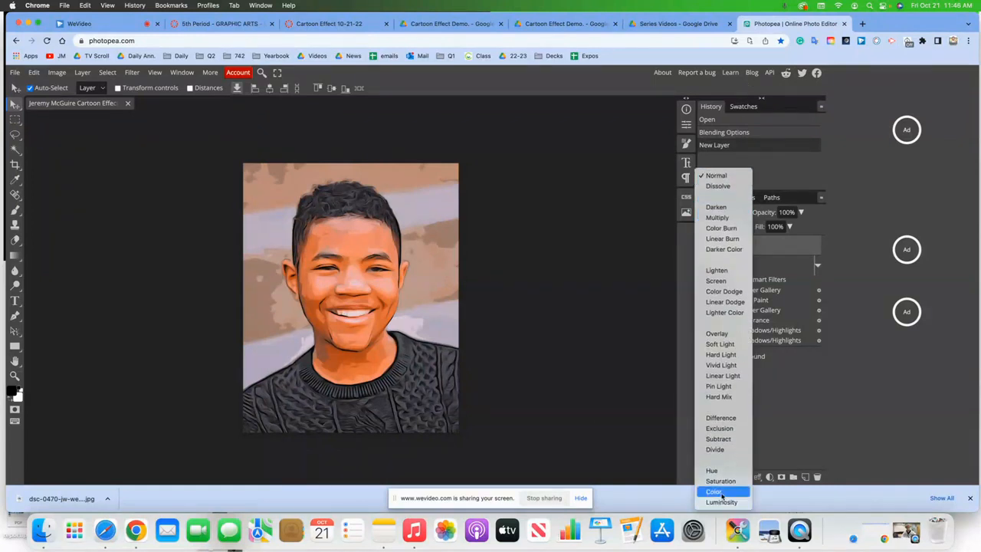
# - Set Layer 2's blend mode to Color and pick the Brush tool
pyautogui.click(721, 492)
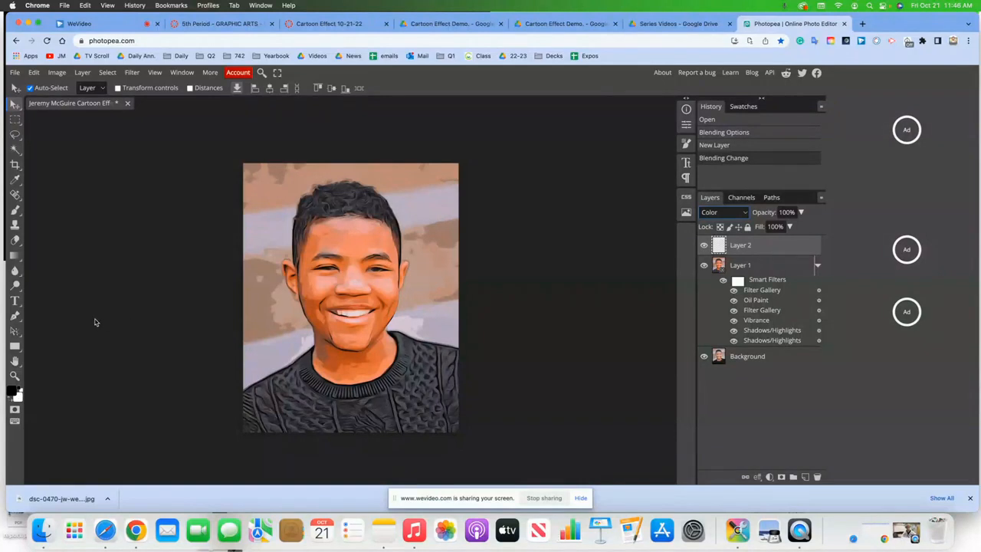
pyautogui.click(17, 212)
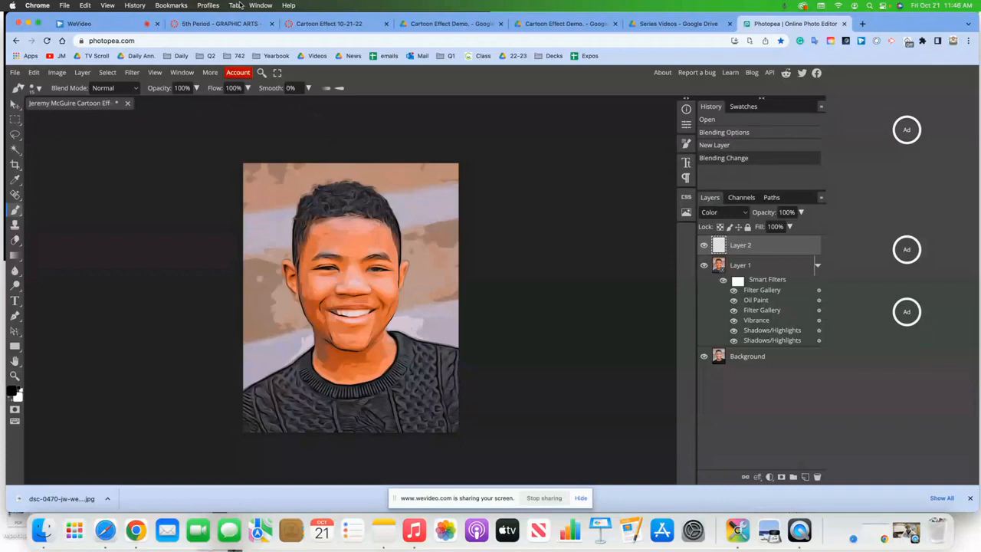
# - Enlarge the brush, paint trial grey strokes on Layer 2, then undo them and the Color blend mode
pyautogui.click(35, 89)
pyautogui.moveTo(80, 116)
pyautogui.mouseDown()
pyautogui.moveTo(140, 118)
pyautogui.moveTo(79, 115)
pyautogui.mouseUp()
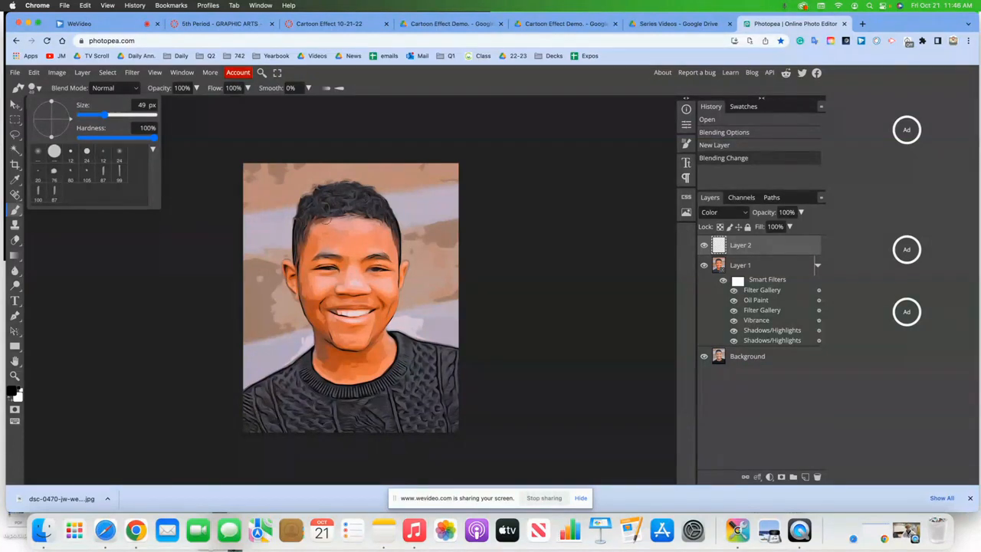
pyautogui.moveTo(298, 179)
pyautogui.mouseDown()
pyautogui.moveTo(250, 175)
pyautogui.moveTo(277, 168)
pyautogui.mouseUp()
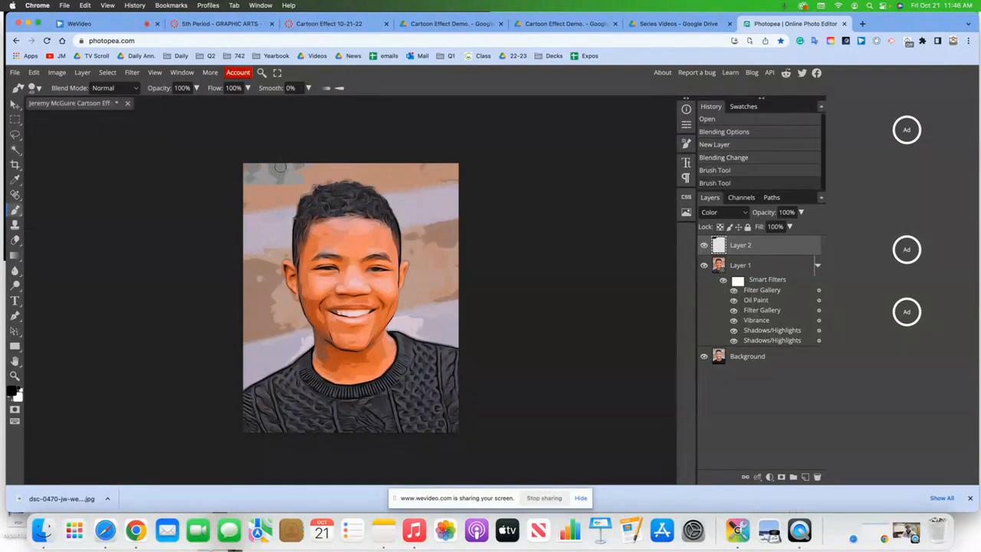
pyautogui.press('super+z')
pyautogui.press('super+z')
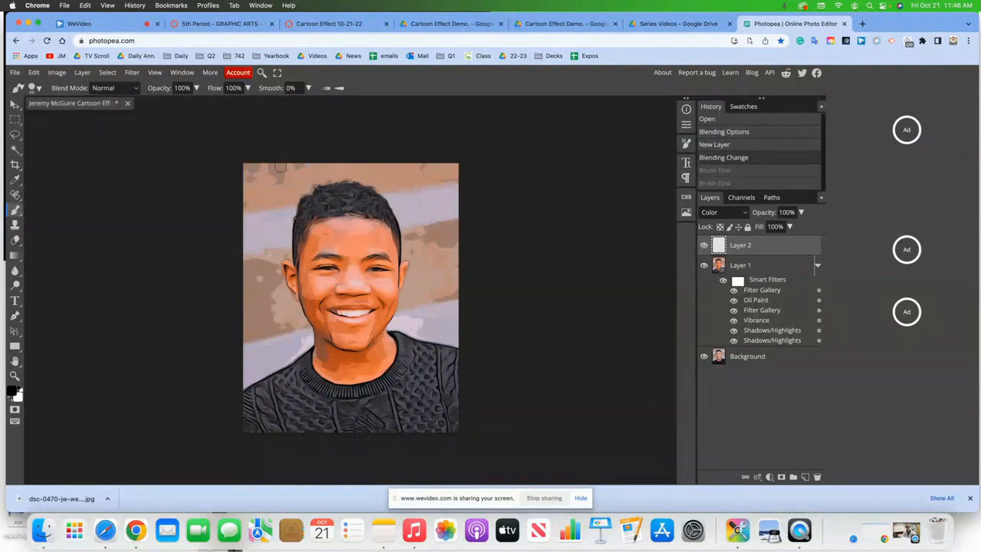
pyautogui.moveTo(280, 167)
pyautogui.mouseDown()
pyautogui.moveTo(373, 286)
pyautogui.moveTo(401, 296)
pyautogui.mouseUp()
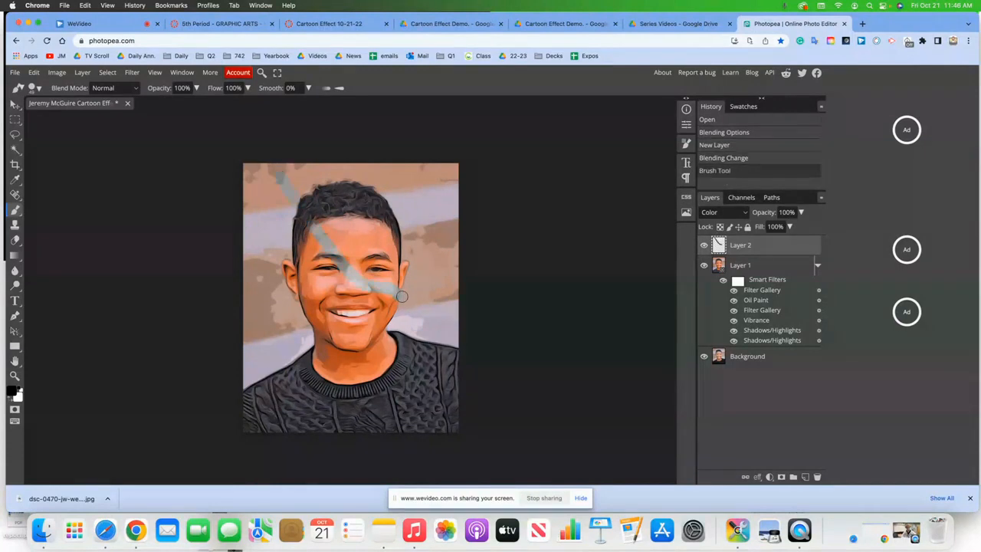
pyautogui.press('super+z')
pyautogui.press('super+z')
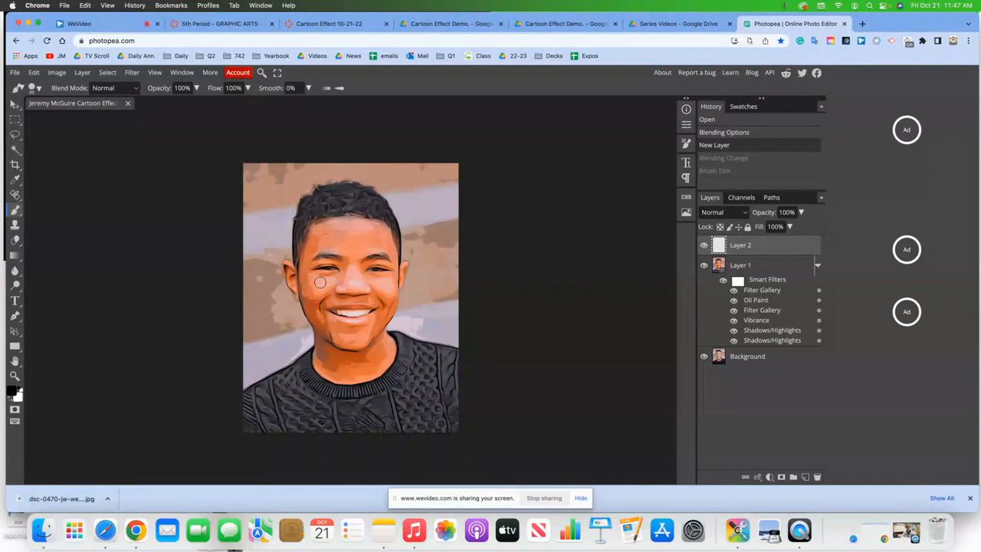
# - In the Color Picker, try pink and the lavender stripe, then settle on a dark purple
pyautogui.click(969, 498)
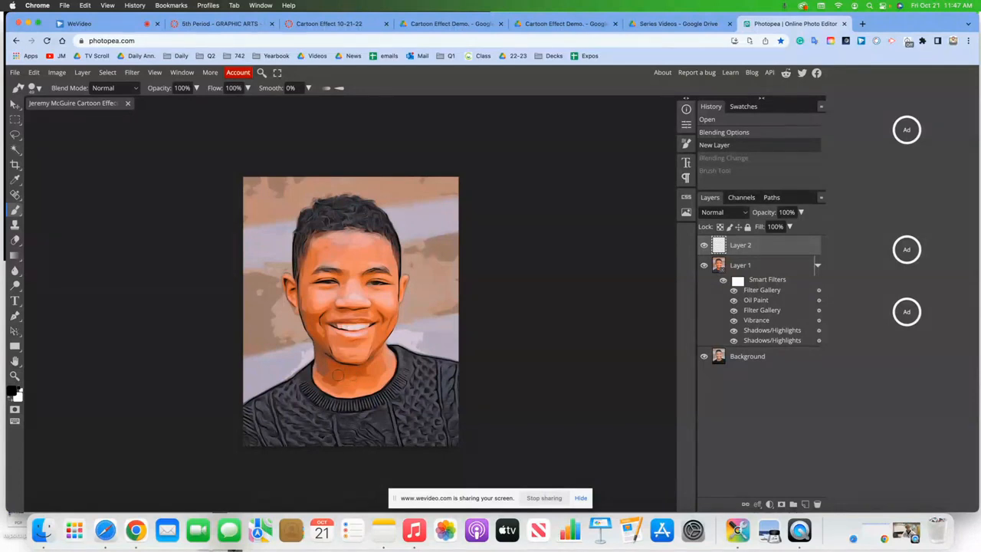
pyautogui.click(11, 391)
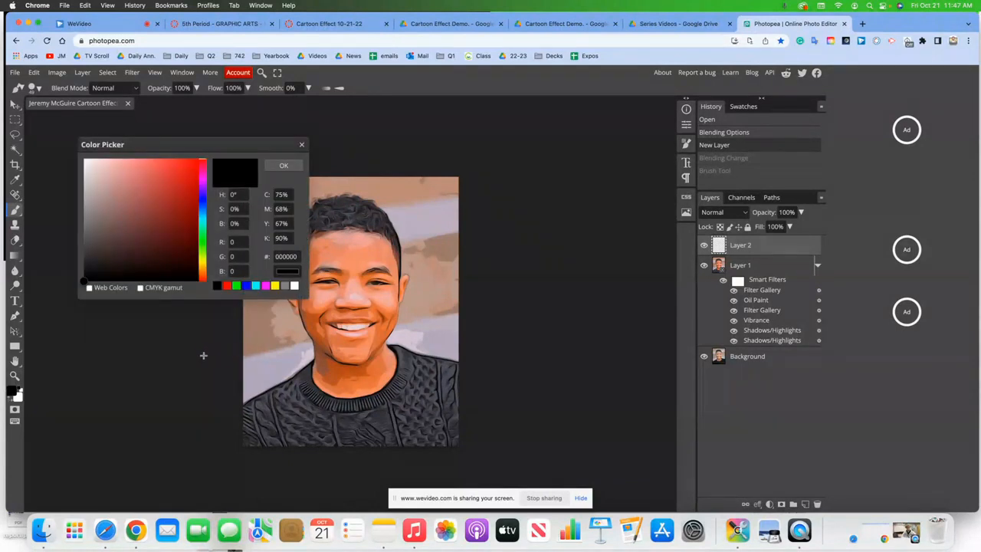
pyautogui.moveTo(139, 219)
pyautogui.mouseDown()
pyautogui.moveTo(153, 202)
pyautogui.moveTo(142, 185)
pyautogui.moveTo(156, 185)
pyautogui.moveTo(156, 235)
pyautogui.moveTo(131, 222)
pyautogui.mouseUp()
pyautogui.click(402, 204)
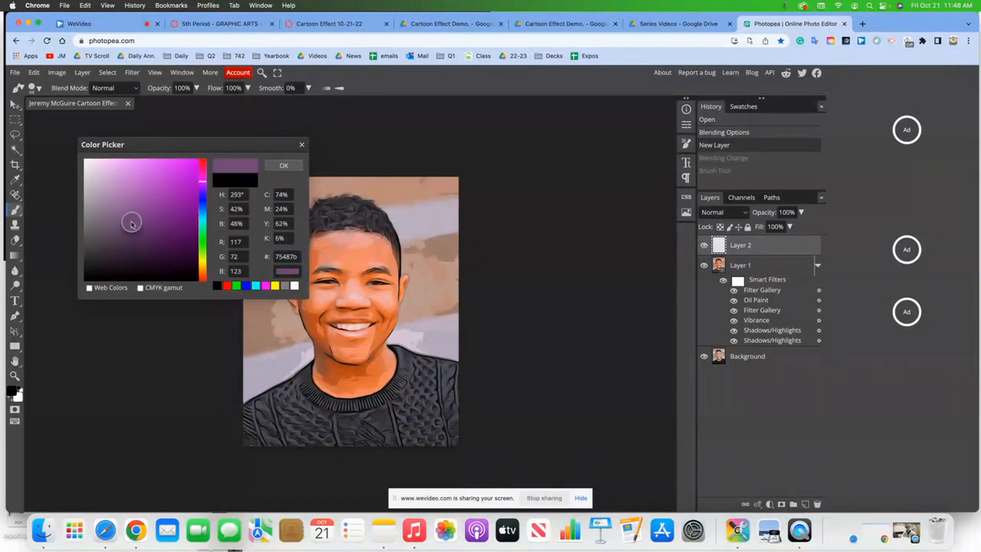
pyautogui.click(175, 258)
pyautogui.click(284, 166)
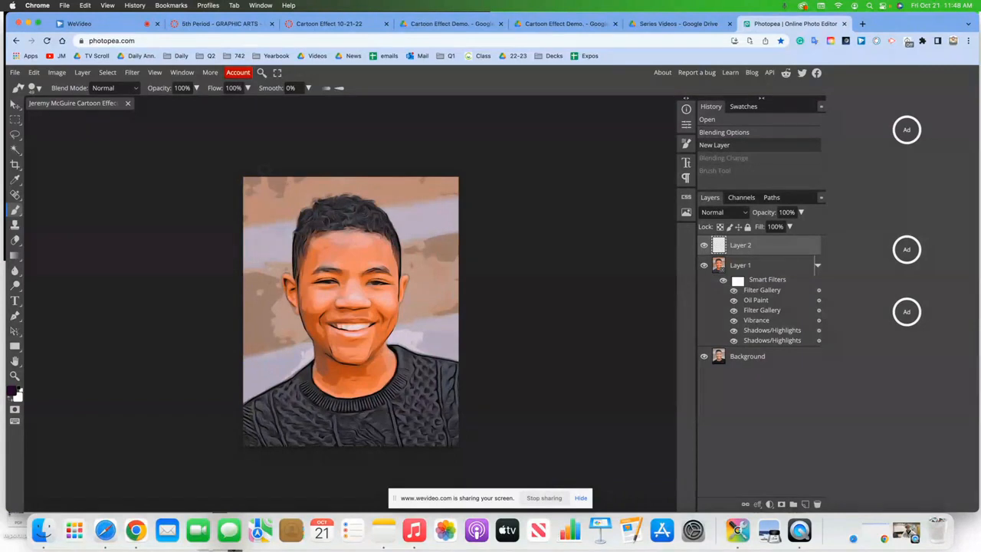
# - Sample the boy's salmon skin tone from his face, undoing the trial strokes and Layer 1 nudge
pyautogui.keyDown('alt'); pyautogui.click(371, 243); pyautogui.keyUp('alt')
pyautogui.moveTo(369, 243)
pyautogui.mouseDown()
pyautogui.moveTo(378, 247)
pyautogui.moveTo(370, 245)
pyautogui.mouseUp()
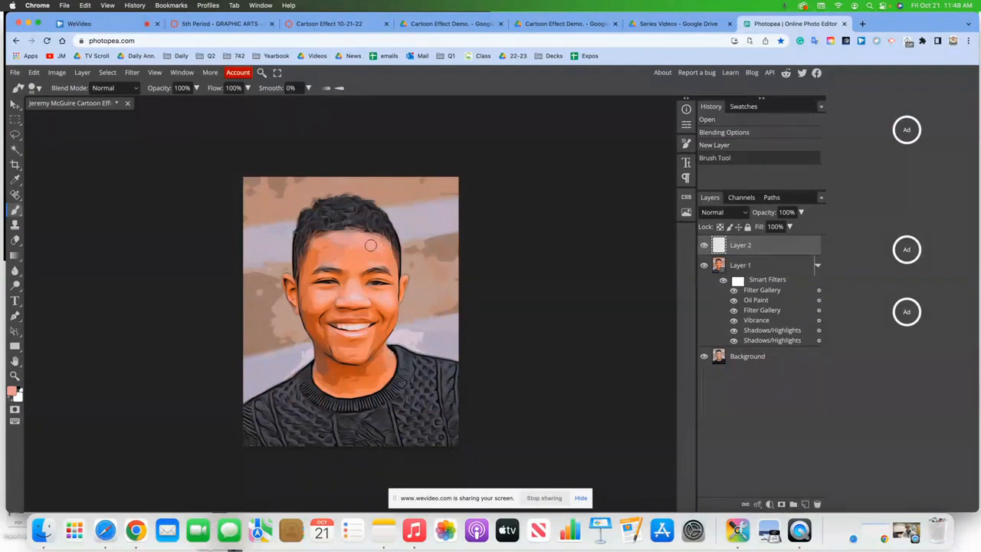
pyautogui.click(345, 246)
pyautogui.press('super+z')
pyautogui.moveTo(355, 255)
pyautogui.mouseDown()
pyautogui.moveTo(370, 250)
pyautogui.moveTo(292, 259)
pyautogui.moveTo(234, 249)
pyautogui.moveTo(482, 248)
pyautogui.moveTo(346, 250)
pyautogui.mouseUp()
pyautogui.press('super+z')
pyautogui.press('super+z')
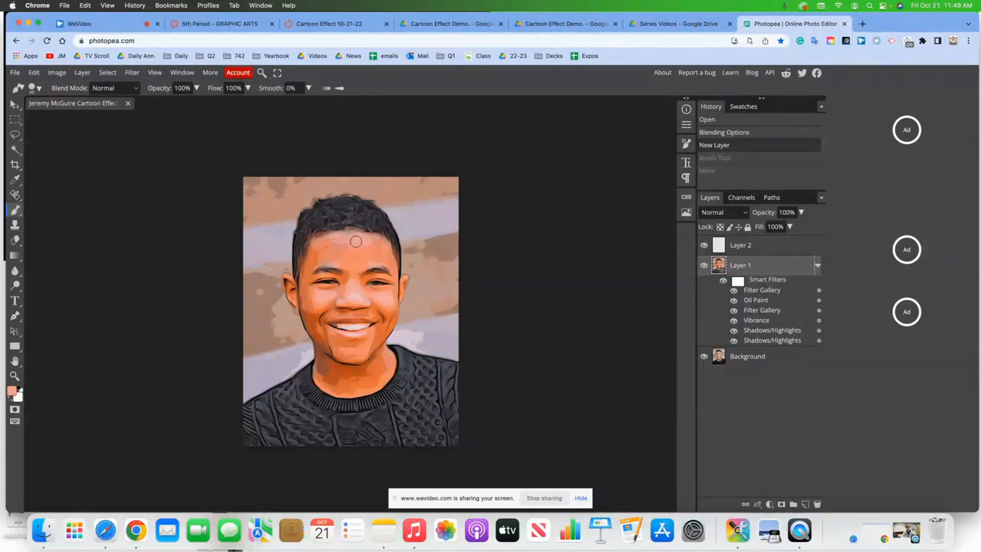
# - Confirm rasterizing Layer 1 when painting on it, undo the test stroke, and select Layer 2
pyautogui.click(15, 184)
pyautogui.click(15, 210)
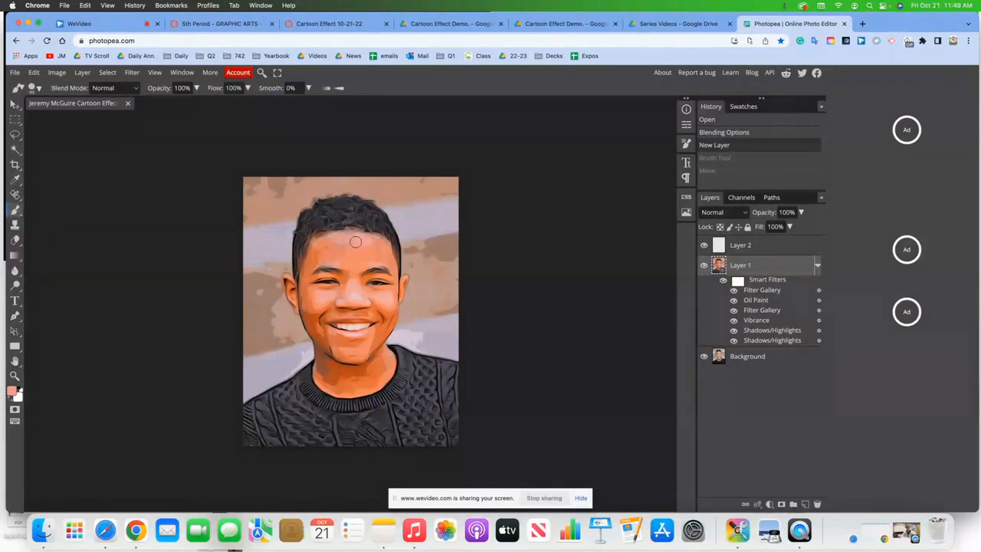
pyautogui.click(364, 245)
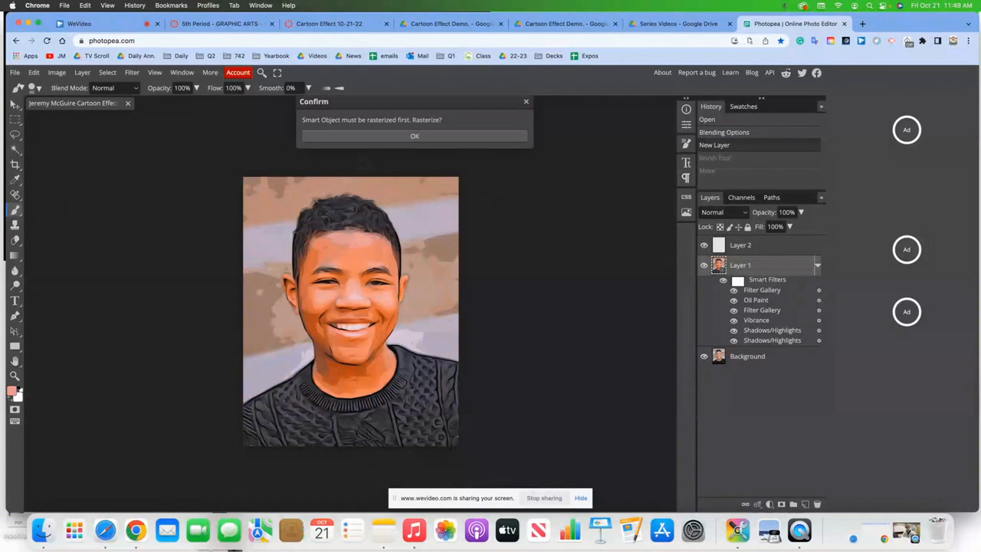
pyautogui.click(360, 136)
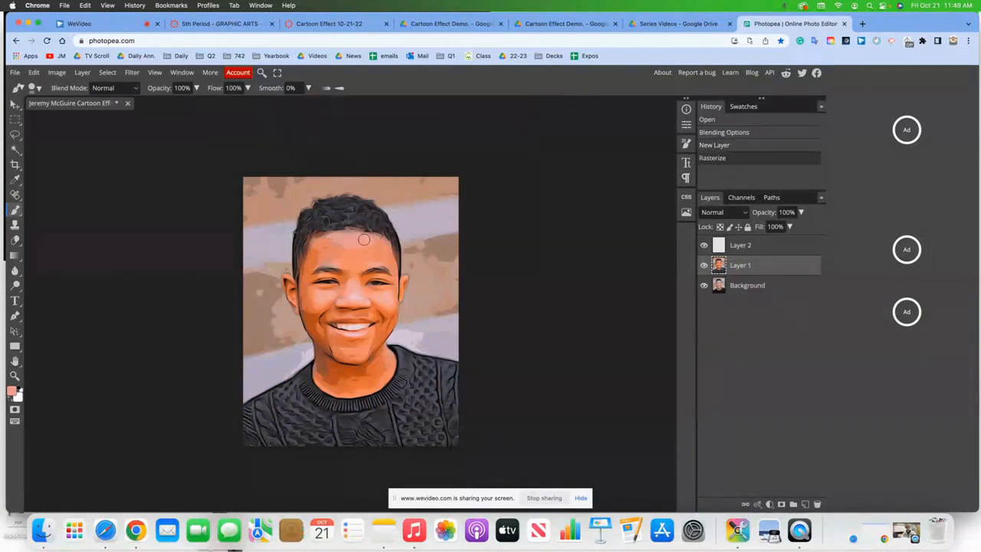
pyautogui.click(354, 239)
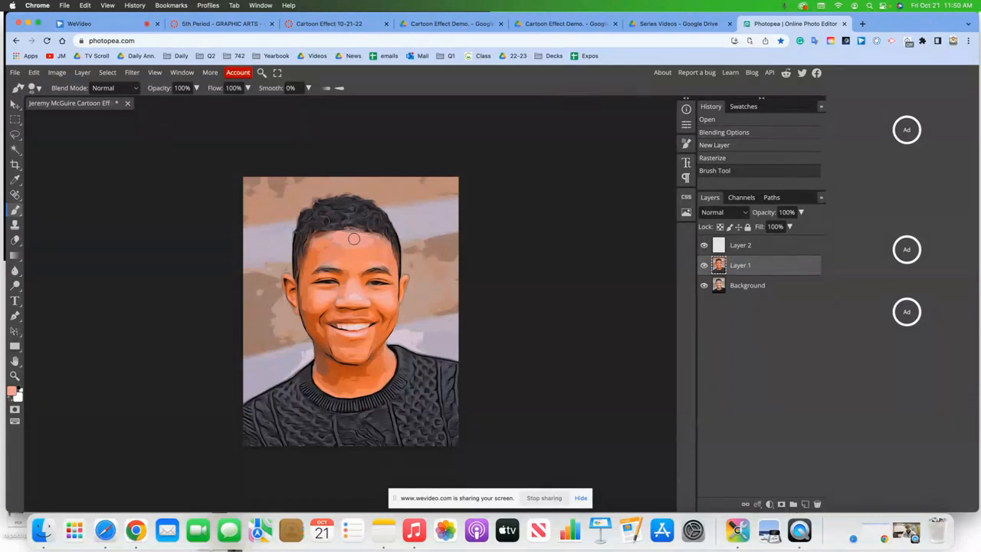
pyautogui.press('super+z')
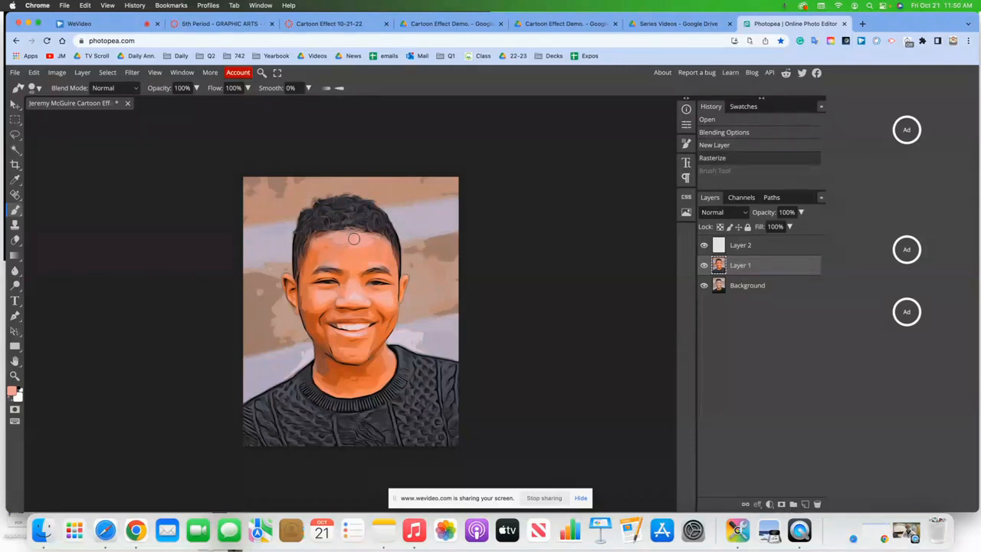
pyautogui.click(739, 246)
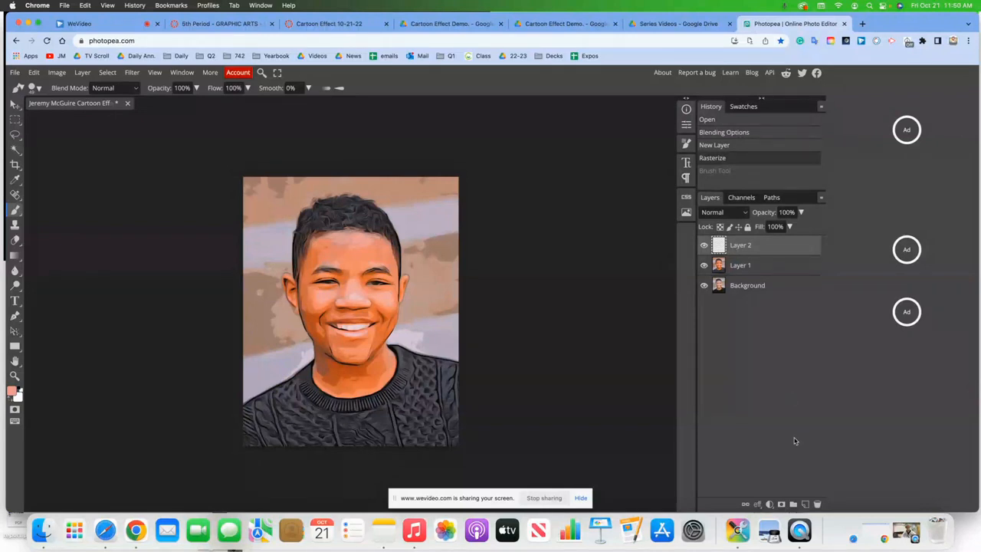
# - Add a Brightness/Contrast adjustment layer, discarding an accidentally added layer mask
pyautogui.click(781, 504)
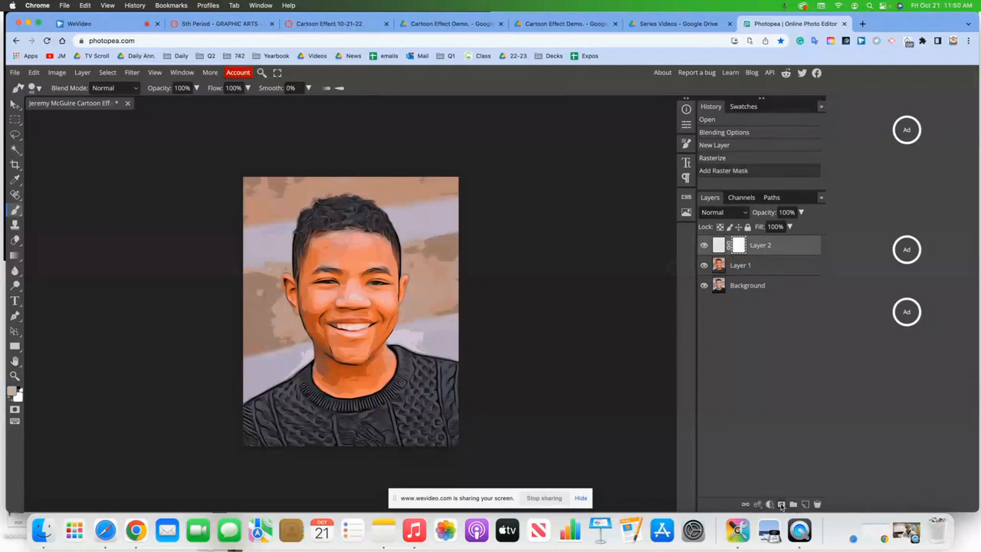
pyautogui.press('super+z')
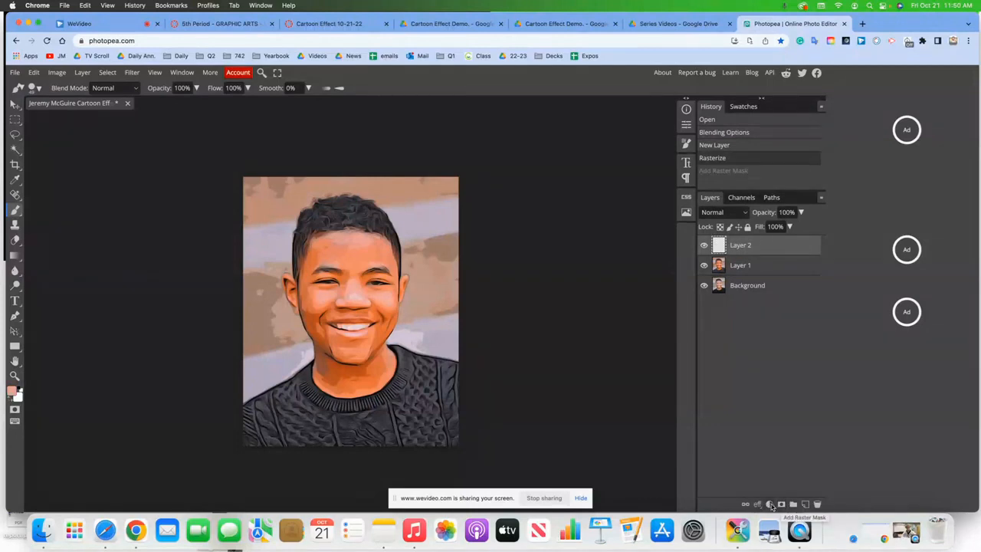
pyautogui.click(770, 504)
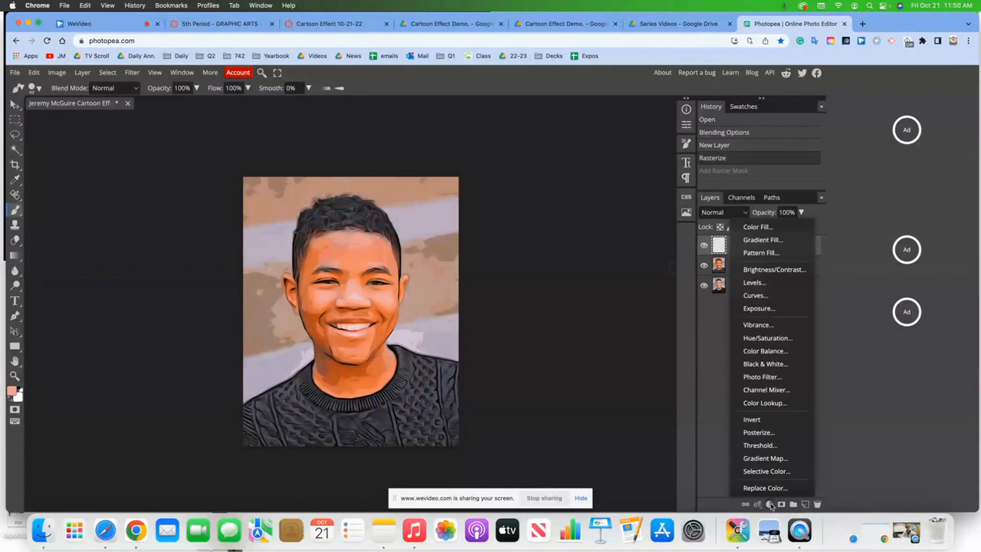
pyautogui.click(781, 271)
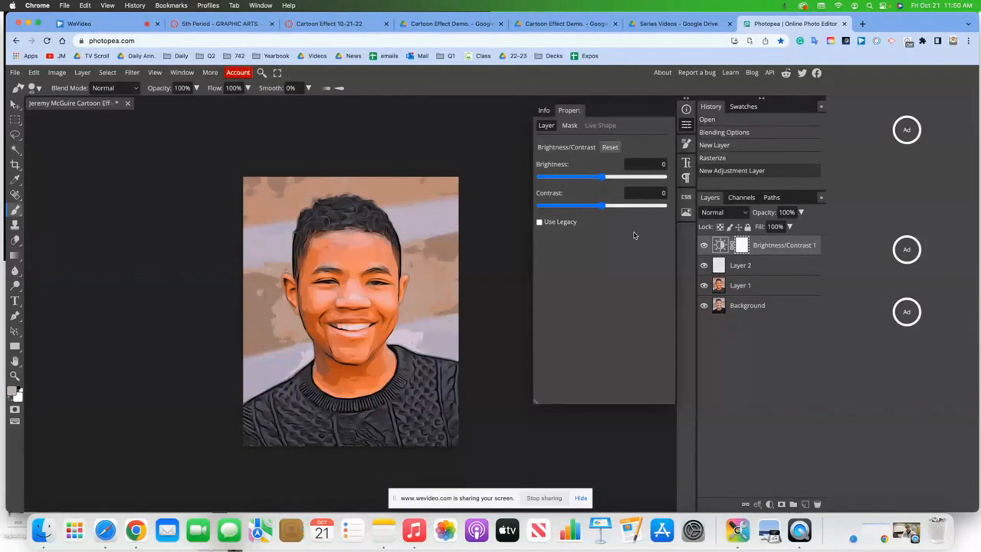
# - Set the adjustment's Brightness to 25 and Contrast to 25
pyautogui.click(655, 164)
pyautogui.press('BackSpace')
pyautogui.write('25')
pyautogui.press('Return')
pyautogui.click(664, 195)
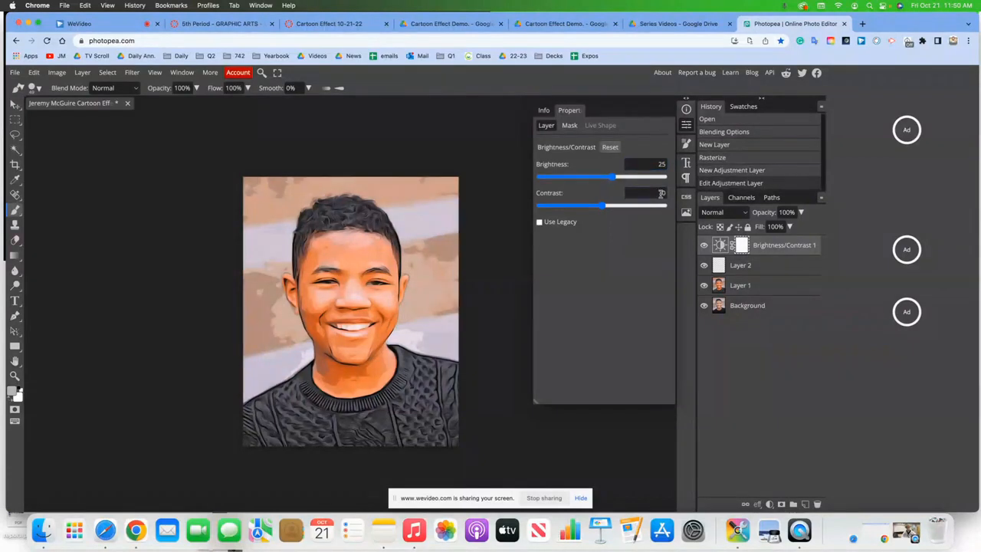
pyautogui.press('BackSpace')
pyautogui.write('25')
pyautogui.press('Return')
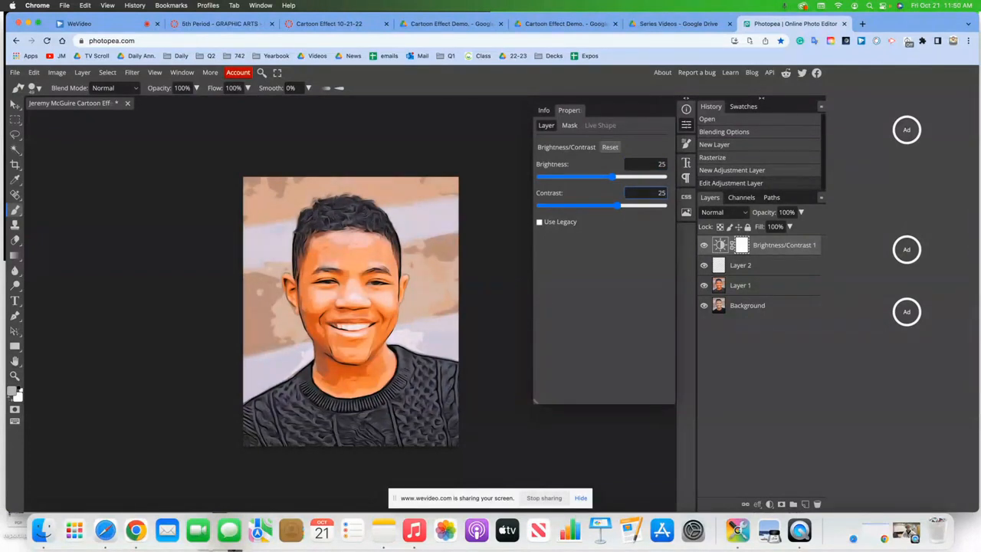
pyautogui.click(297, 199)
# - Save the document as a PSD, replacing the existing file
pyautogui.click(12, 72)
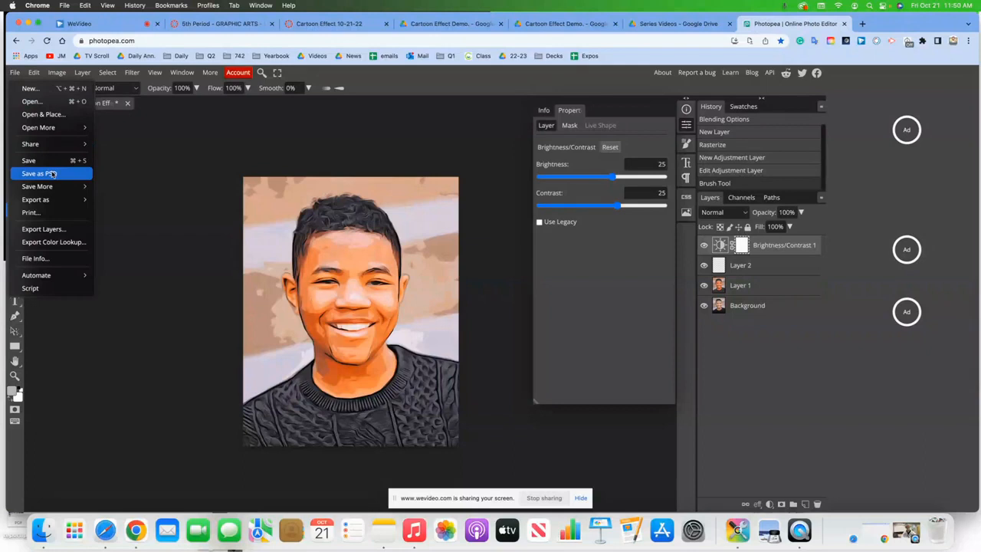
pyautogui.click(49, 173)
pyautogui.click(543, 288)
pyautogui.click(521, 314)
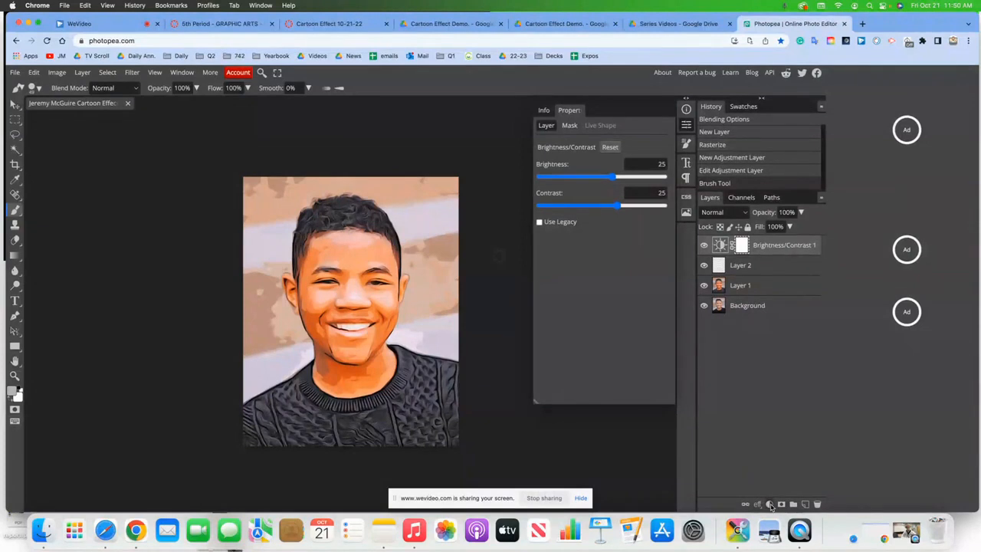
# - Toggle Layer 1 and the brightness adjustment visibility to compare before and after
pyautogui.click(770, 504)
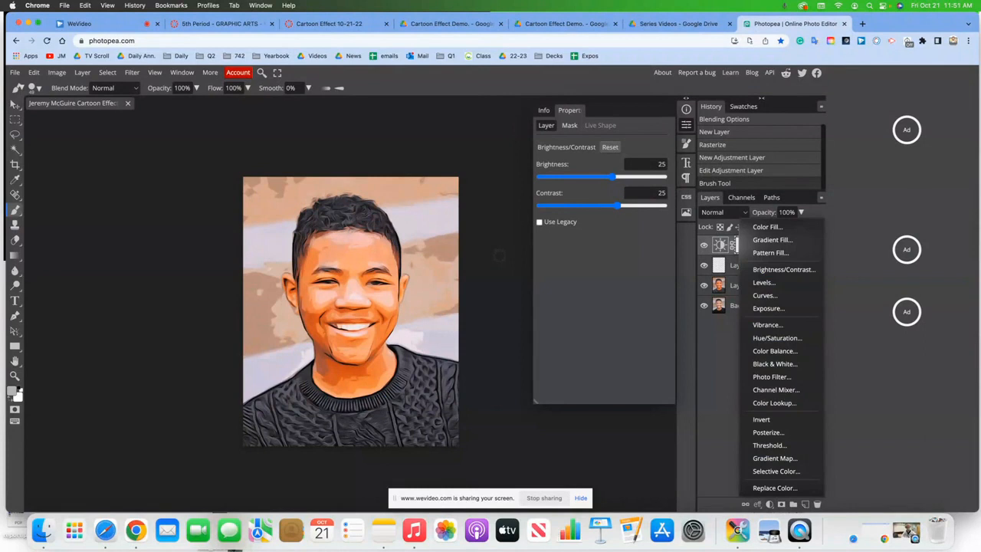
pyautogui.click(499, 256)
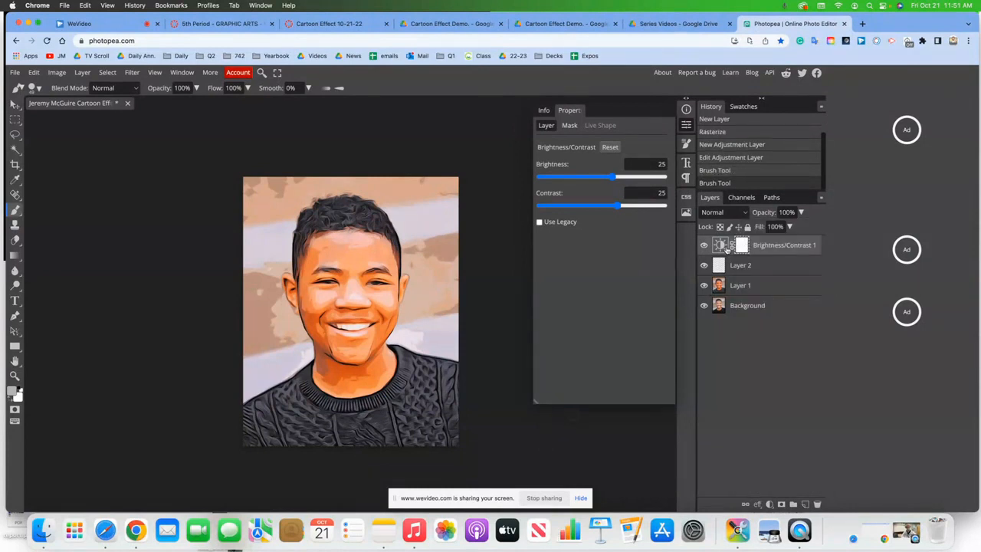
pyautogui.click(704, 286)
pyautogui.click(704, 286)
pyautogui.click(704, 245)
pyautogui.click(704, 245)
# - Go to adobe.com/express in a new tab and open the recent green JM logo project
pyautogui.click(862, 25)
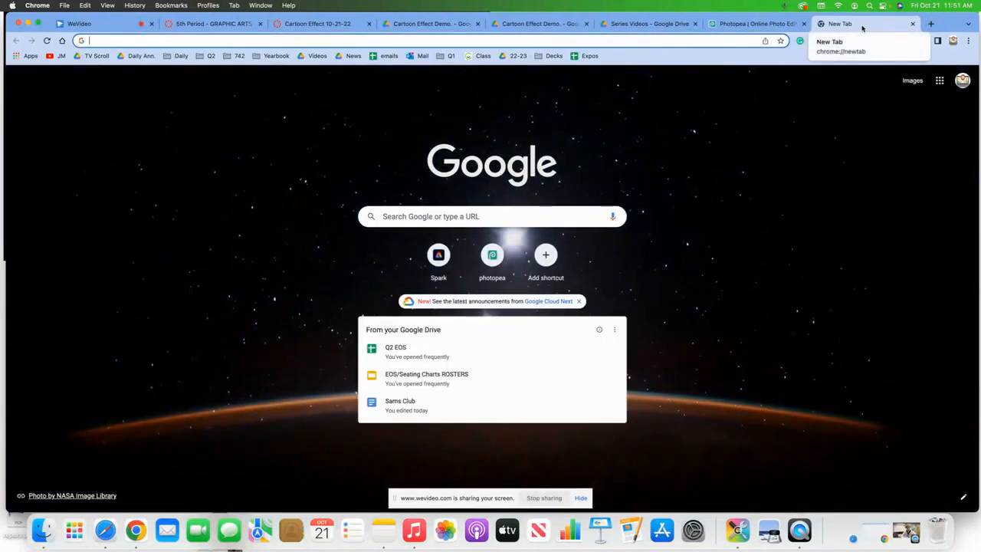
pyautogui.write('adobe.com/express/')
pyautogui.press('Return')
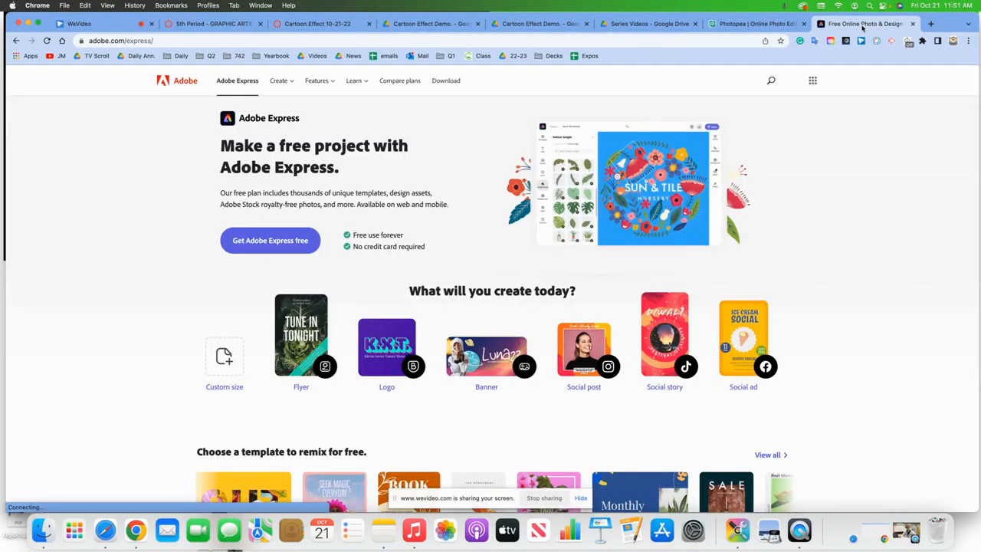
pyautogui.click(276, 242)
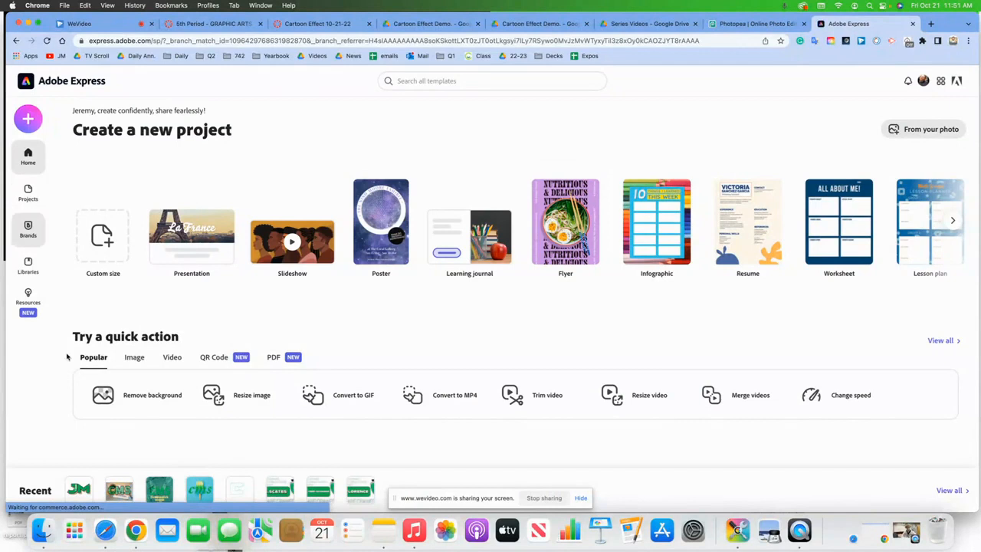
pyautogui.scroll(-1, 187, 344)
pyautogui.scroll(-3, 187, 344)
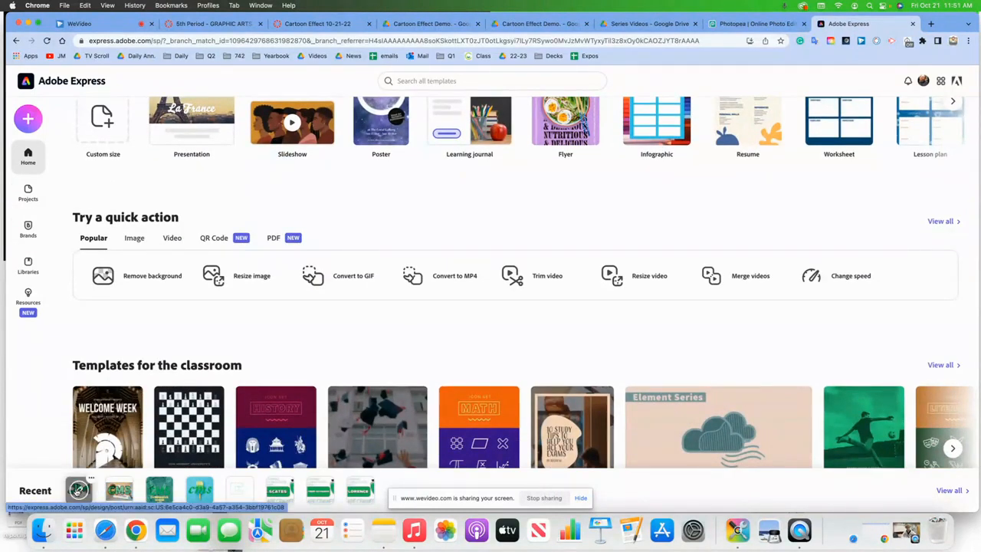
pyautogui.click(128, 442)
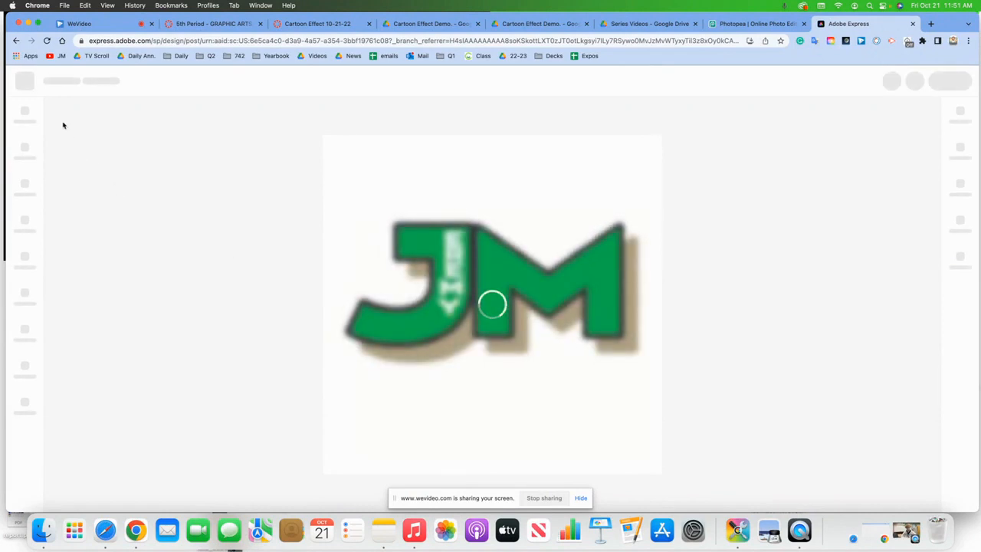
# - Delete the five vertical name letters inside the J of the logo
pyautogui.click(457, 241)
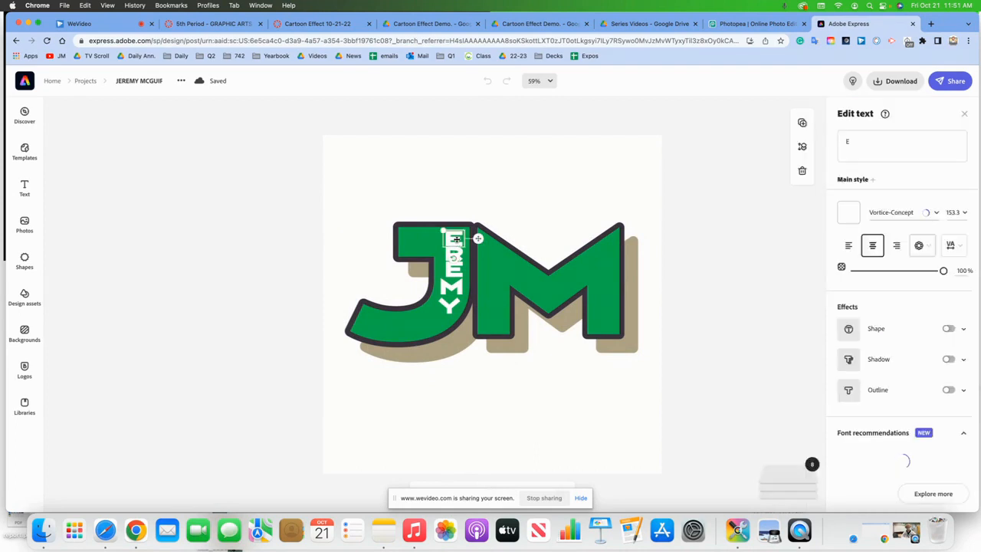
pyautogui.press('BackSpace')
pyautogui.click(454, 253)
pyautogui.press('BackSpace')
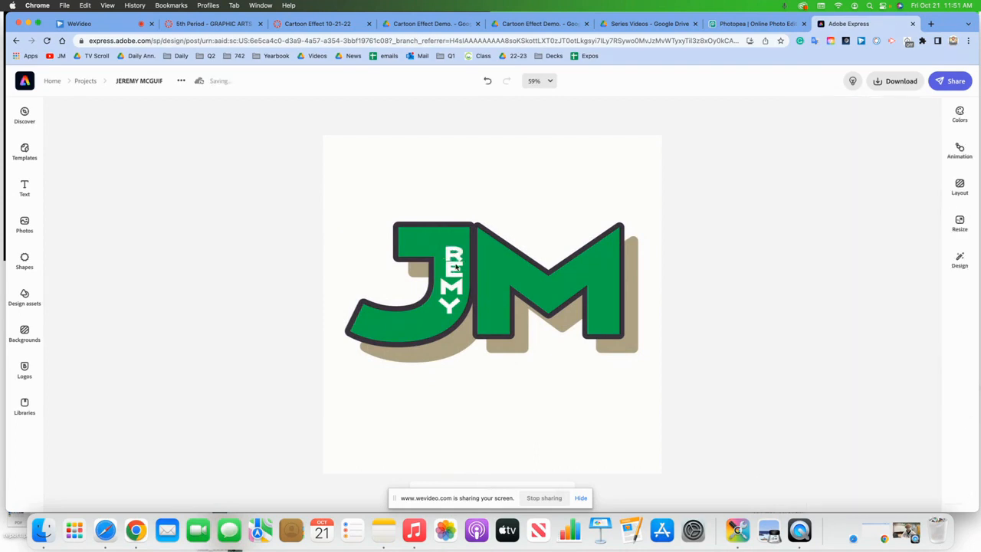
pyautogui.click(452, 270)
pyautogui.press('BackSpace')
pyautogui.click(450, 286)
pyautogui.press('BackSpace')
pyautogui.click(449, 305)
pyautogui.press('BackSpace')
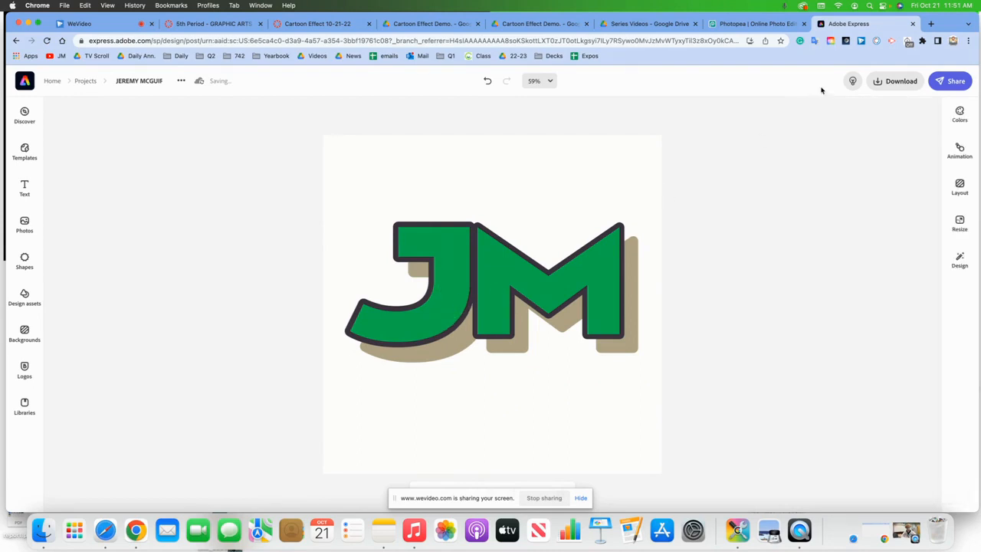
# - Download the logo as a transparent-background PNG and return to Photopea
pyautogui.click(891, 81)
pyautogui.click(782, 141)
pyautogui.click(813, 200)
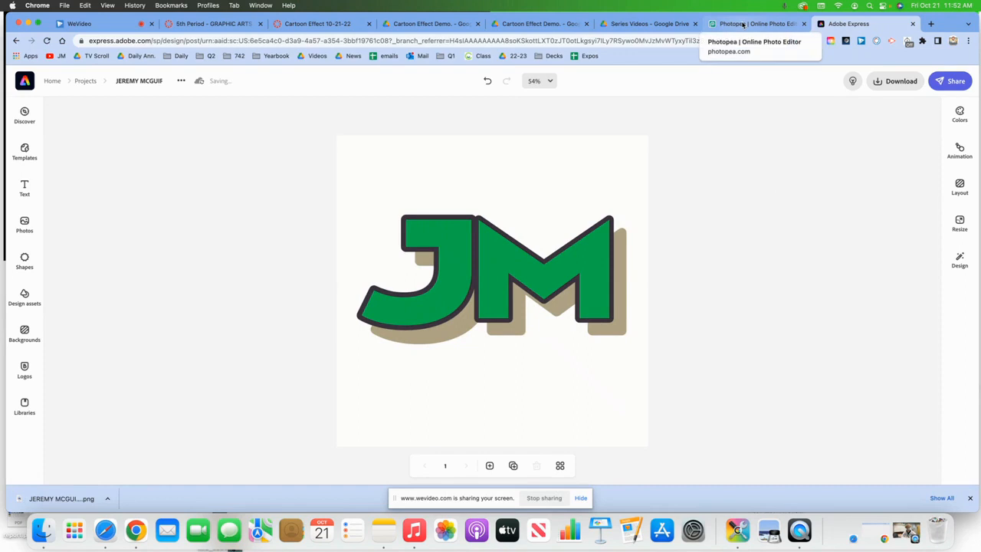
pyautogui.click(742, 24)
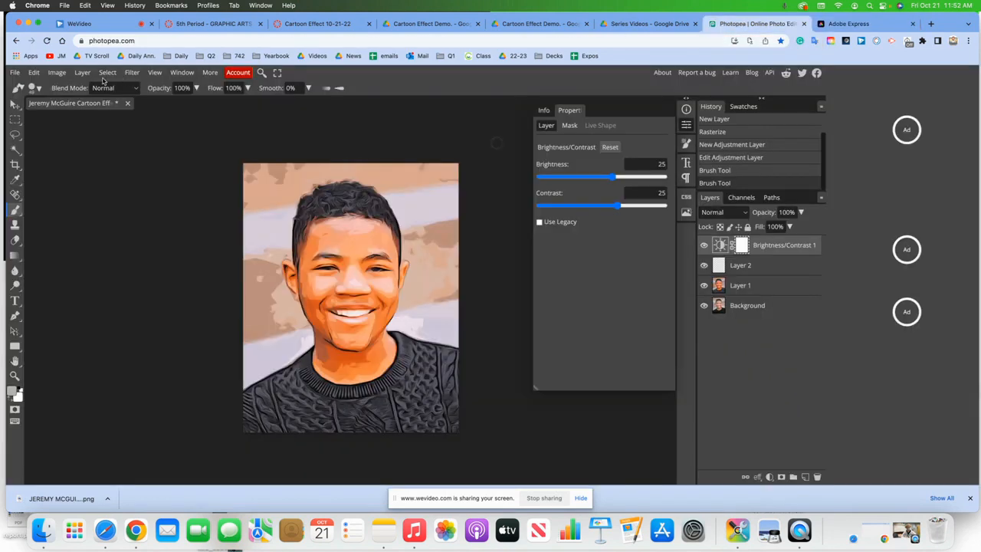
# - Place the downloaded JM logo PNG from the Downloads folder into the portrait
pyautogui.click(15, 72)
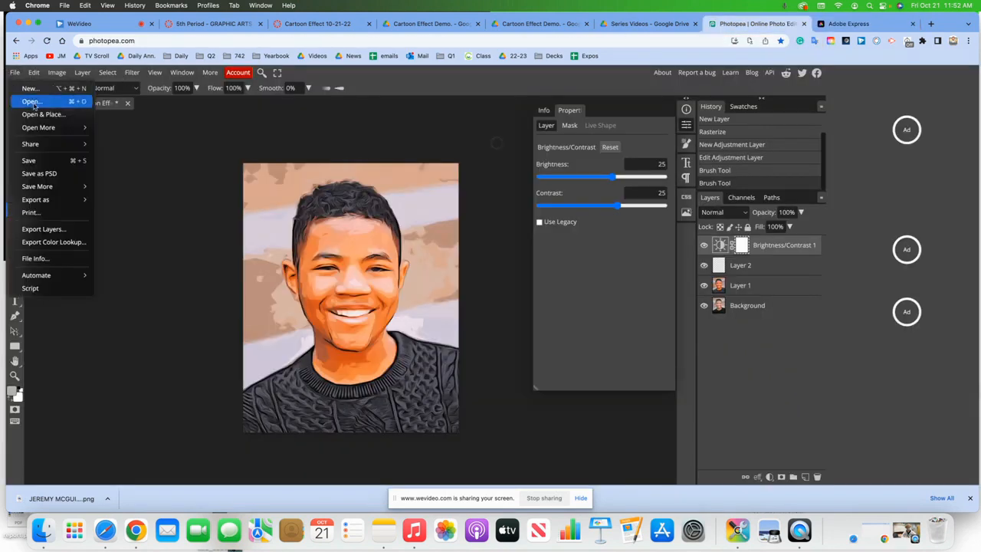
pyautogui.click(40, 115)
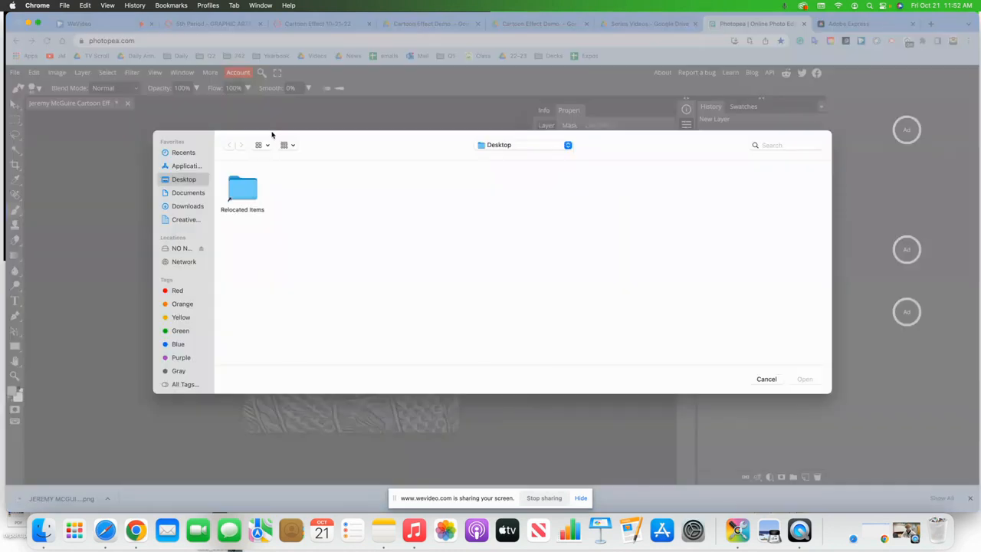
pyautogui.click(178, 209)
pyautogui.click(185, 180)
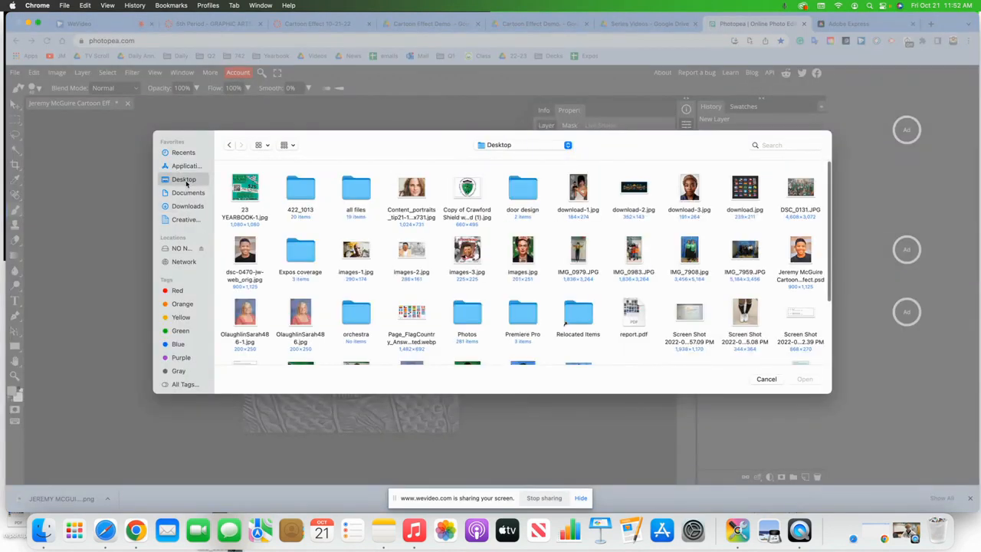
pyautogui.click(188, 194)
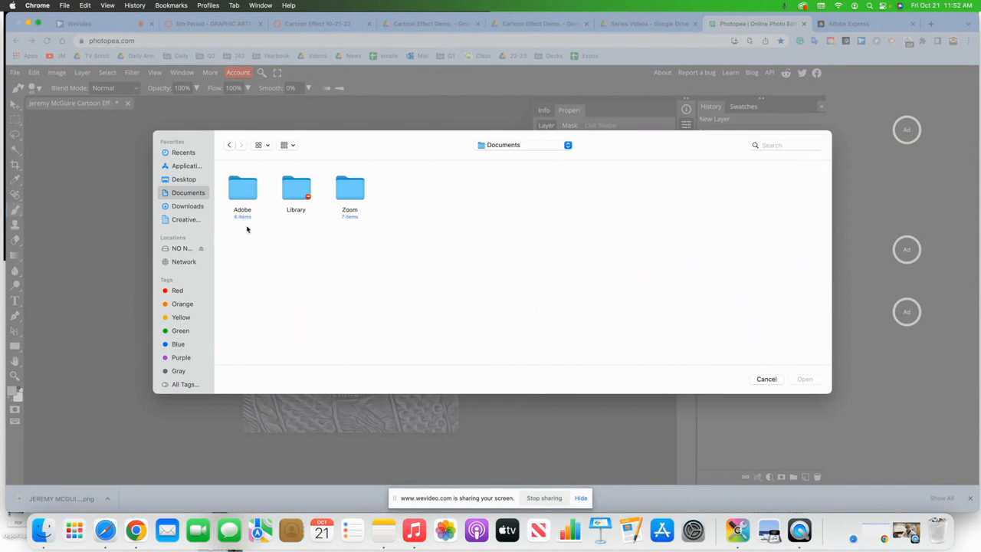
pyautogui.click(198, 208)
pyautogui.doubleClick(562, 192)
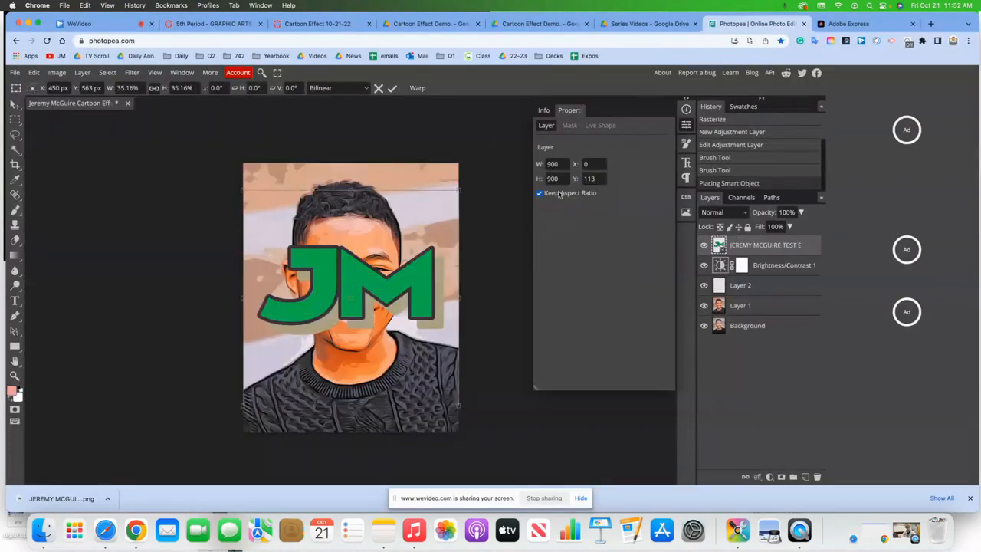
# - Shrink the logo to 304×146 px and position it in the bottom-right corner
pyautogui.moveTo(240, 191); pyautogui.dragTo(375, 319)
pyautogui.moveTo(403, 365); pyautogui.dragTo(403, 416)
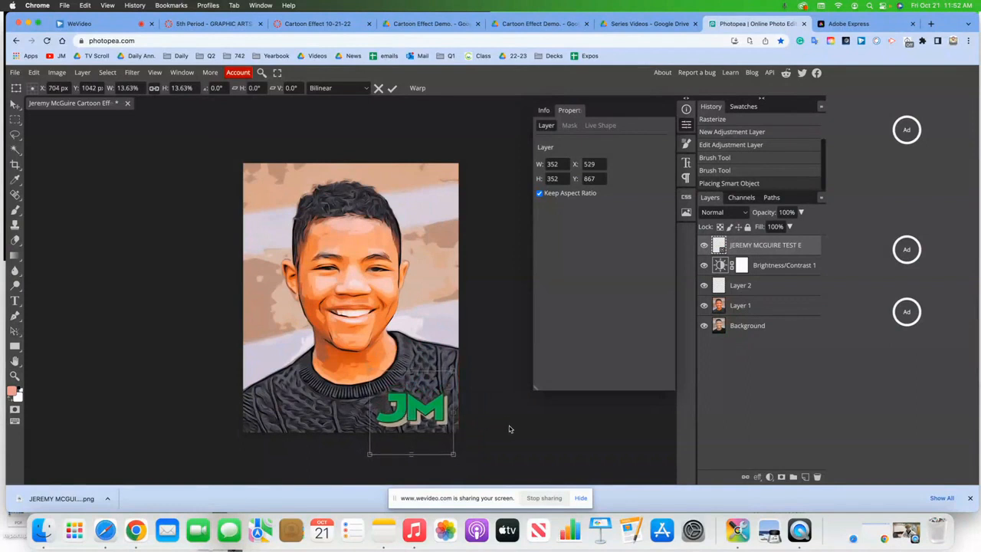
pyautogui.hotkey('shift', 'Right')
pyautogui.hotkey('shift', 'Up')
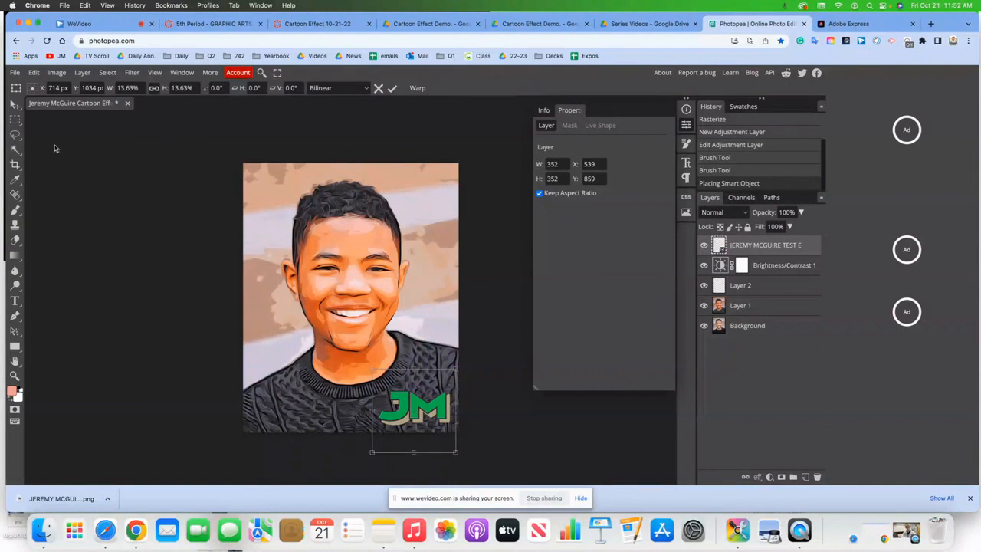
pyautogui.click(16, 105)
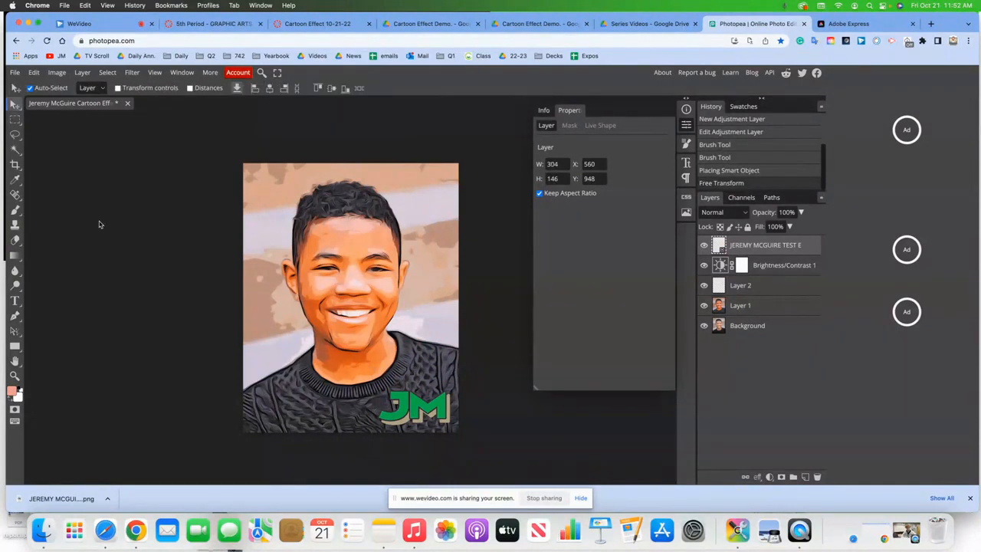
pyautogui.click(15, 72)
# - Save the project as a PSD, then export the logo-stamped portrait as a PNG
pyautogui.click(28, 175)
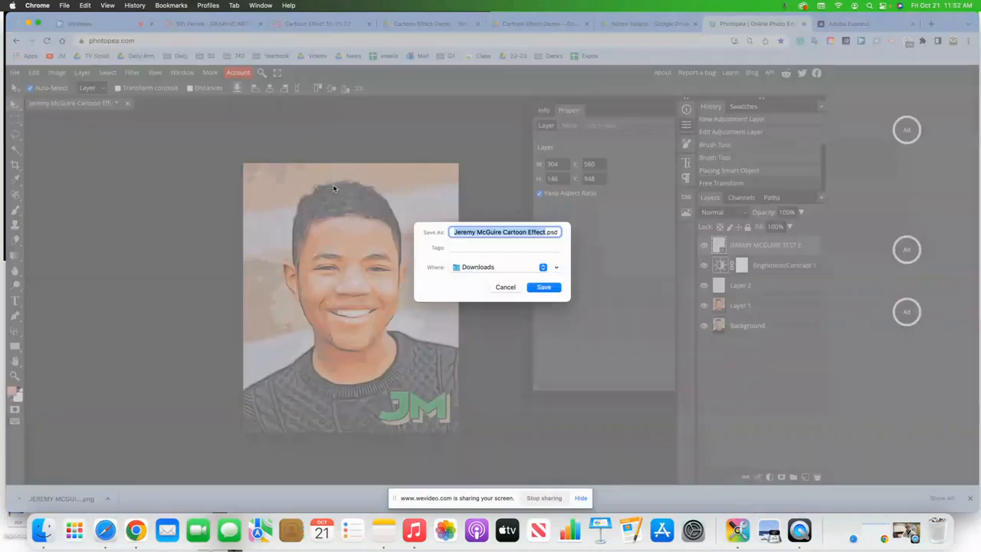
pyautogui.click(546, 288)
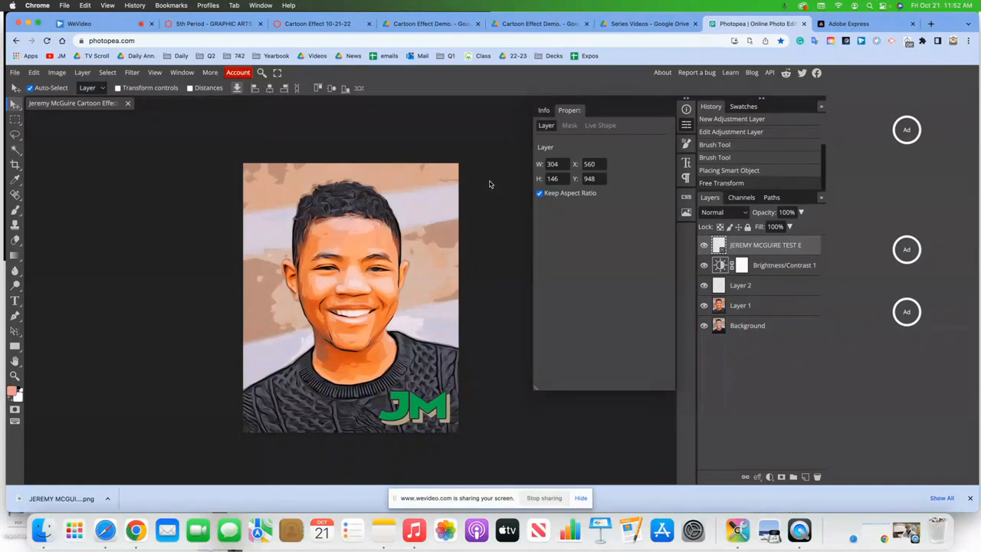
pyautogui.scroll(-1, 434, 124)
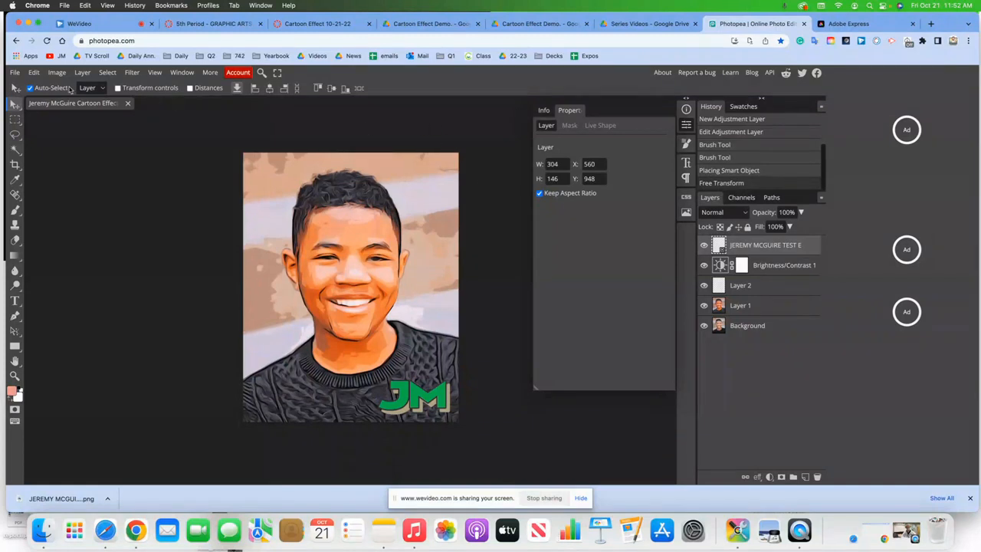
pyautogui.click(15, 73)
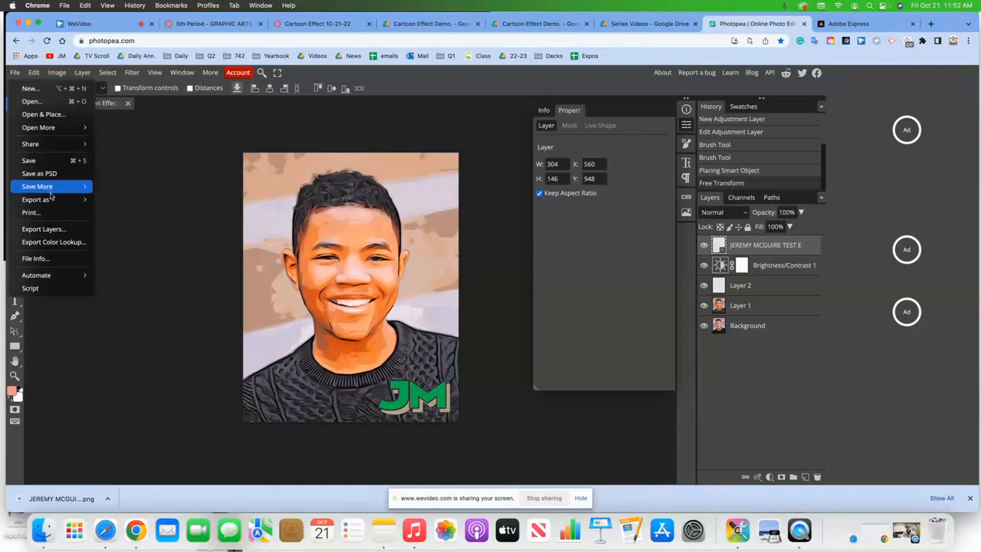
pyautogui.moveTo(50, 200)
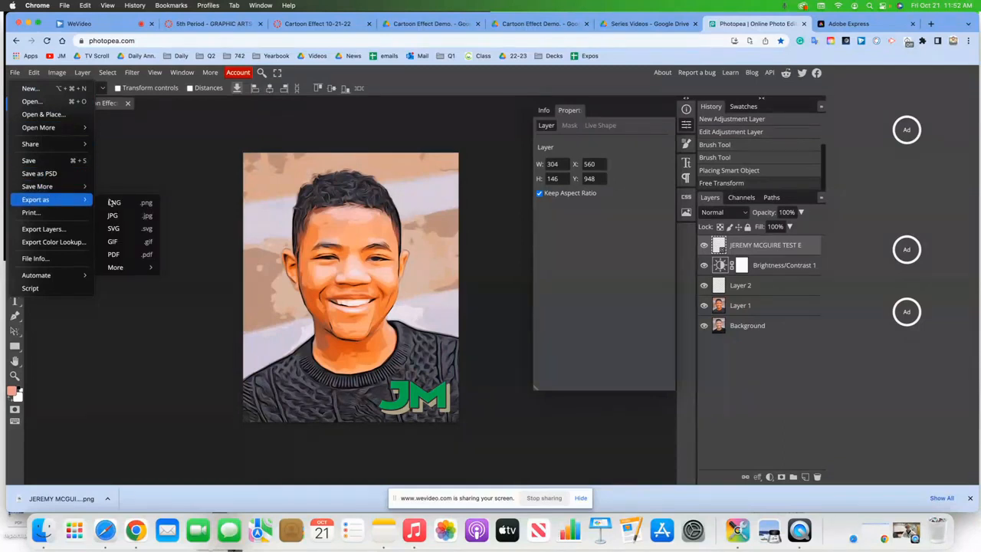
pyautogui.click(133, 203)
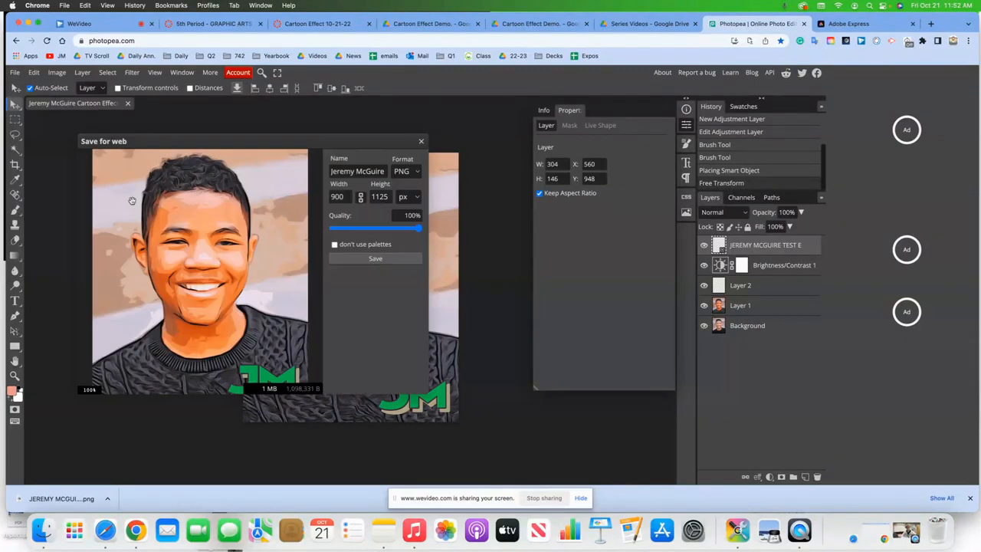
pyautogui.click(374, 259)
# - Check the exported 900×1125 PNG in Preview, then close it
pyautogui.click(61, 498)
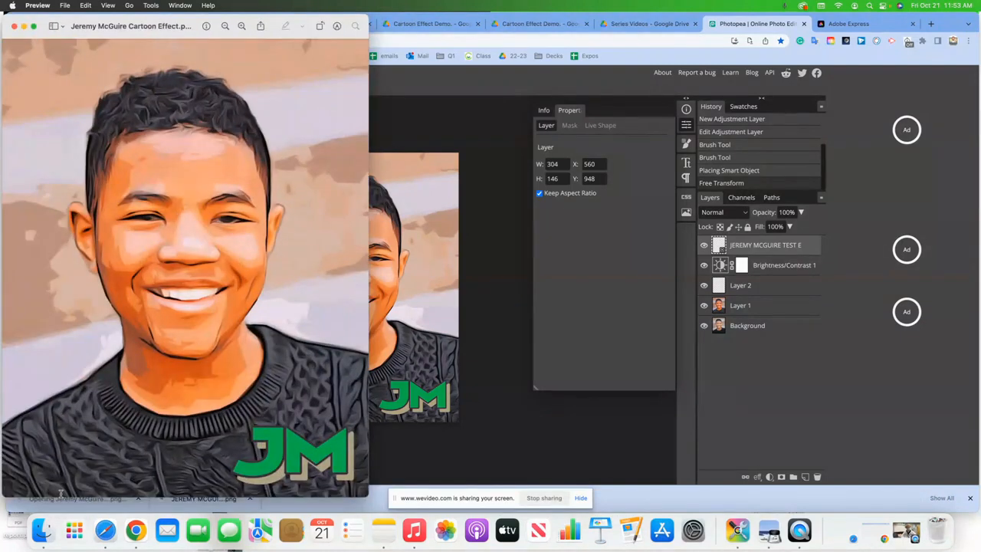
pyautogui.click(13, 27)
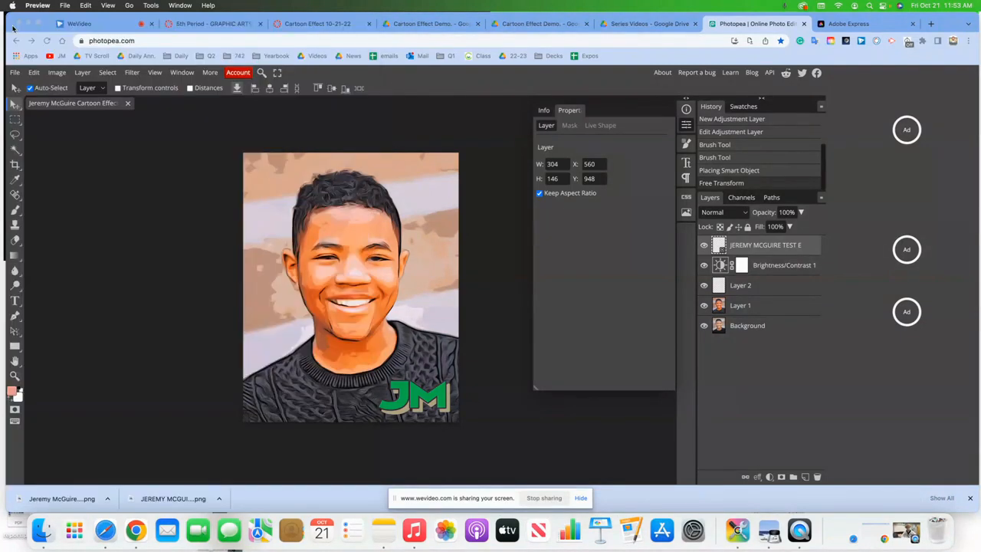
pyautogui.click(305, 24)
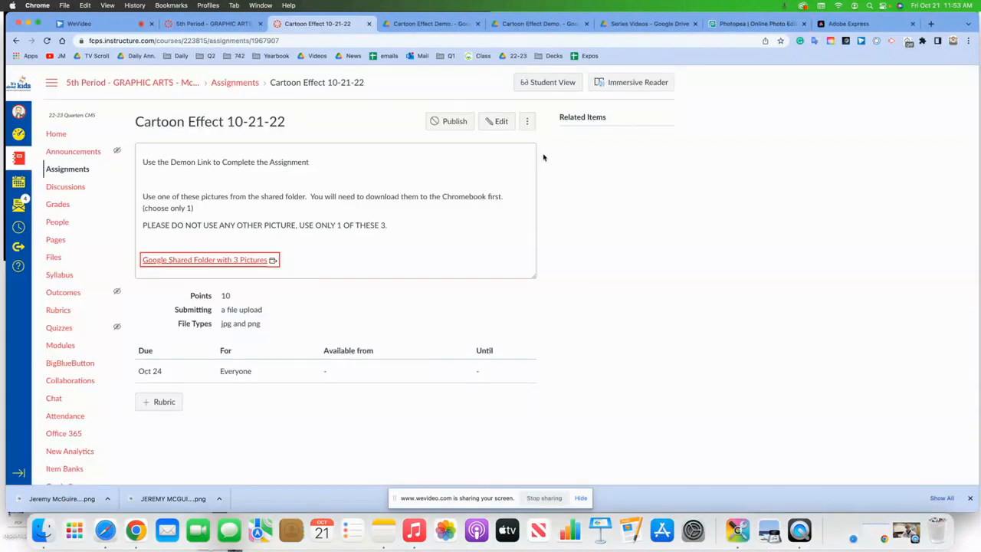
# - Preview the Cartoon Effect 10-21-22 assignment in Student View, then publish it
pyautogui.click(562, 84)
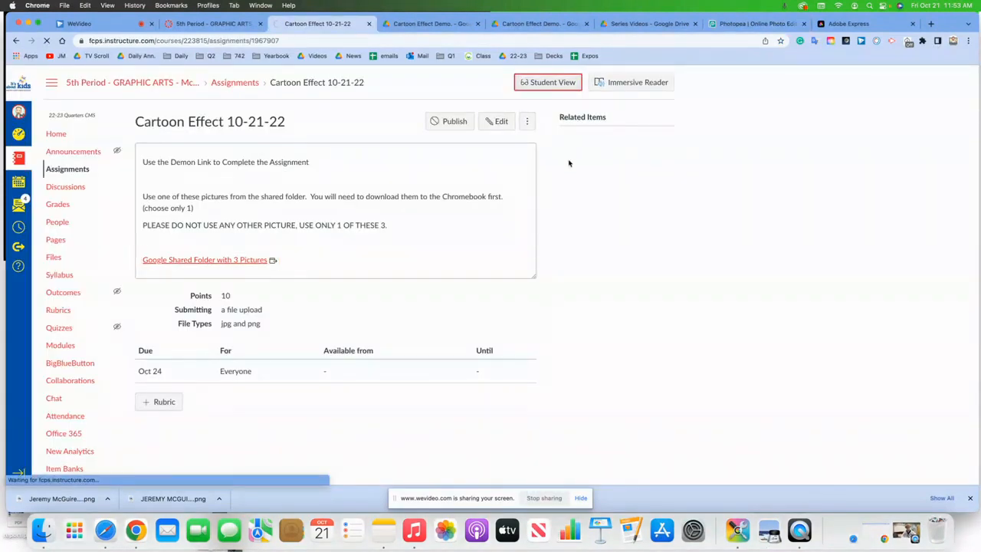
pyautogui.click(939, 474)
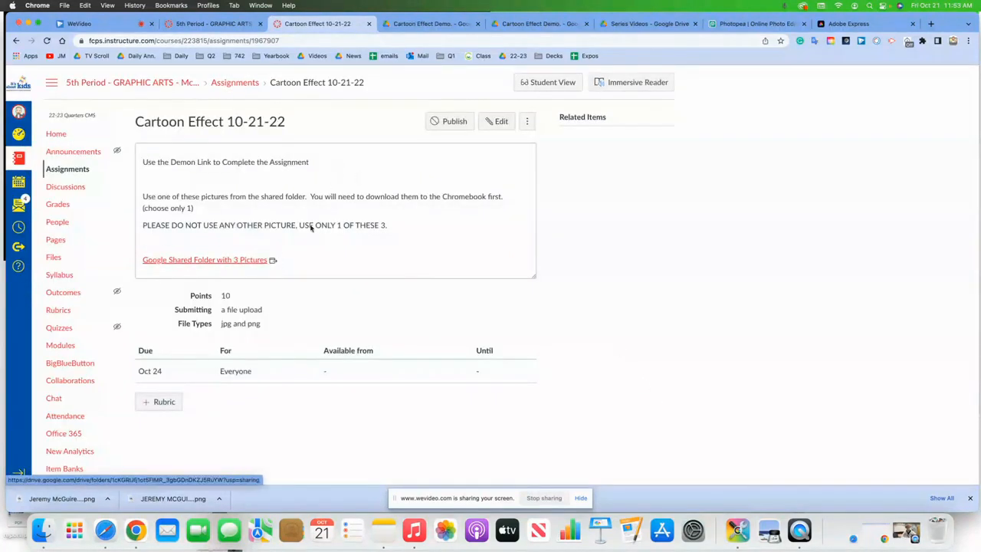
pyautogui.click(459, 127)
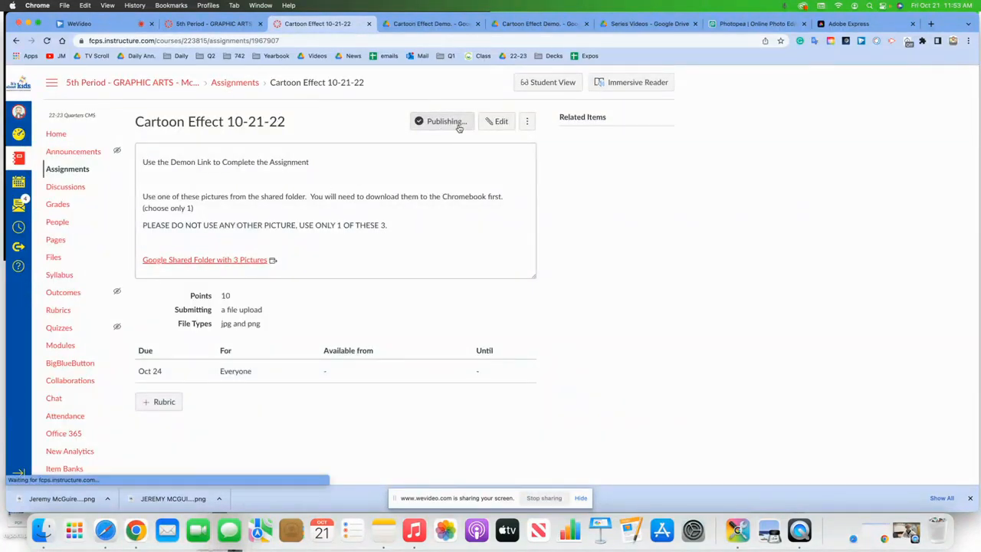
# - As a student, start the assignment and open the file-upload option without picking a file, then leave Student View
pyautogui.click(568, 83)
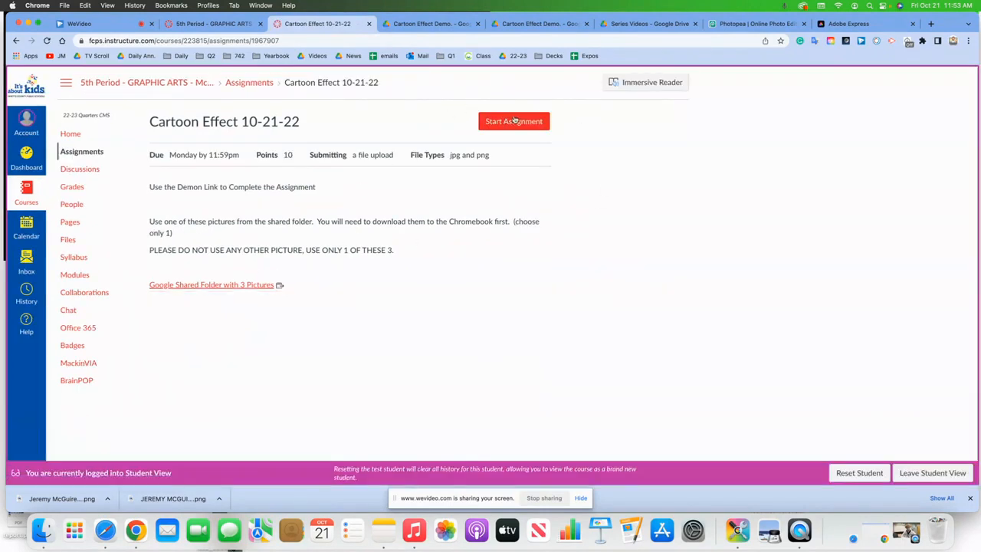
pyautogui.click(514, 121)
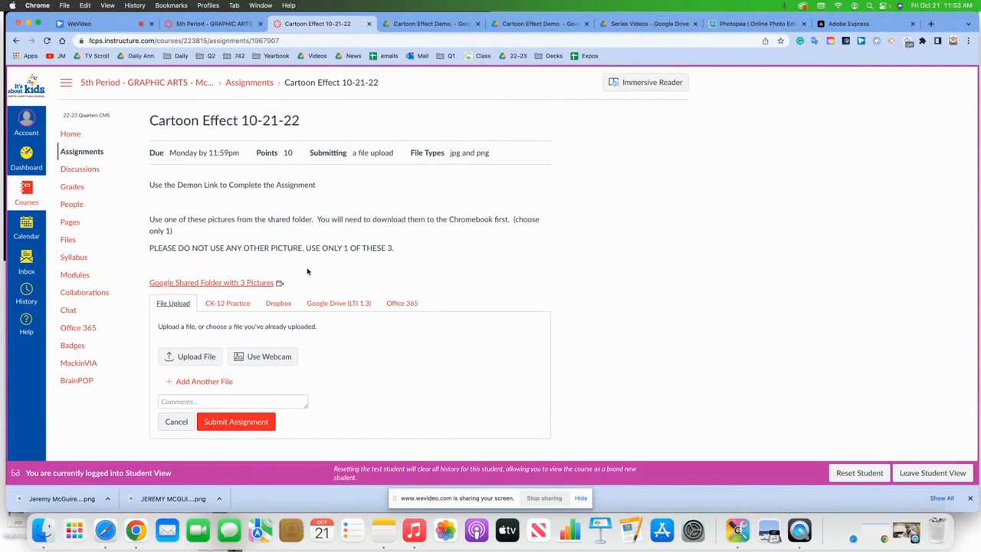
pyautogui.click(186, 356)
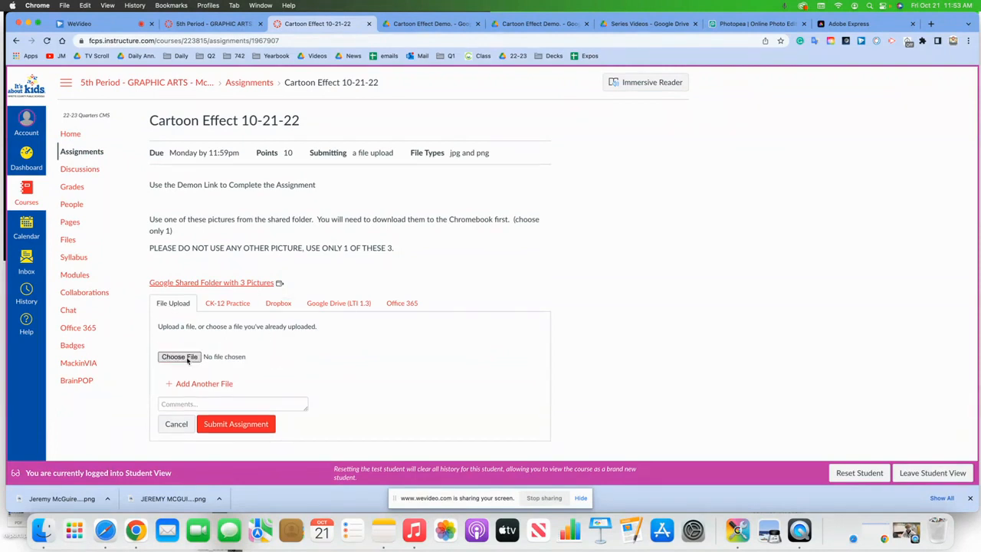
pyautogui.click(187, 357)
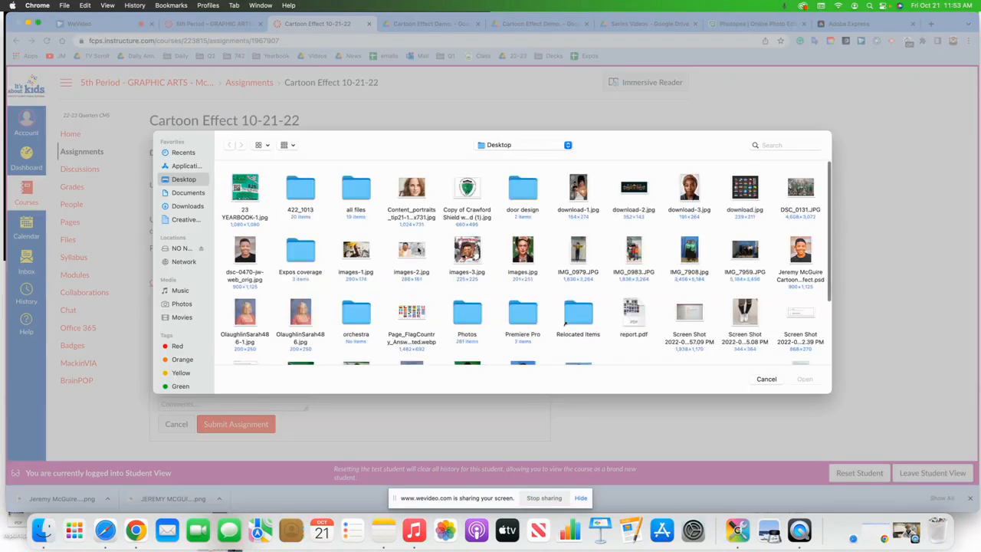
pyautogui.click(767, 378)
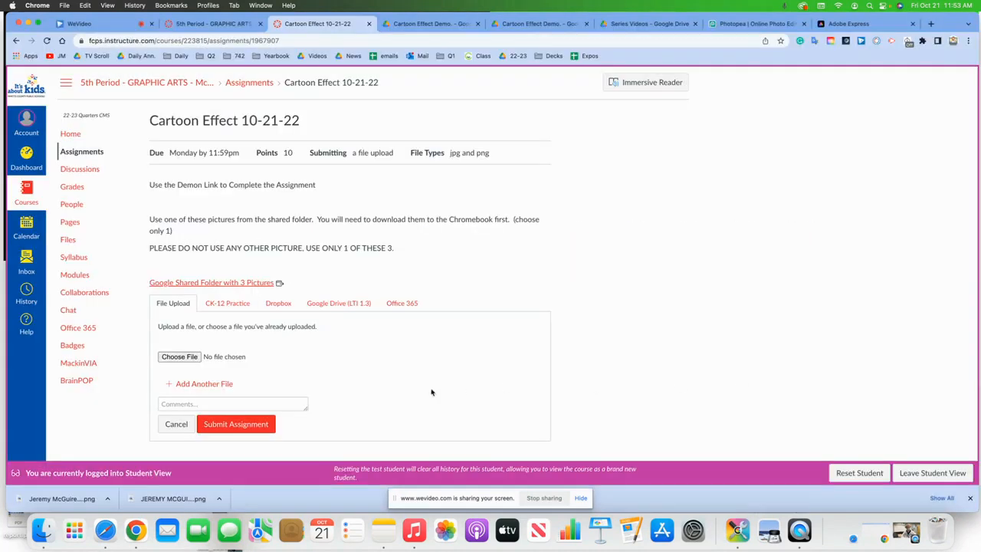
pyautogui.click(923, 471)
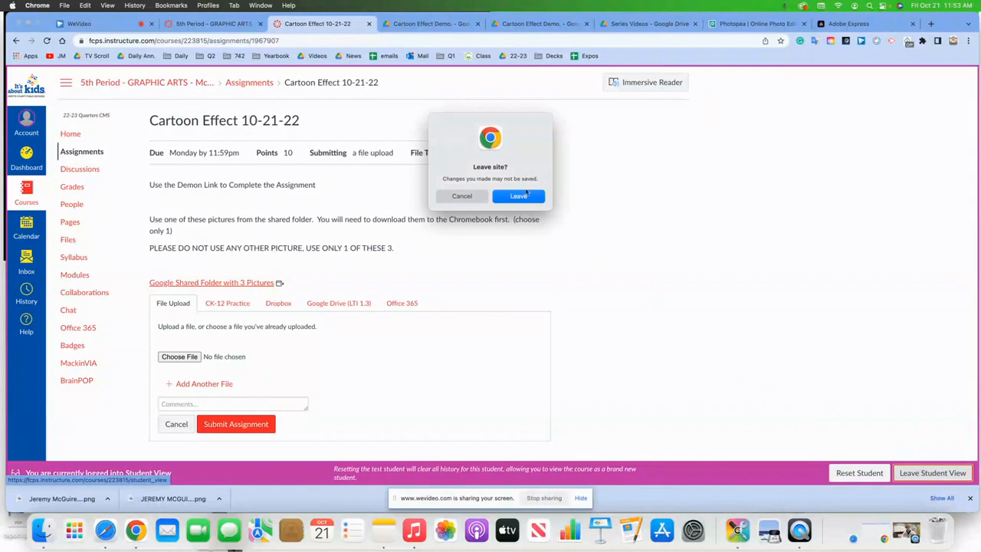
pyautogui.click(519, 196)
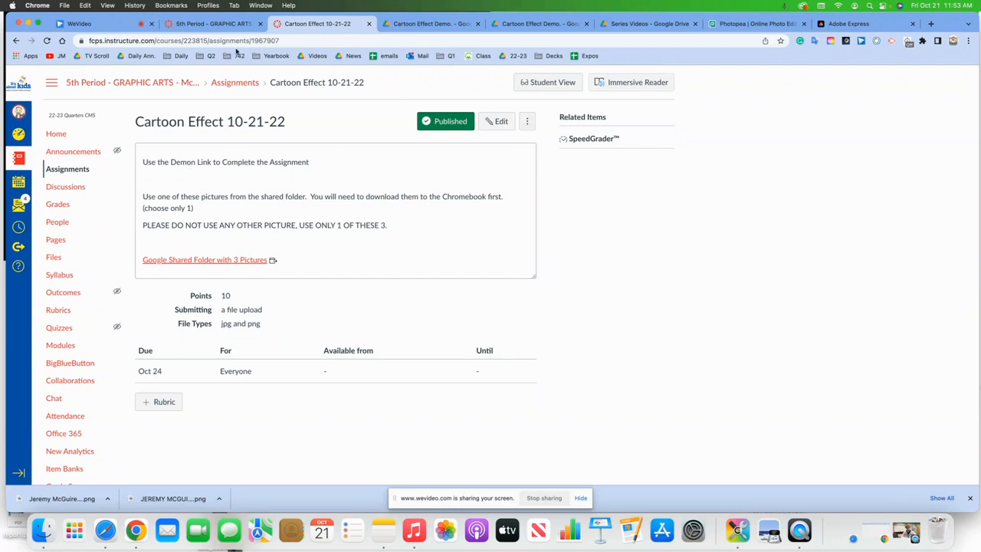
# - Glance at the WeVideo project and the Adobe Express JM logo, then return to the Photopea portrait
pyautogui.click(100, 26)
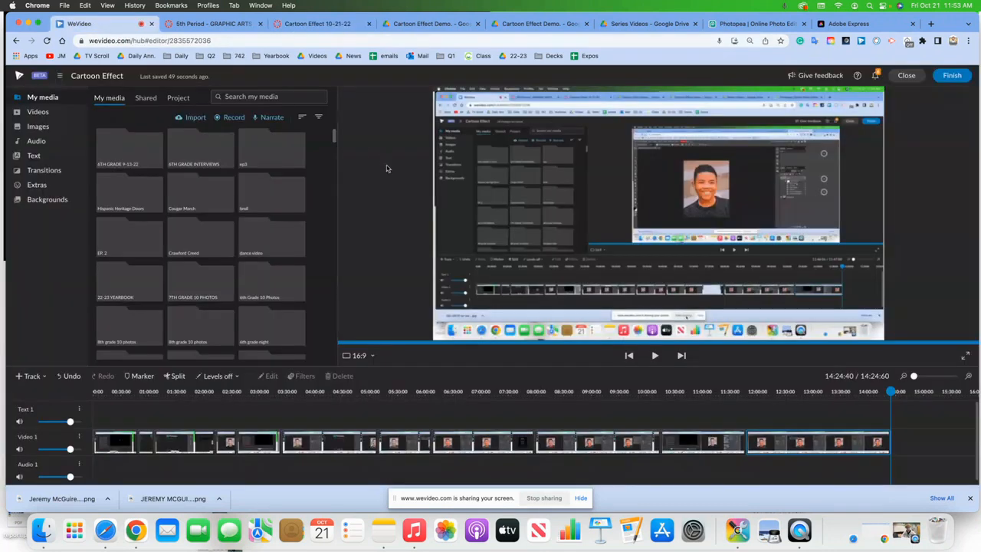
pyautogui.click(839, 24)
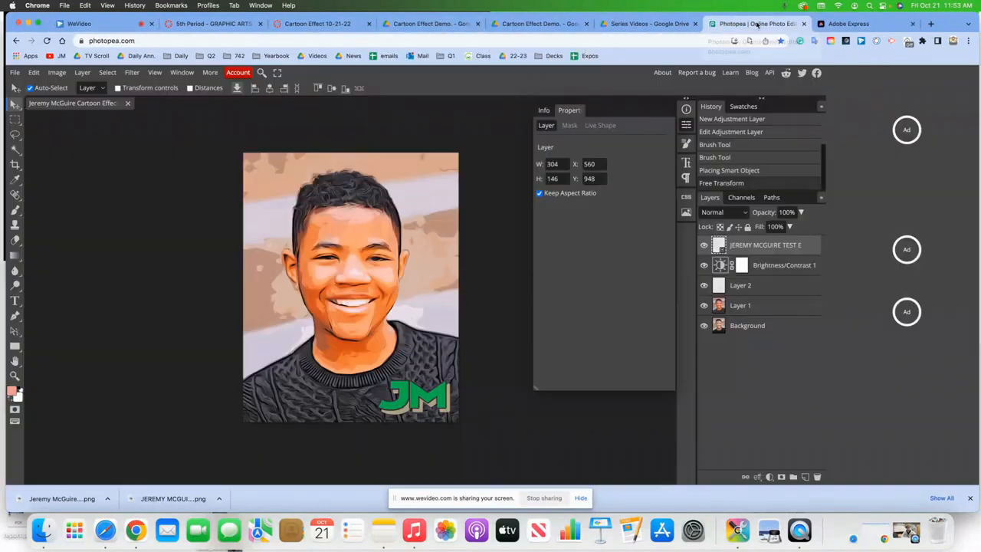
pyautogui.click(757, 23)
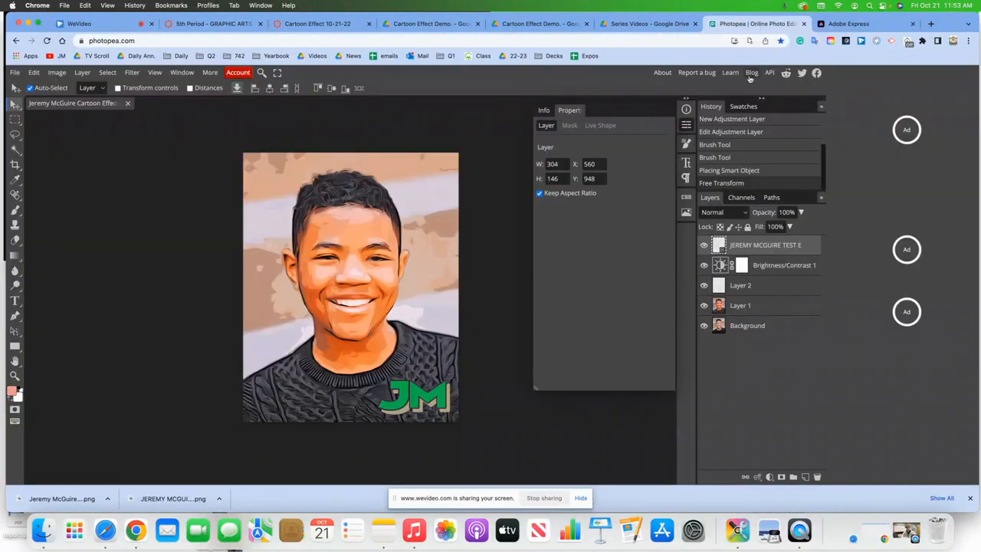